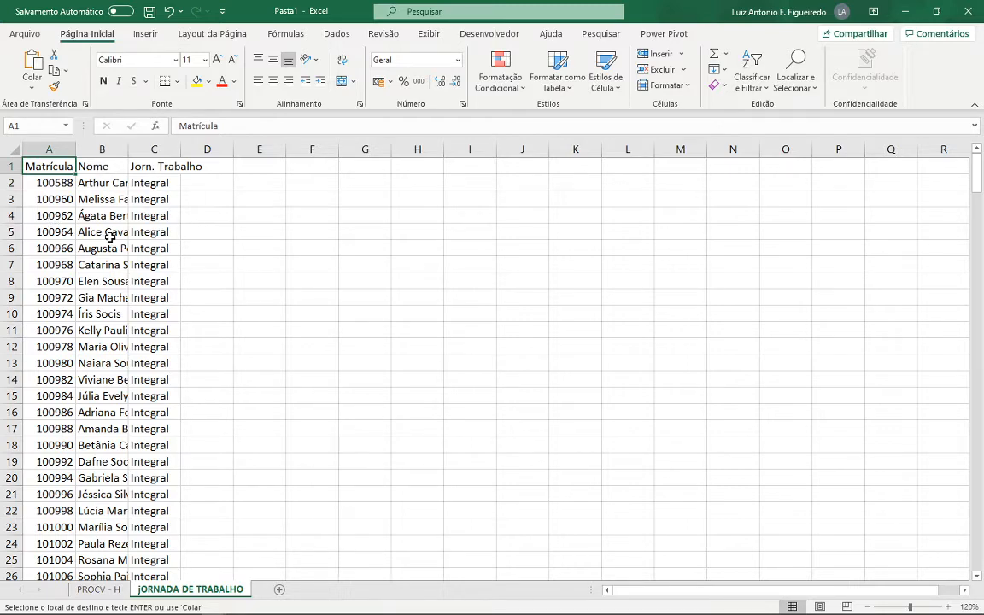
# - Auto-fit all column widths on the jORNADA DE TRABALHO sheet to their contents
pyautogui.click(16, 151)
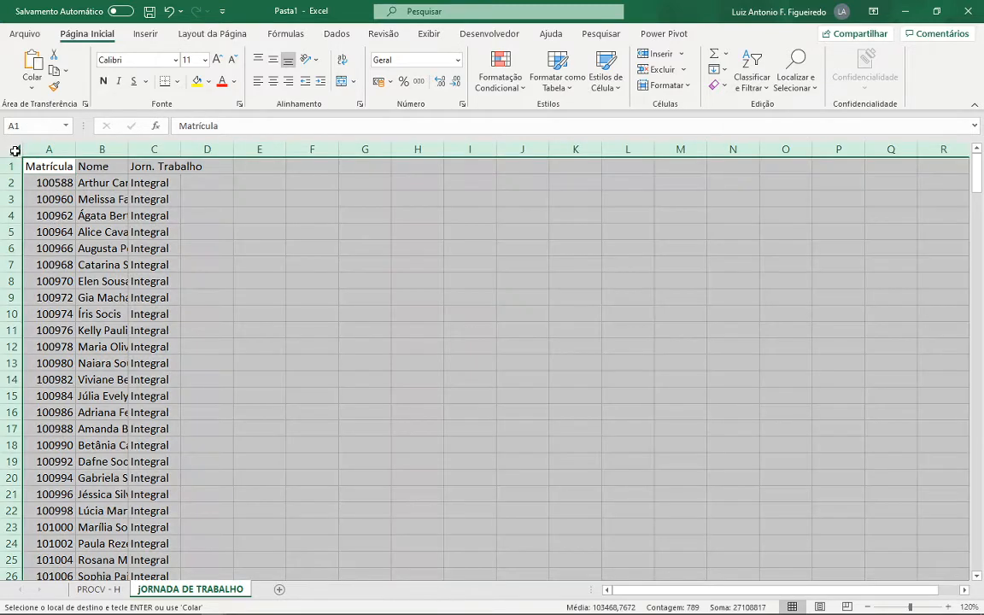
pyautogui.doubleClick(75, 149)
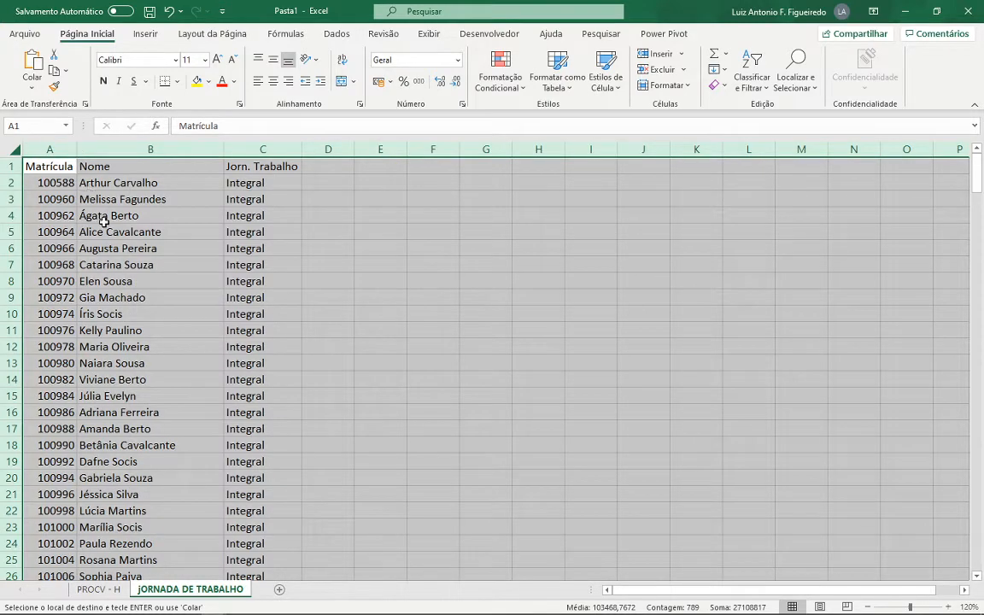
pyautogui.click(65, 168)
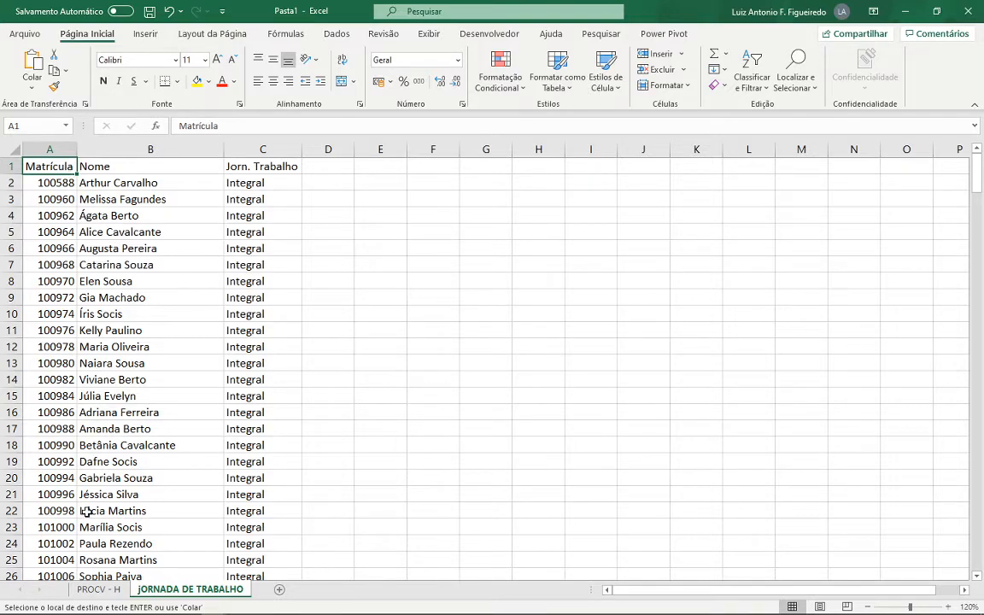
# - Auto-fit all column widths on the PROCV - H sheet to their contents
pyautogui.click(98, 589)
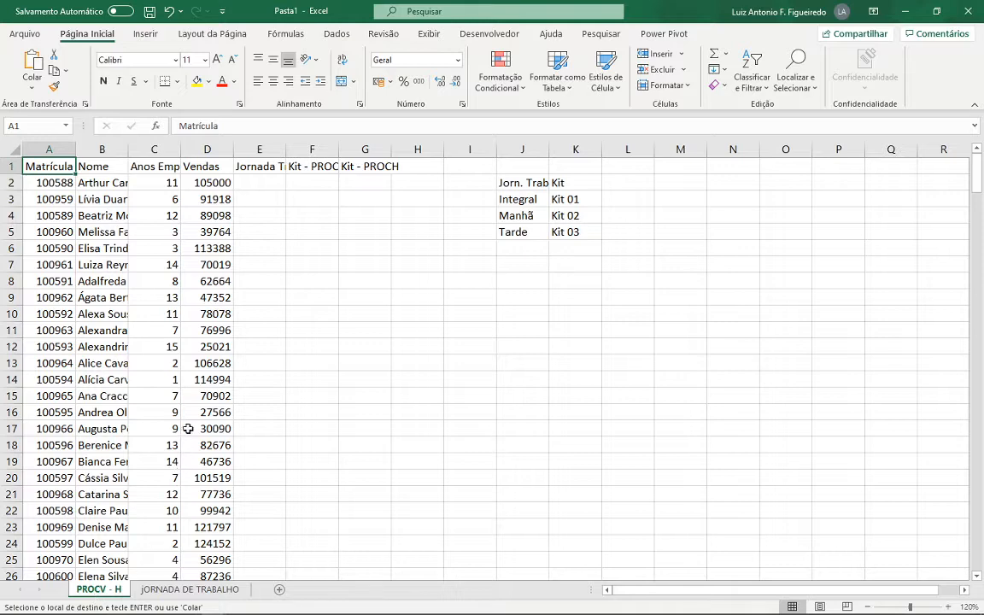
pyautogui.click(13, 148)
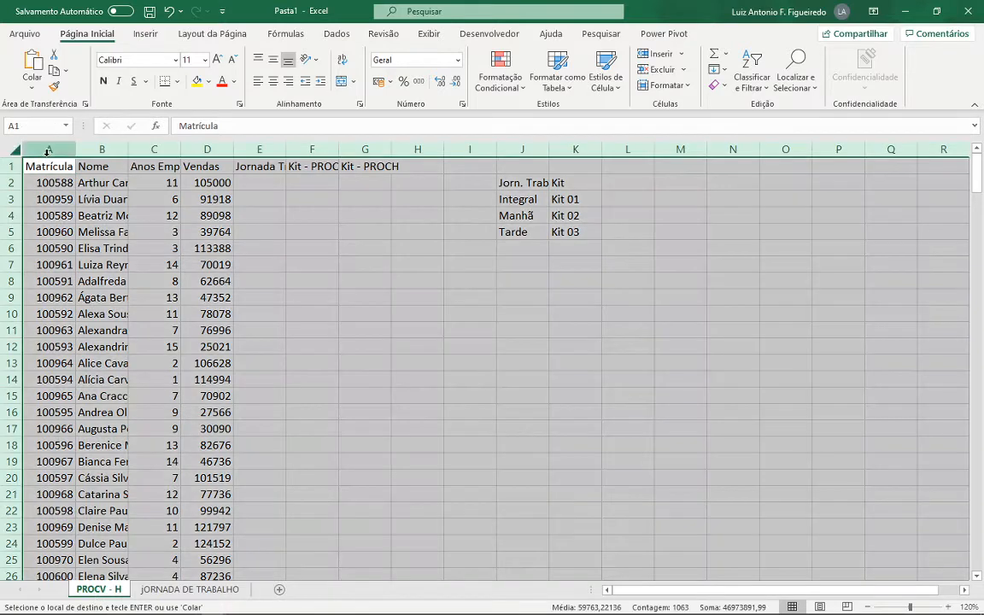
pyautogui.doubleClick(75, 149)
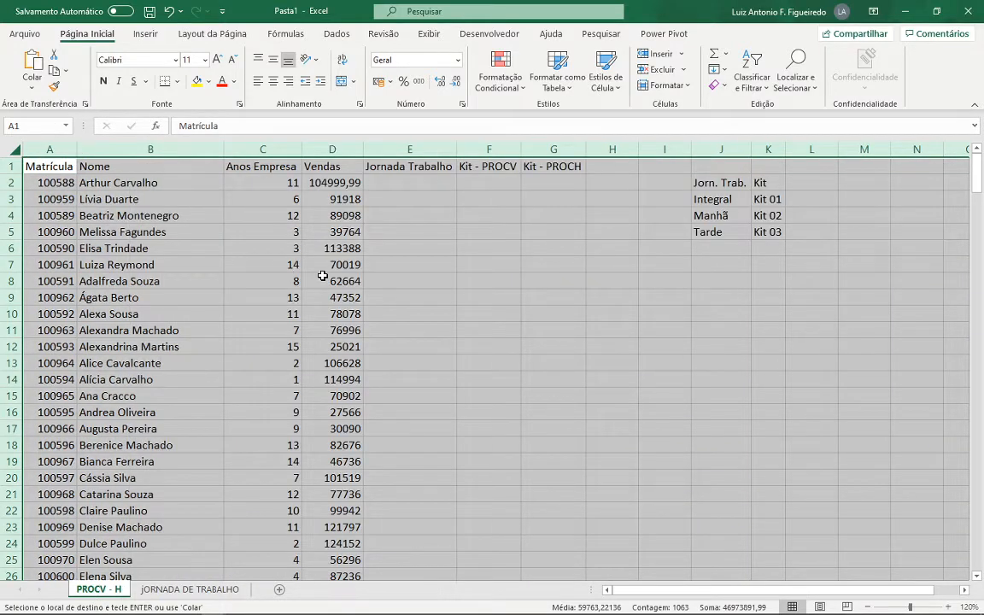
pyautogui.click(290, 248)
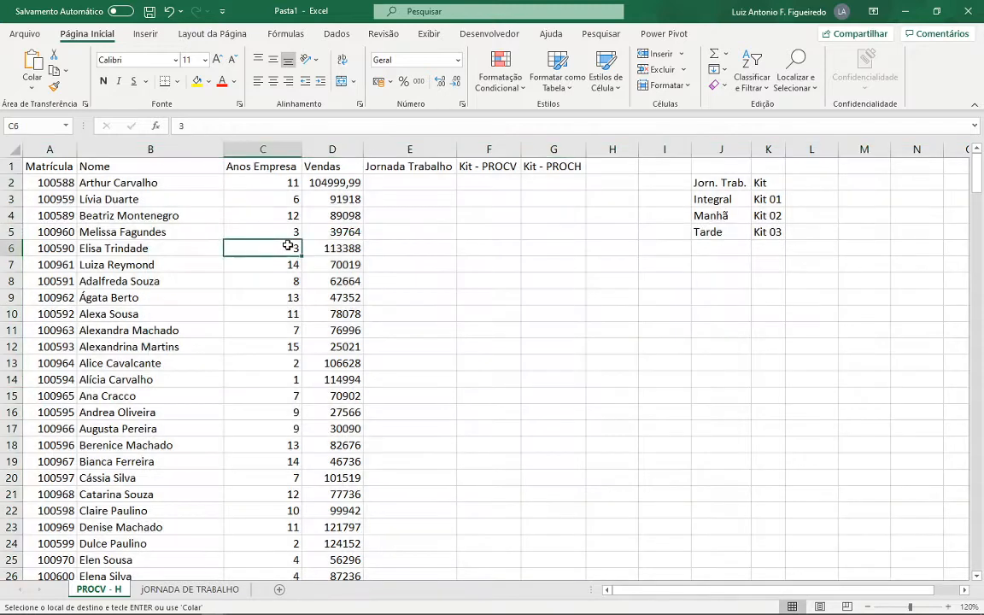
# - Format the Vendas values in D2:D263 with the thousands separator style
pyautogui.click(343, 184)
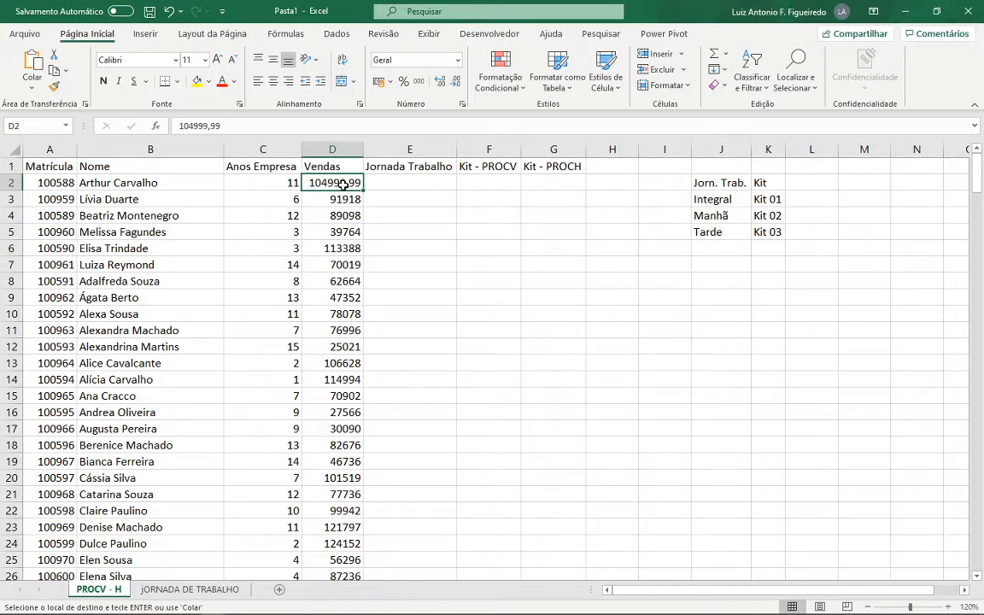
pyautogui.hotkey('ctrl', 'shift', 'Down')
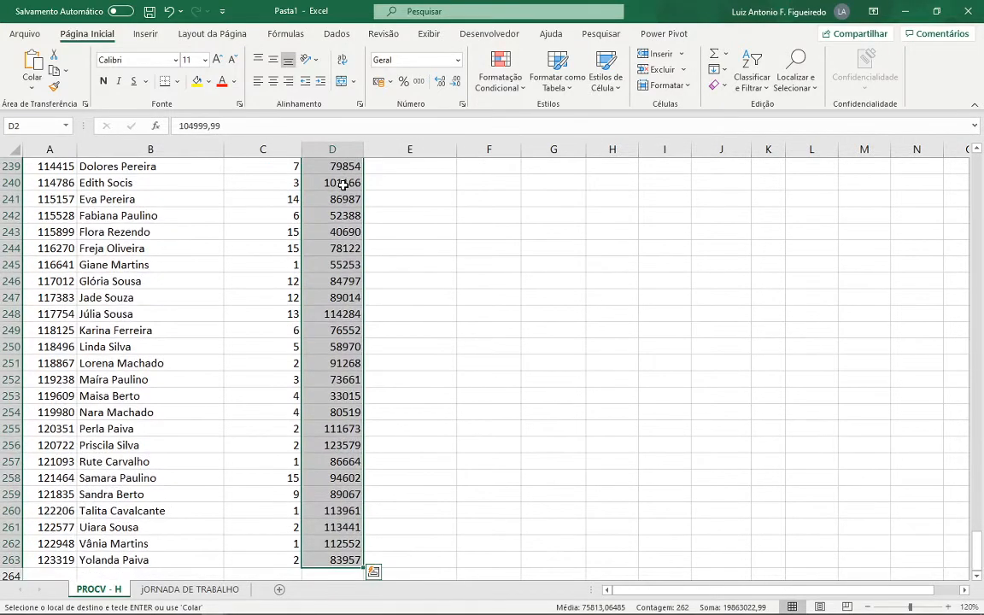
pyautogui.click(417, 84)
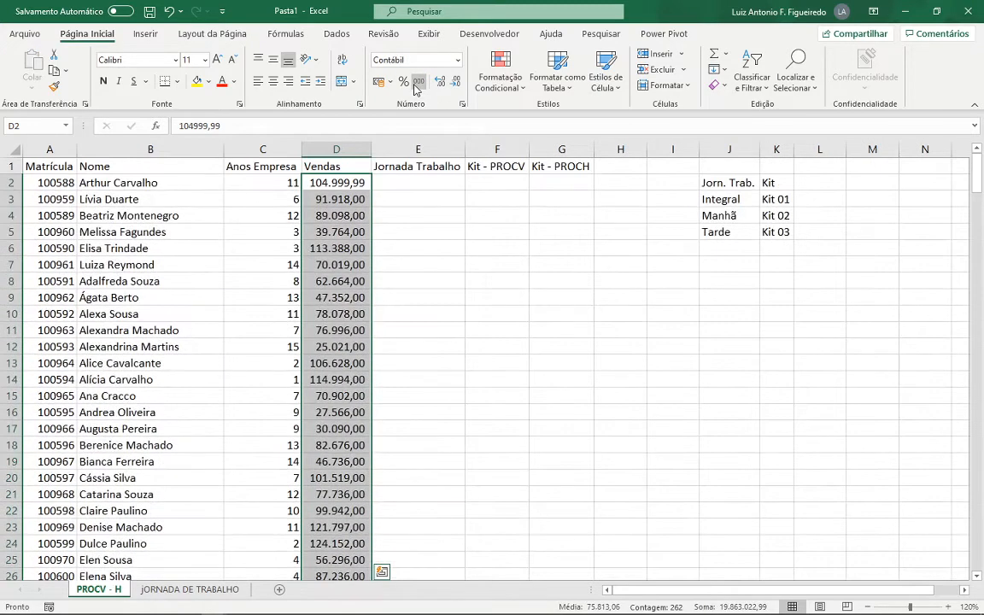
pyautogui.press('Right')
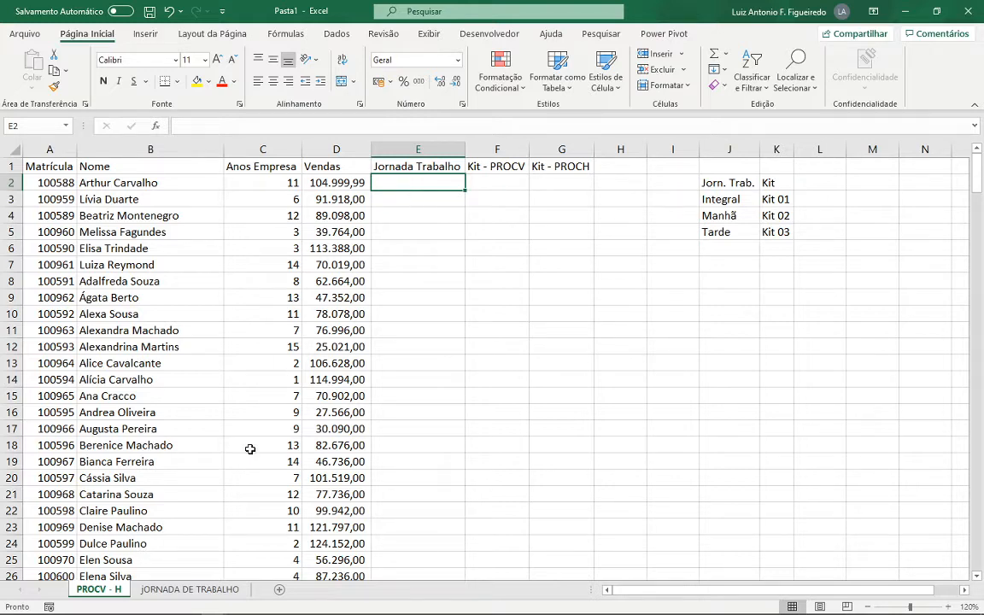
pyautogui.click(200, 593)
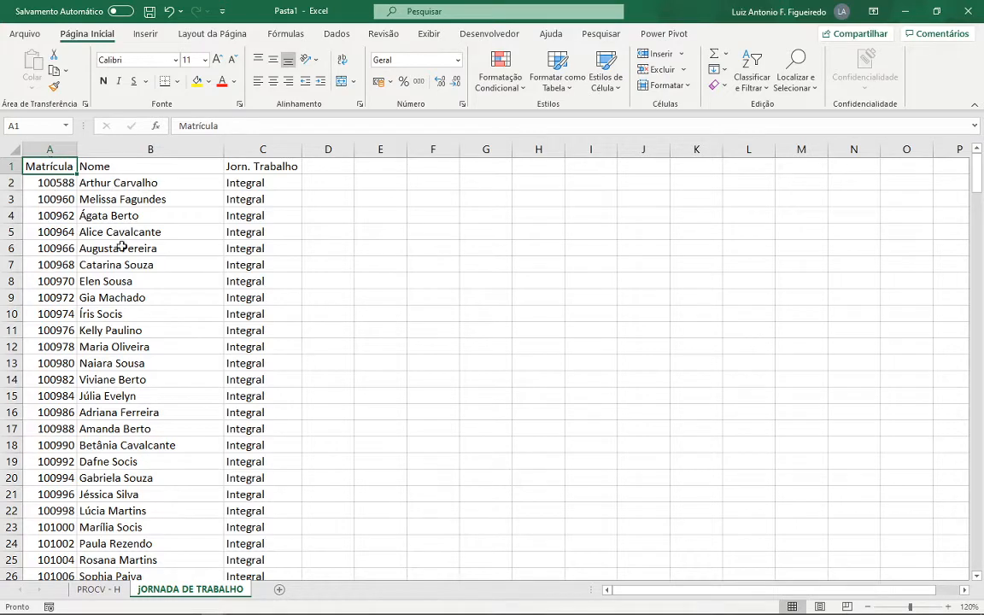
pyautogui.click(98, 590)
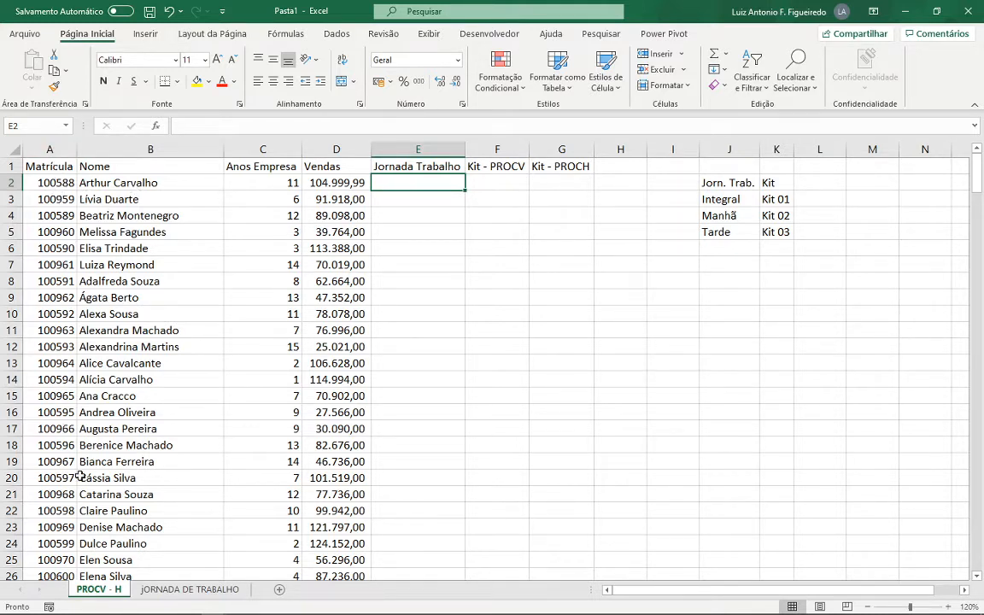
pyautogui.hotkey('ctrl', 'pagedown')
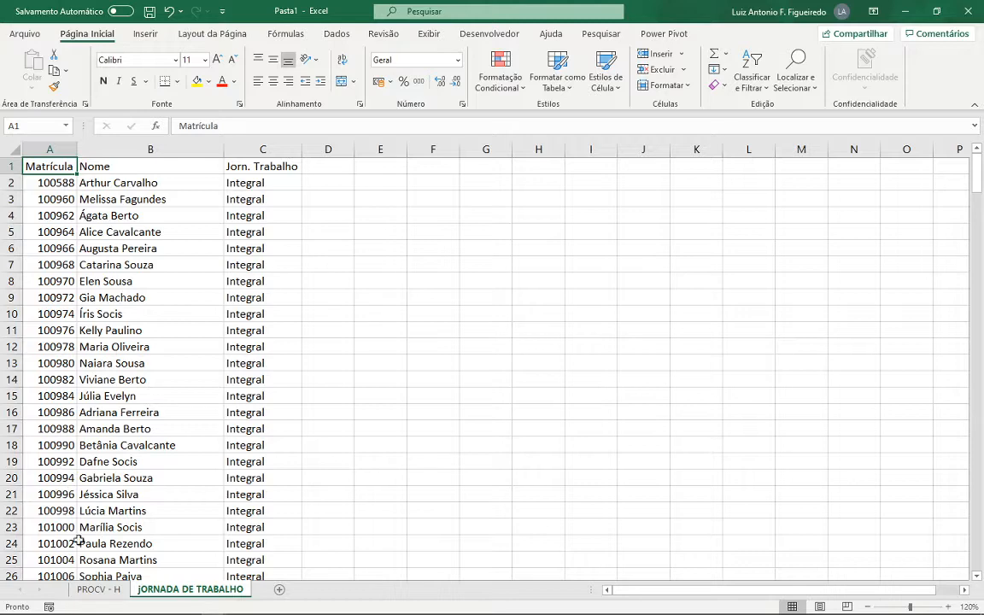
pyautogui.hotkey('ctrl', 'pageup')
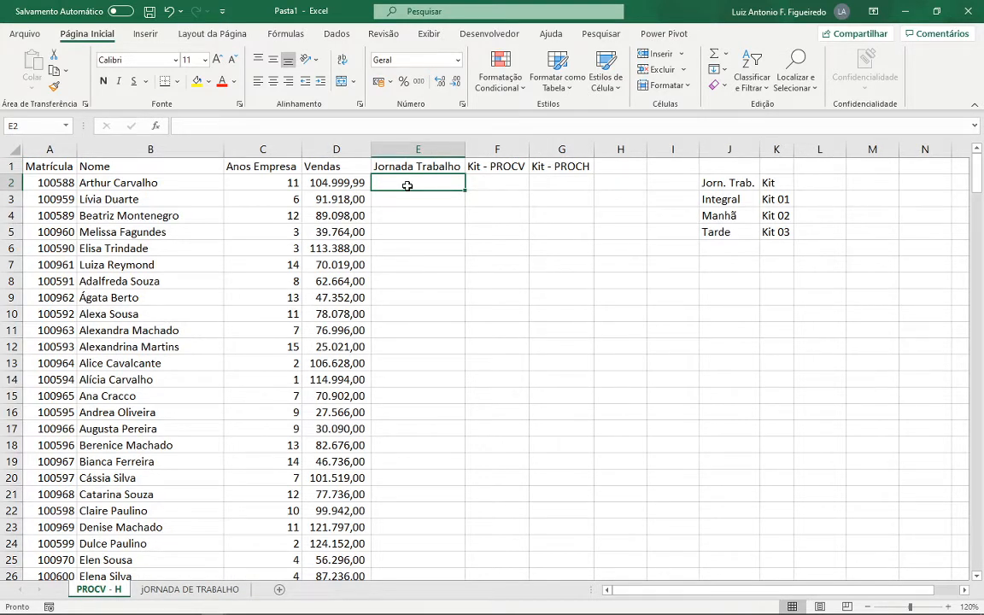
# - Begin a PROCV formula in E2 under Jornada Trabalho, with the Matrícula in A2 as the lookup value
pyautogui.write('=')
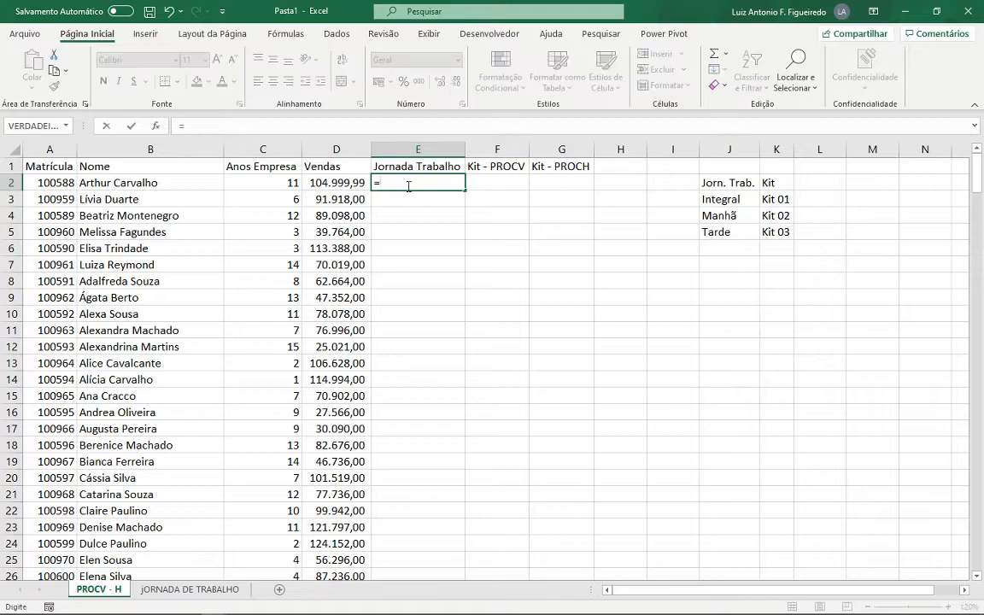
pyautogui.write('PROC')
pyautogui.press('Down')
pyautogui.press('Down')
pyautogui.press('Tab')
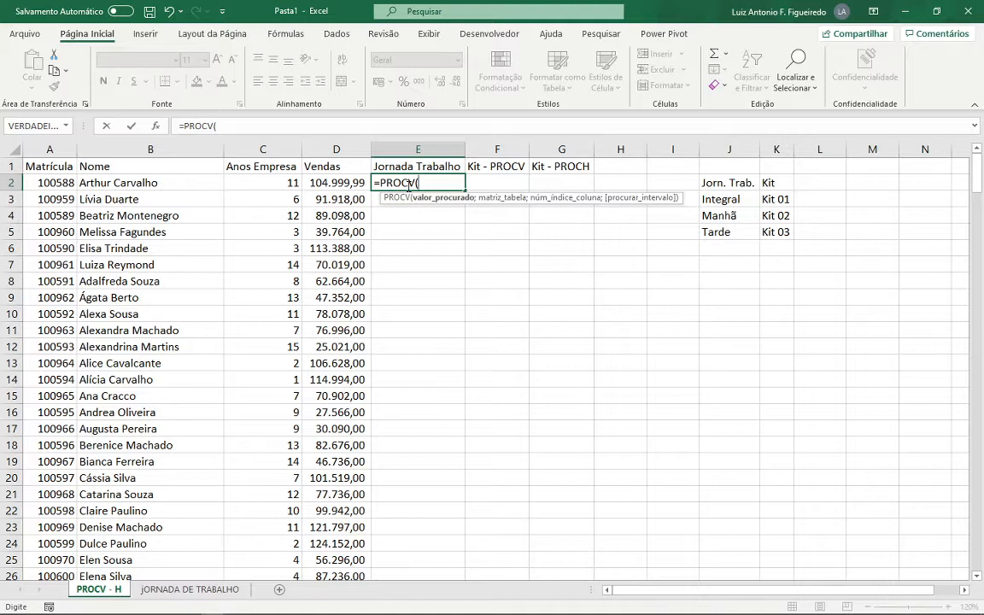
pyautogui.click(51, 182)
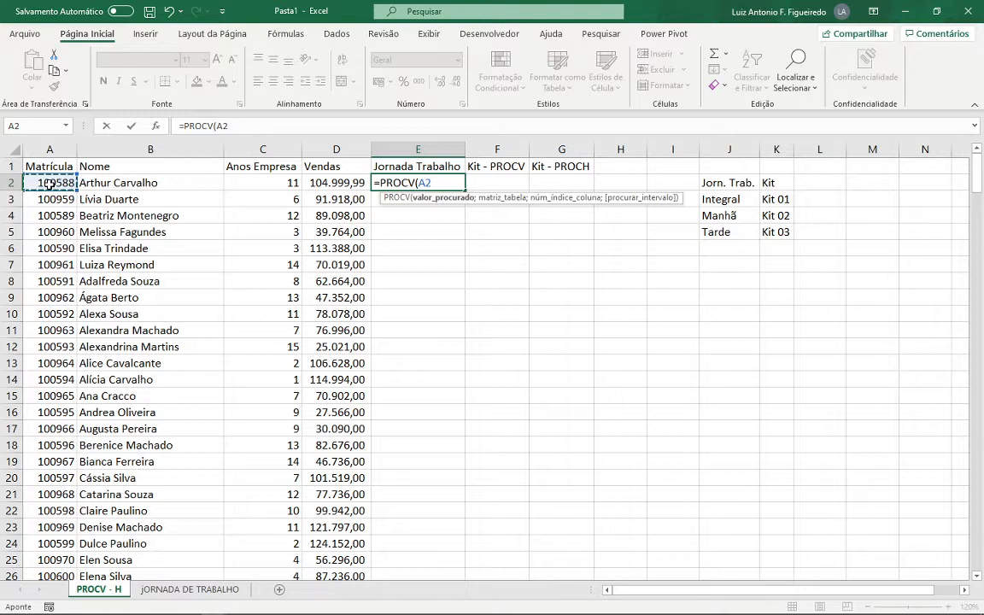
pyautogui.write(';')
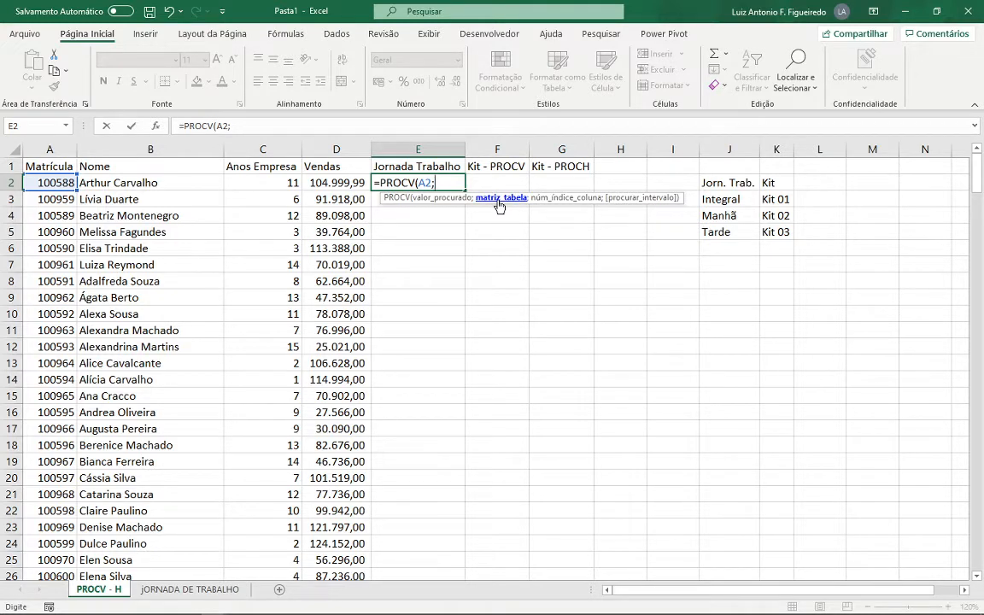
# - Set the PROCV table array to the absolute range $A$1:$C$263 on the jORNADA DE TRABALHO sheet
pyautogui.click(171, 592)
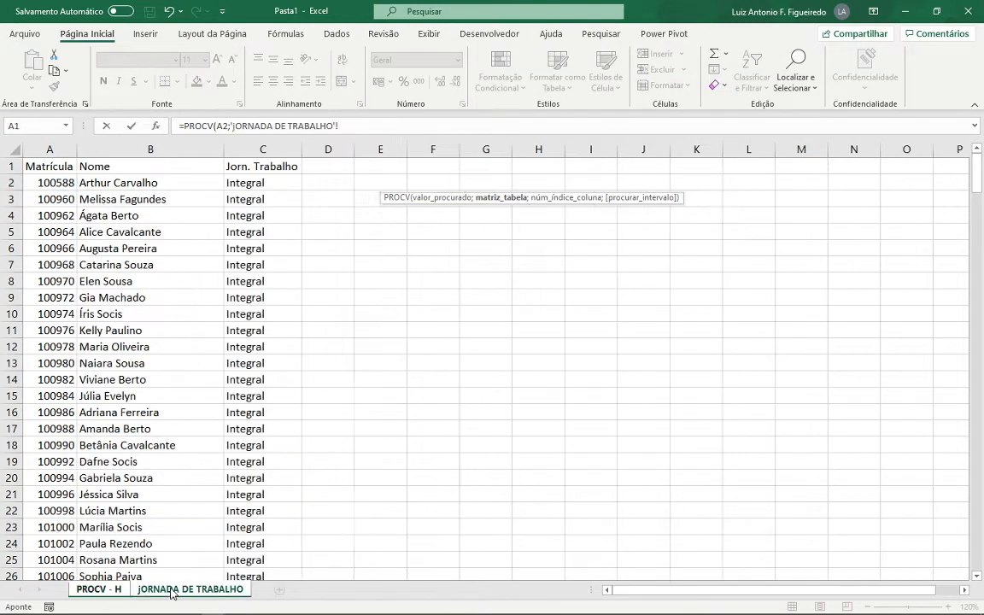
pyautogui.click(56, 166)
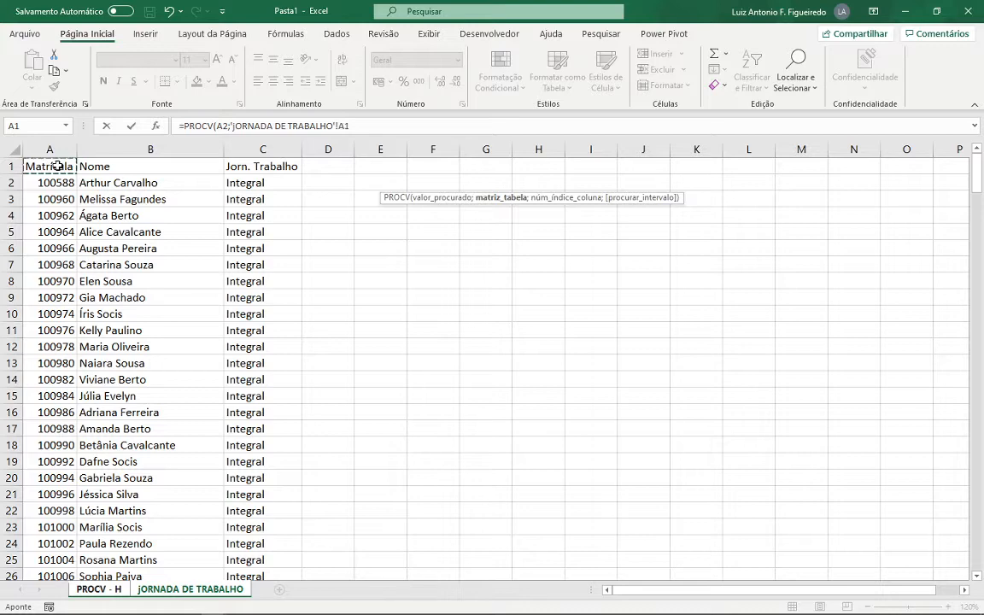
pyautogui.hotkey('shift', 'Right')
pyautogui.hotkey('shift', 'Right')
pyautogui.hotkey('ctrl', 'shift', 'Down')
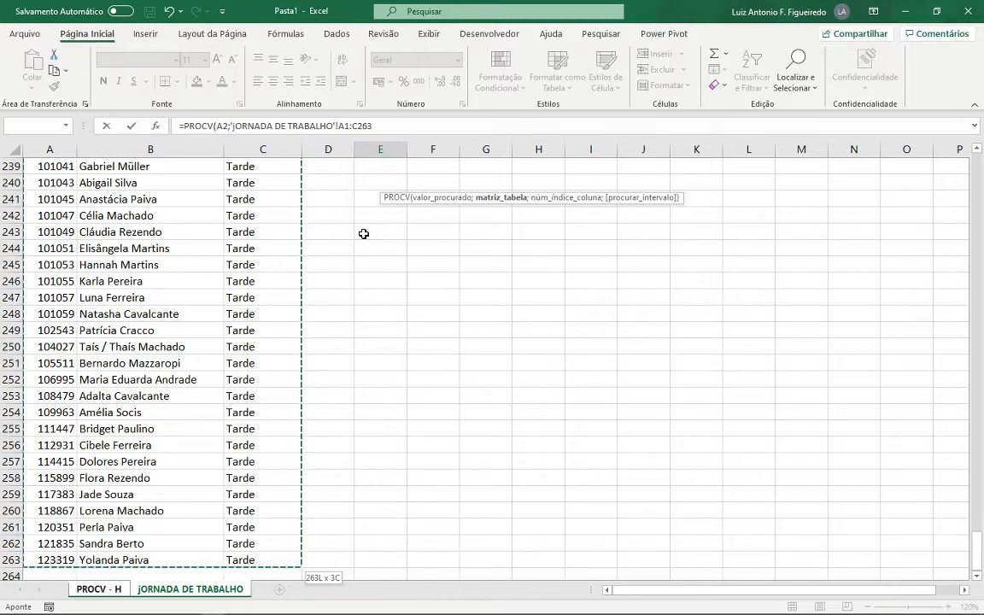
pyautogui.press('F4')
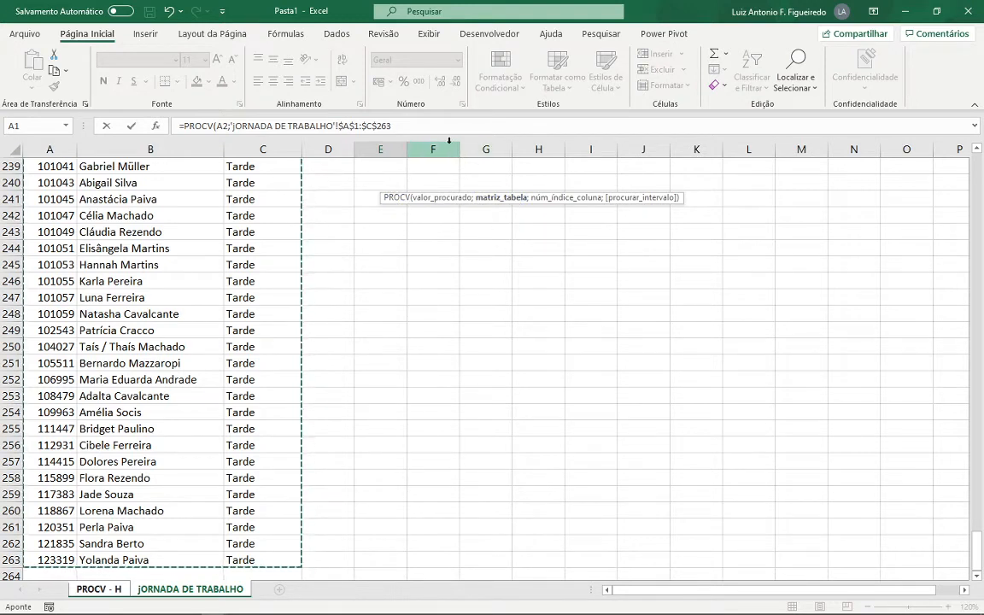
pyautogui.click(409, 126)
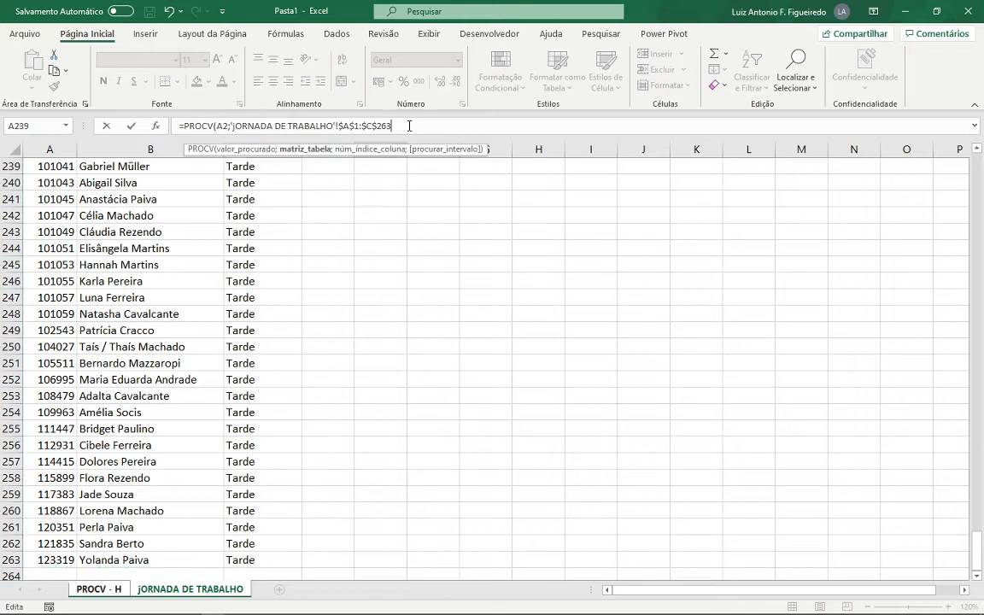
pyautogui.write(';')
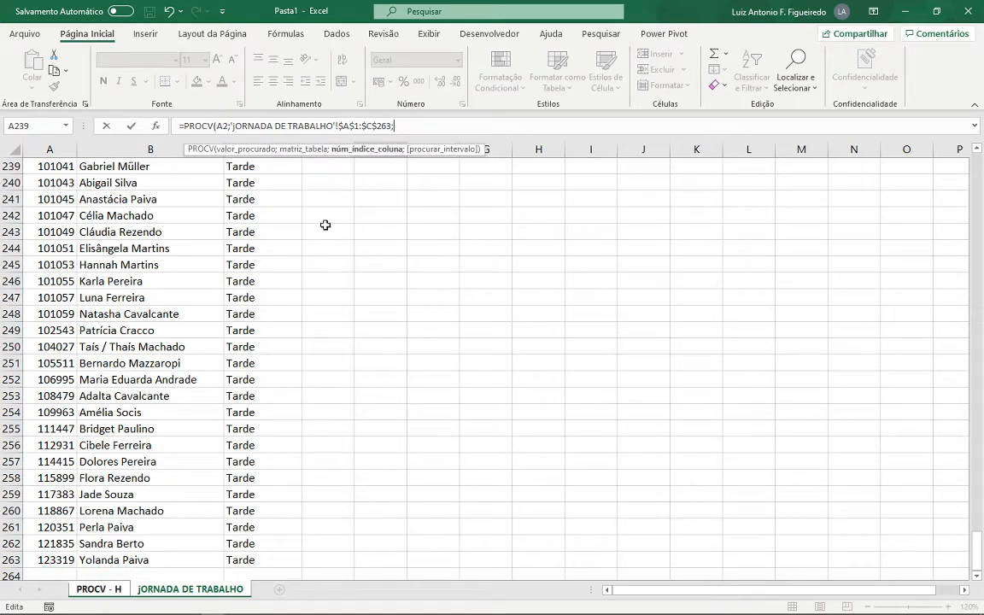
# - Complete the E2 formula with column index 3 and exact match 0, removing the stray PROCV - H sheet reference
pyautogui.click(101, 589)
pyautogui.click(472, 126)
pyautogui.press('BackSpace')
pyautogui.press('BackSpace')
pyautogui.press('BackSpace')
pyautogui.press('BackSpace')
pyautogui.press('BackSpace')
pyautogui.press('BackSpace')
pyautogui.press('BackSpace')
pyautogui.press('BackSpace')
pyautogui.press('BackSpace')
pyautogui.press('BackSpace')
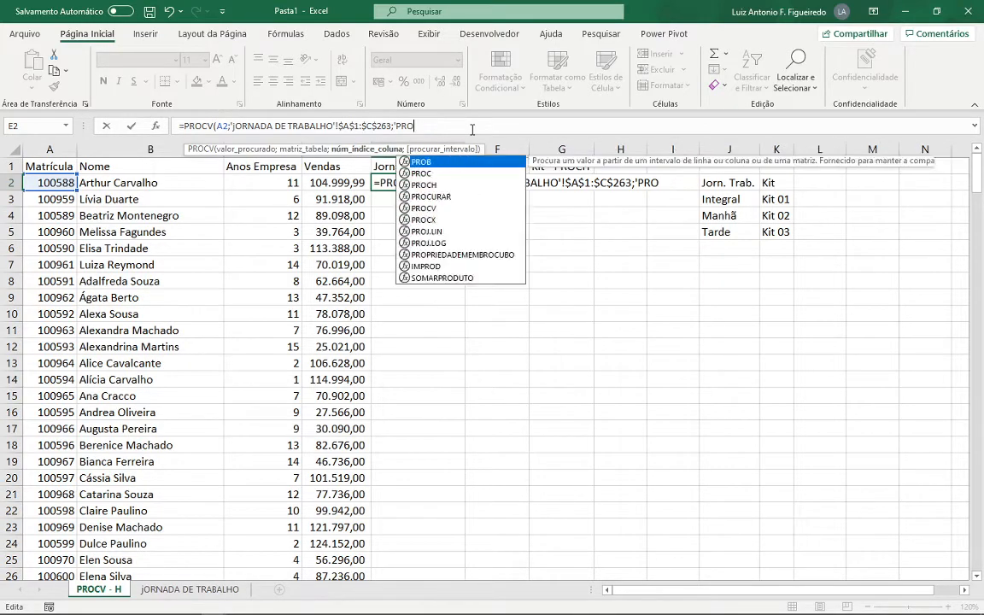
pyautogui.press('BackSpace')
pyautogui.press('BackSpace')
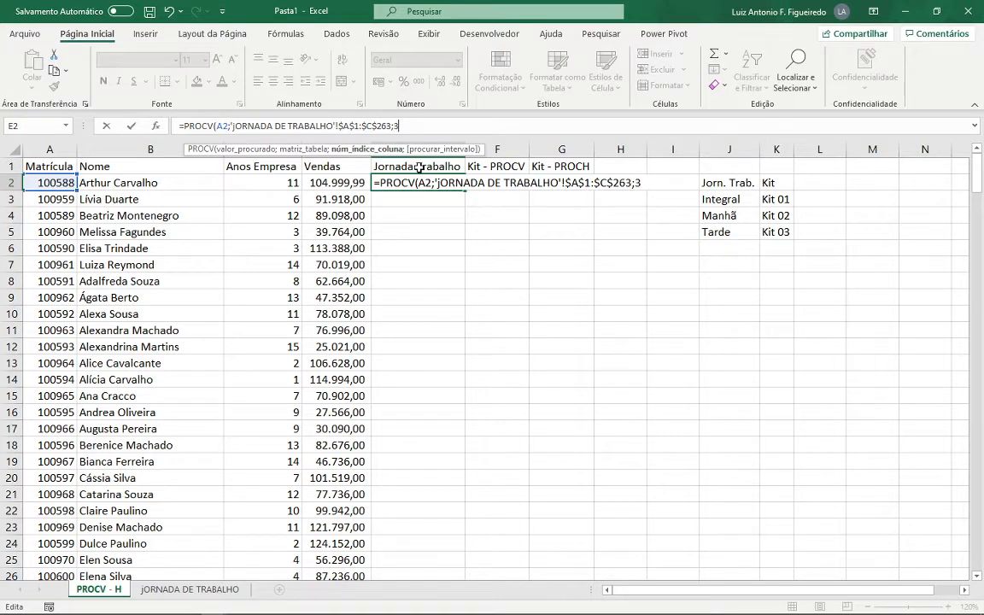
pyautogui.write(';0')
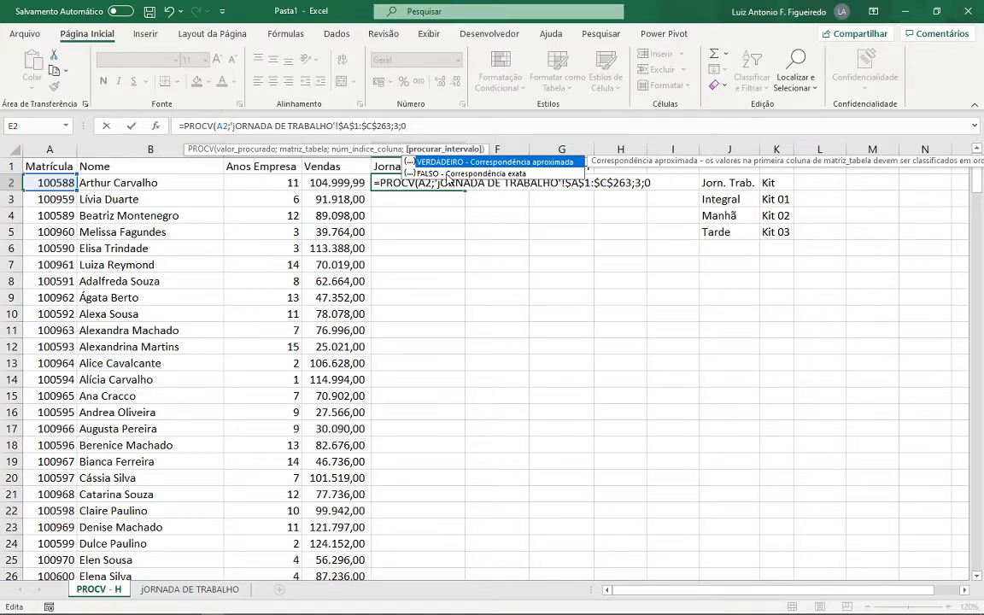
pyautogui.write(')')
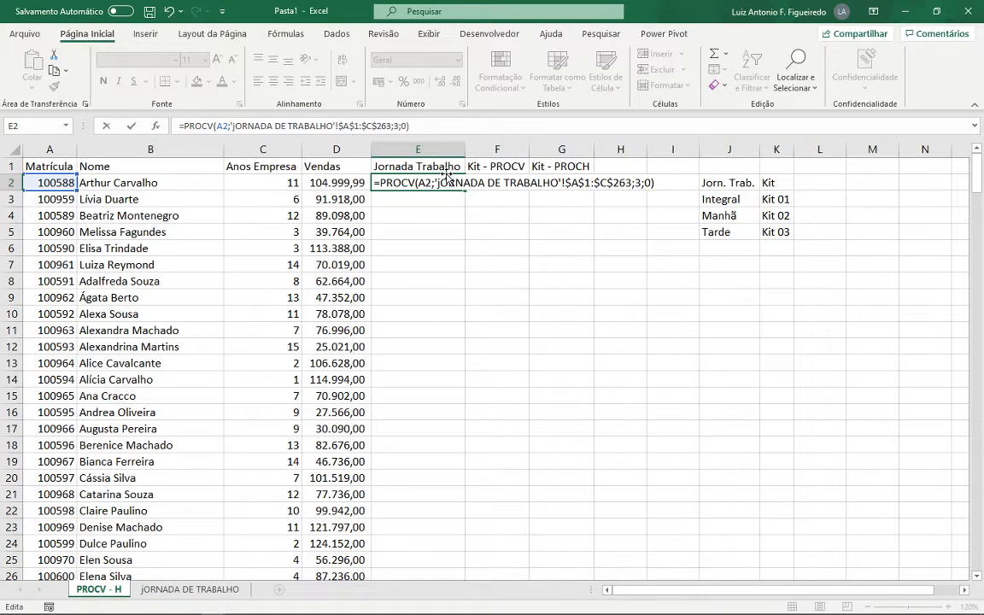
pyautogui.press('Return')
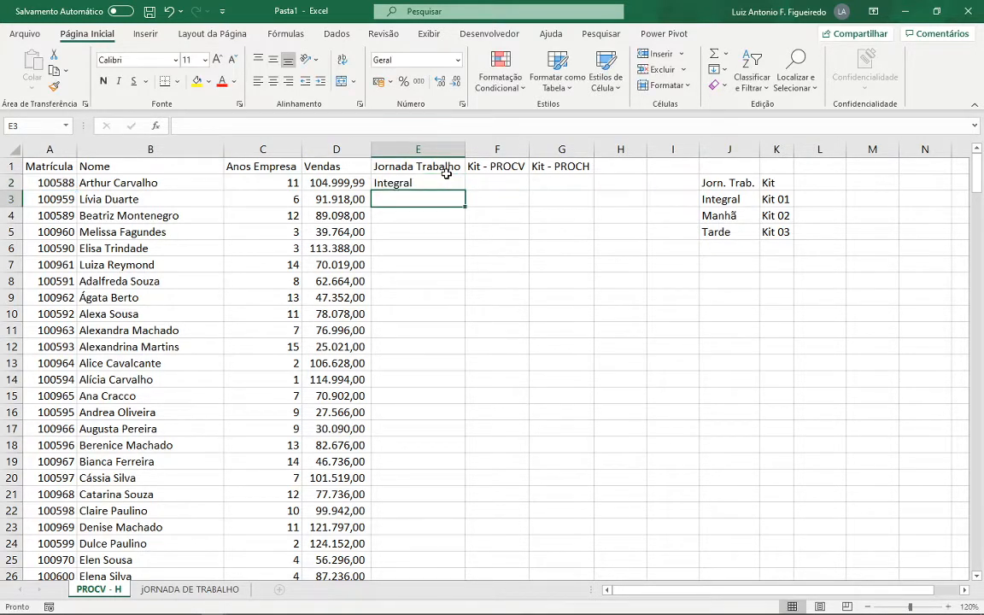
# - Search the jORNADA DE TRABALHO sheet for the Matrícula in A2 to verify the E2 result, and return to the PROCV - H sheet
pyautogui.click(423, 184)
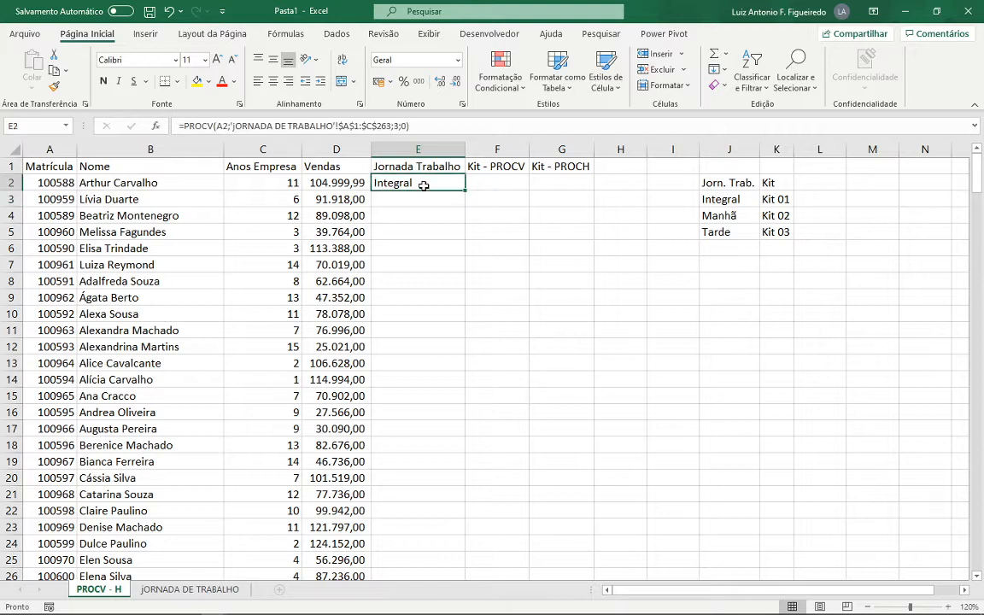
pyautogui.click(56, 183)
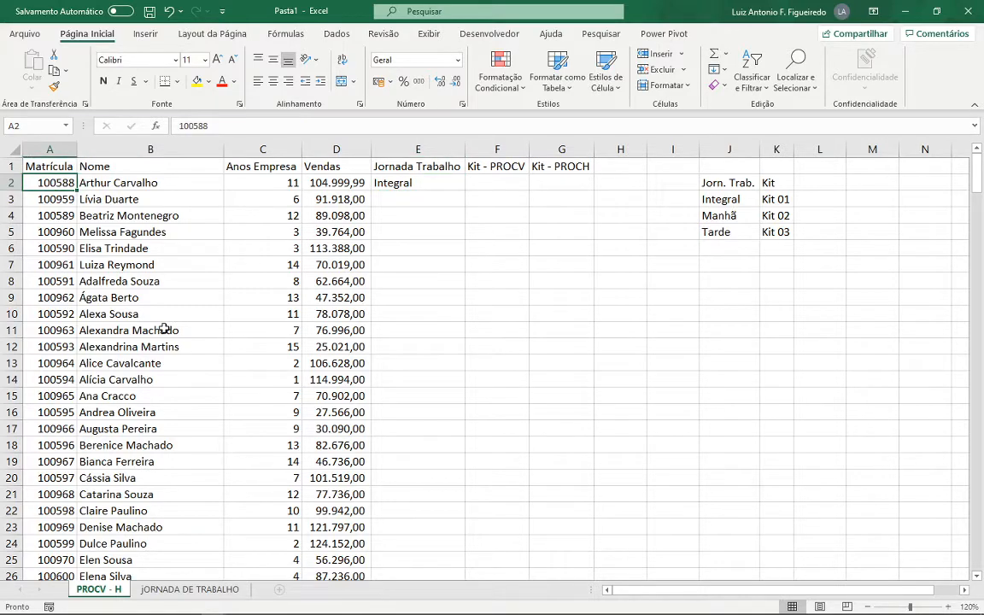
pyautogui.hotkey('ctrl', 'c')
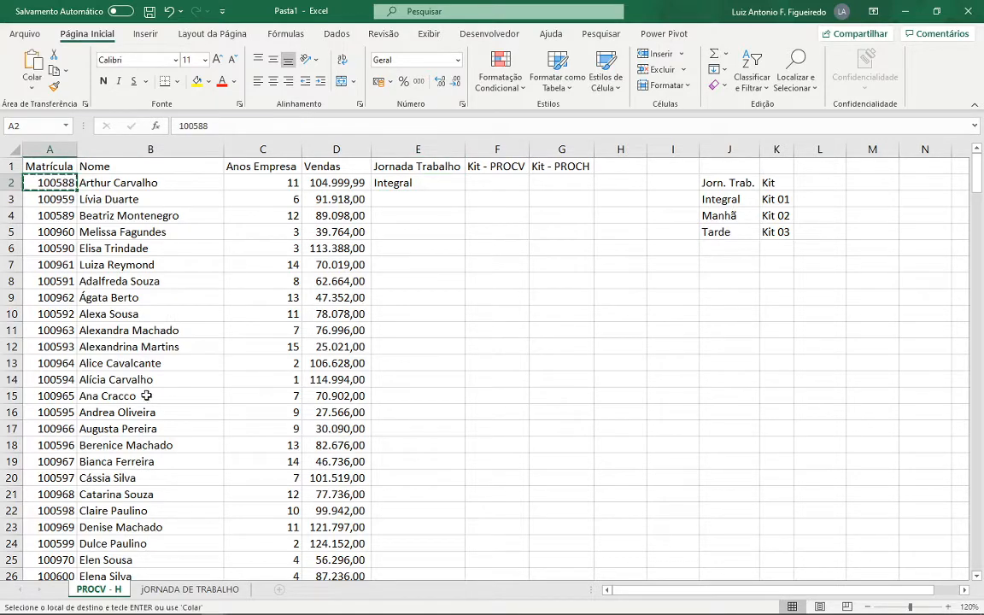
pyautogui.click(181, 591)
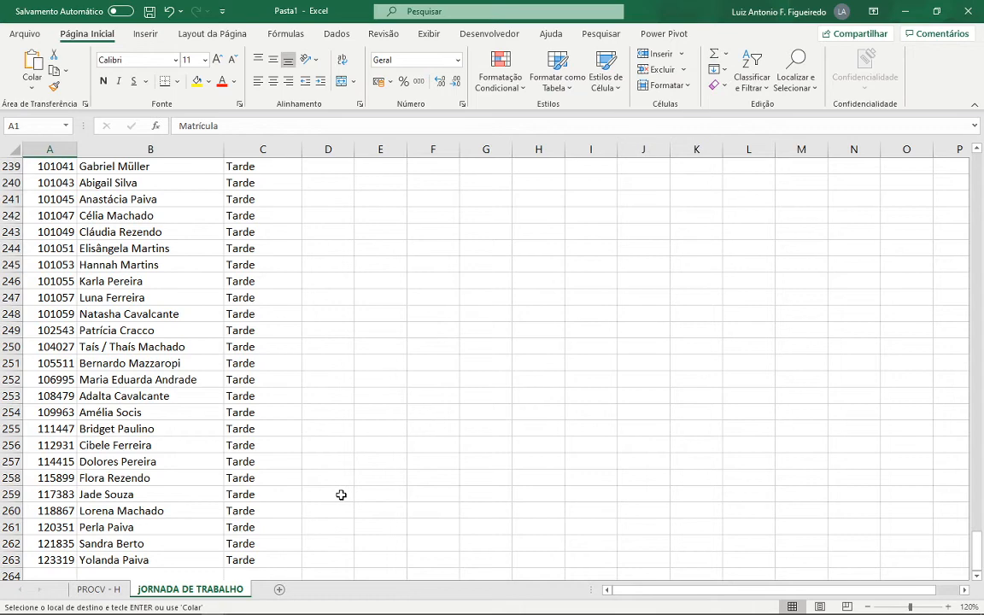
pyautogui.hotkey('ctrl', 'Home')
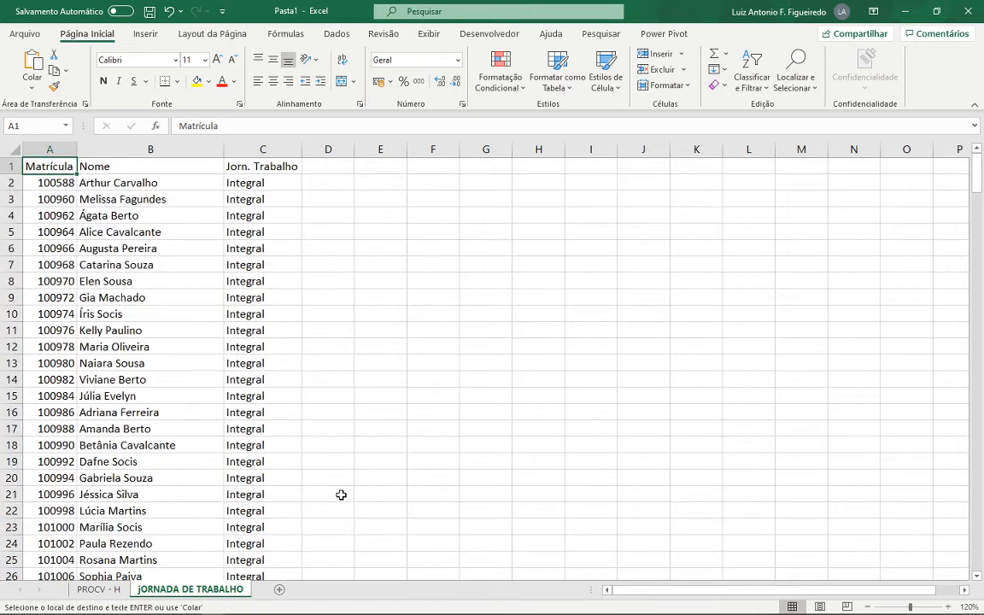
pyautogui.hotkey('ctrl', 'l')
pyautogui.write('100588')
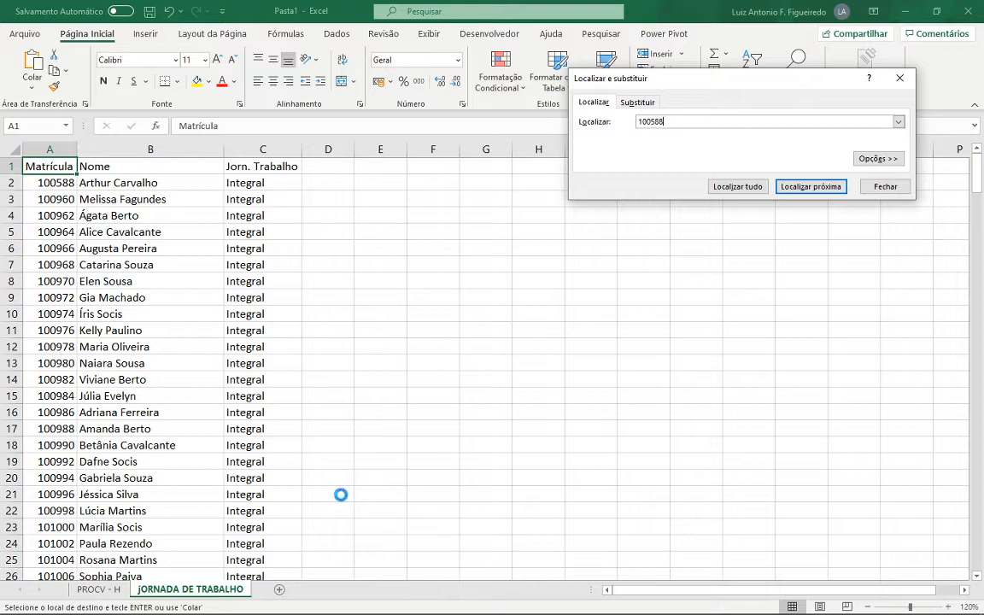
pyautogui.press('Return')
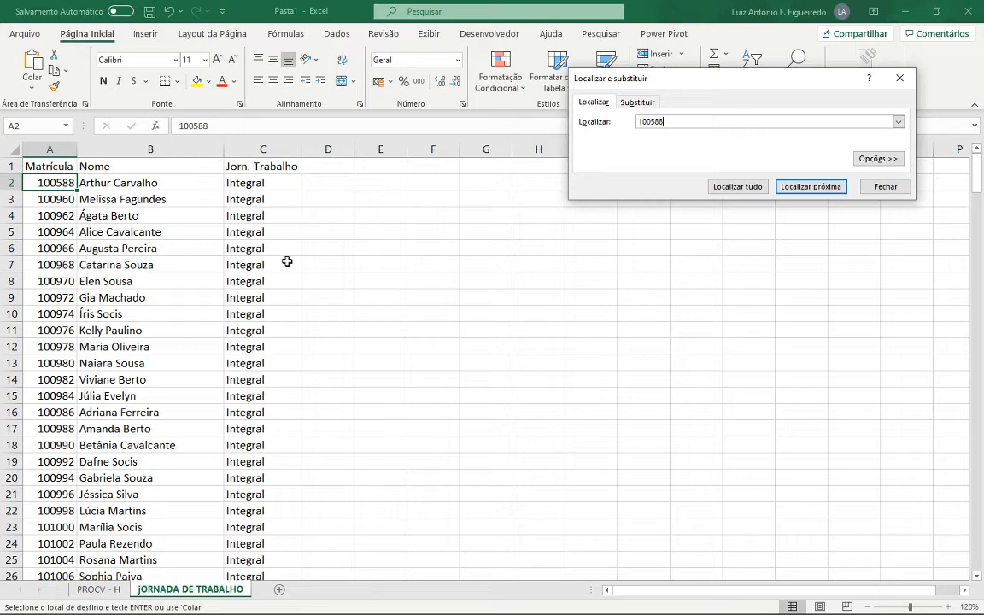
pyautogui.click(883, 187)
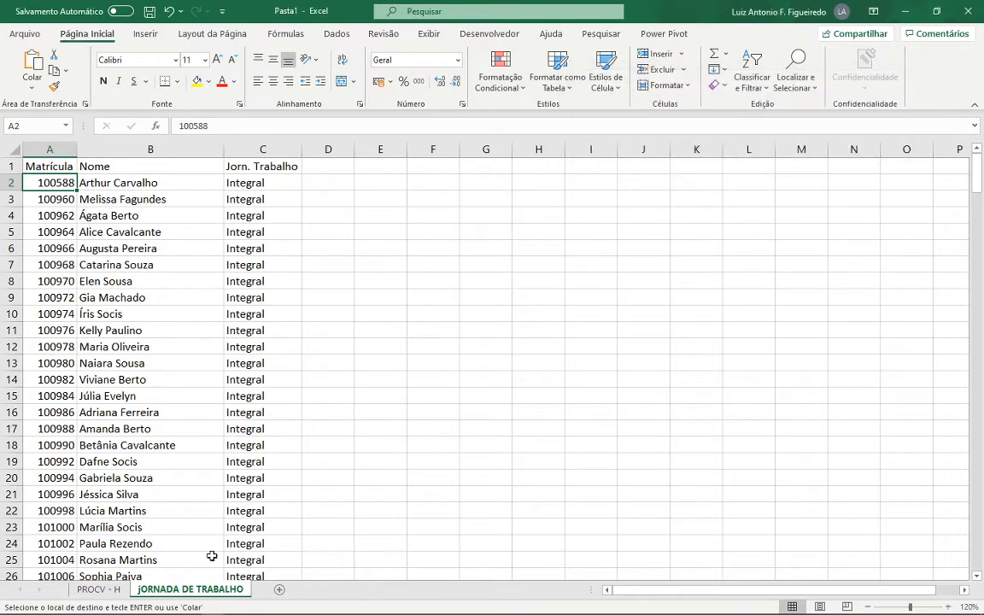
pyautogui.click(96, 589)
# - Check the column index and match arguments of the E2 formula and fill it down the whole Jornada Trabalho column
pyautogui.click(402, 184)
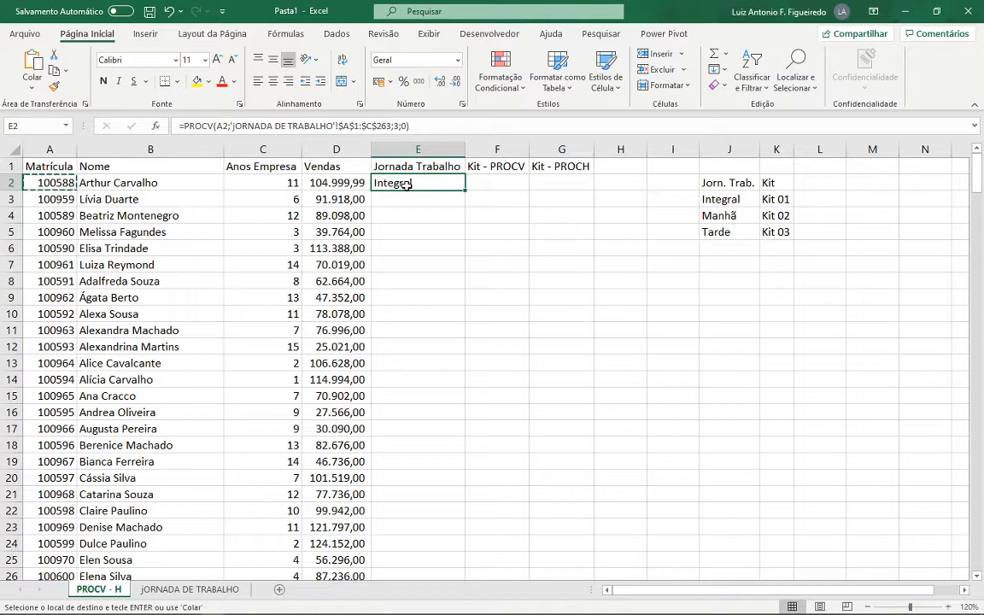
pyautogui.doubleClick(408, 186)
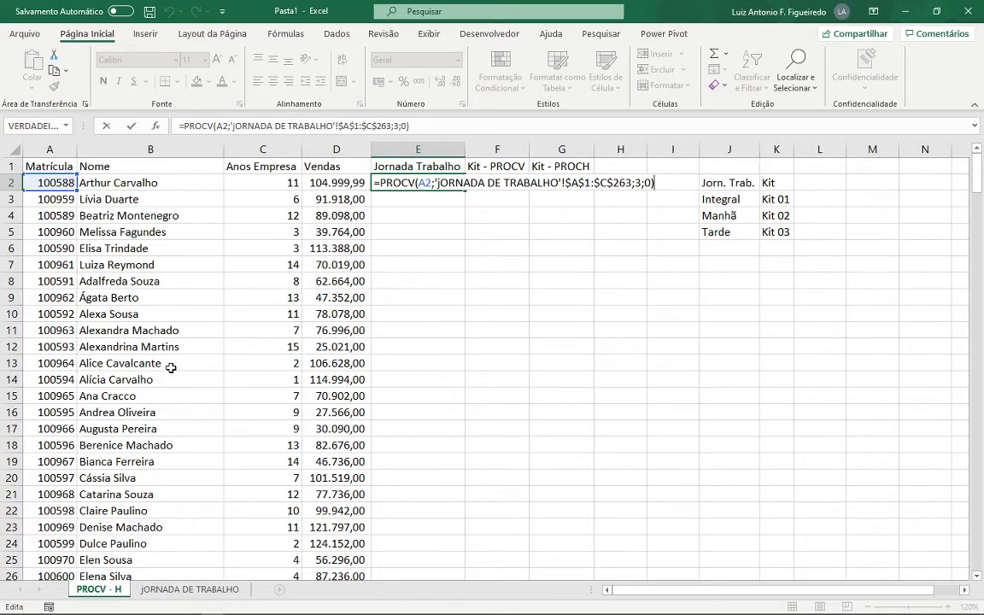
pyautogui.click(636, 183)
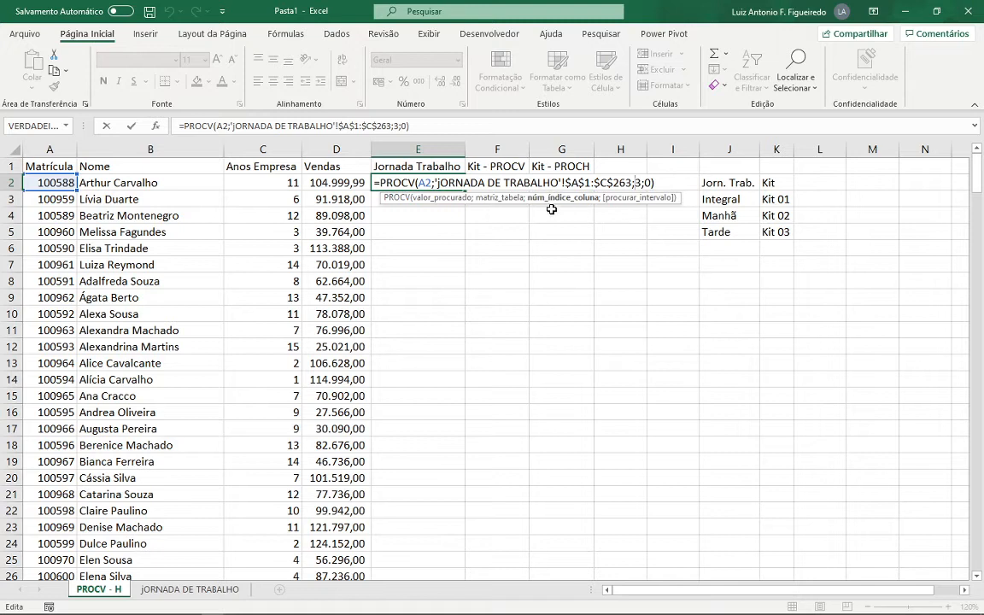
pyautogui.click(649, 183)
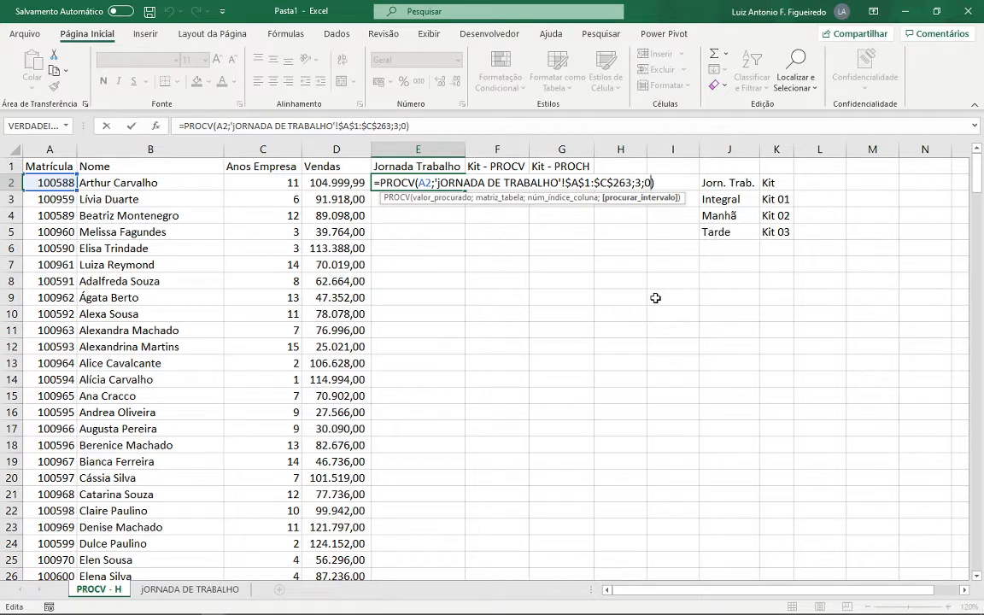
pyautogui.hotkey('ctrl', 'Return')
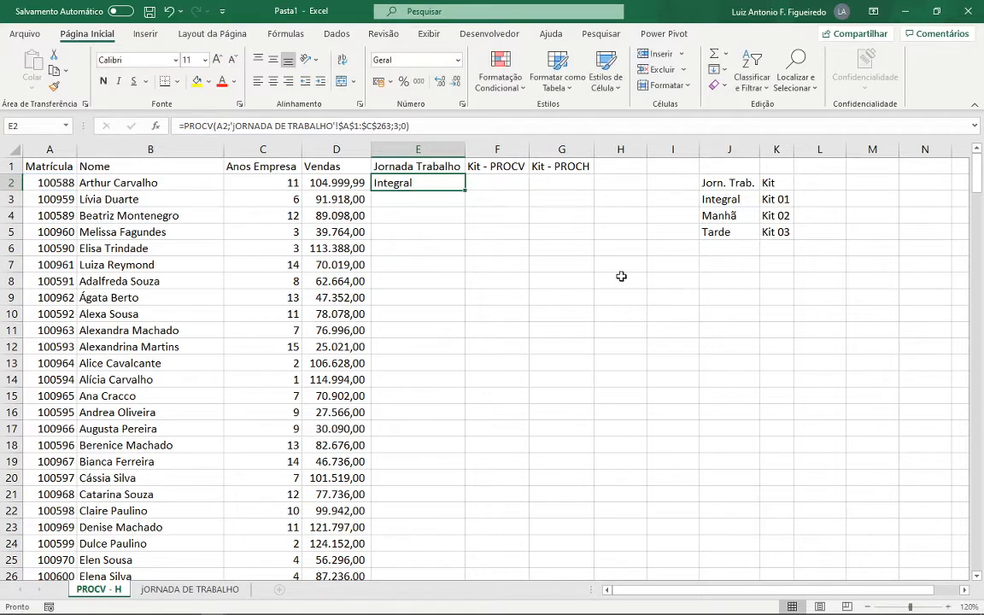
pyautogui.doubleClick(464, 193)
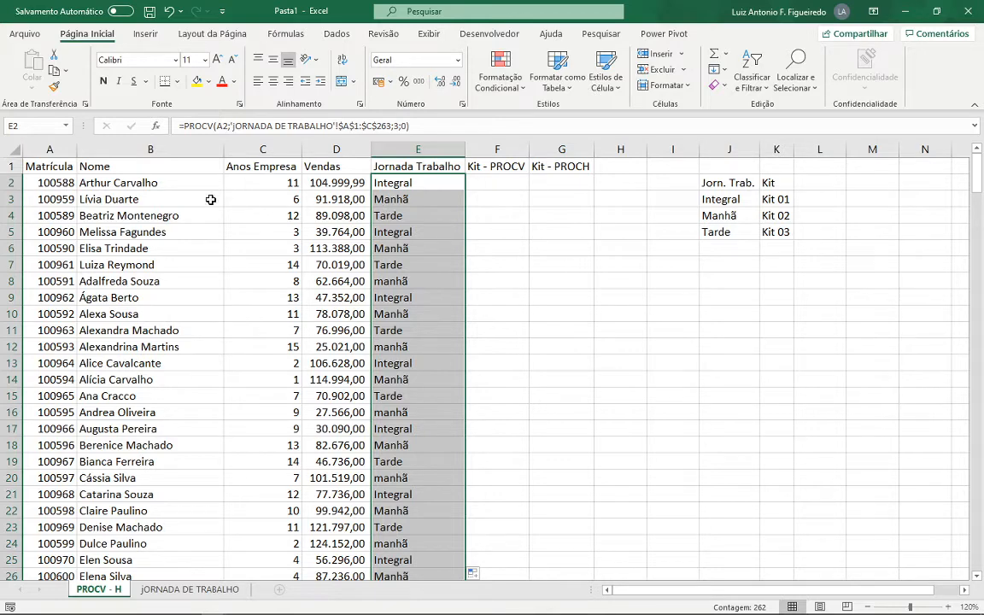
# - Search the jORNADA DE TRABALHO sheet for the Matrícula in A3 and compare its work shift with E3 on the PROCV - H sheet
pyautogui.click(57, 201)
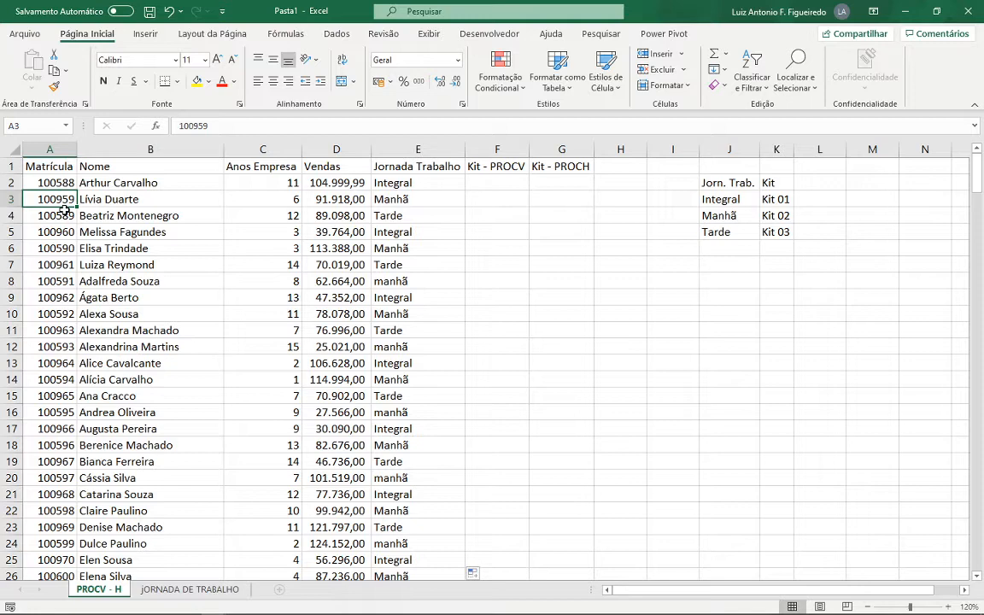
pyautogui.hotkey('ctrl', 'c')
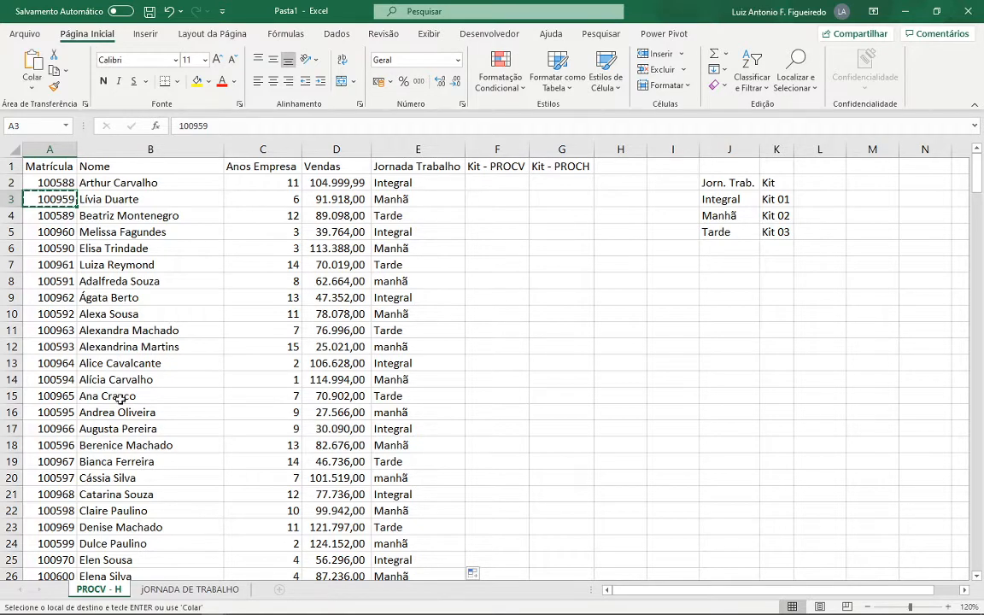
pyautogui.click(199, 589)
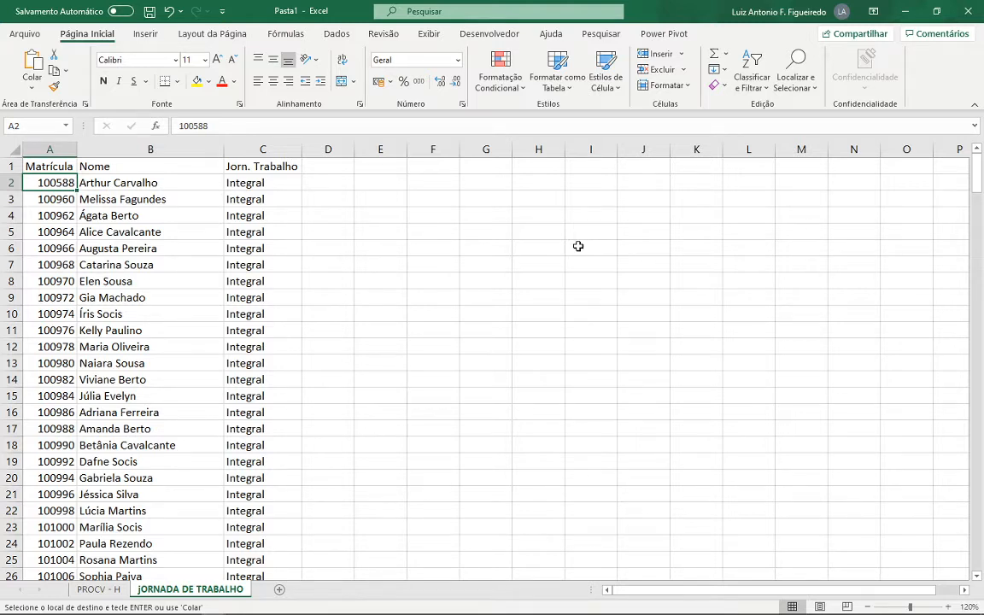
pyautogui.hotkey('ctrl', 'l')
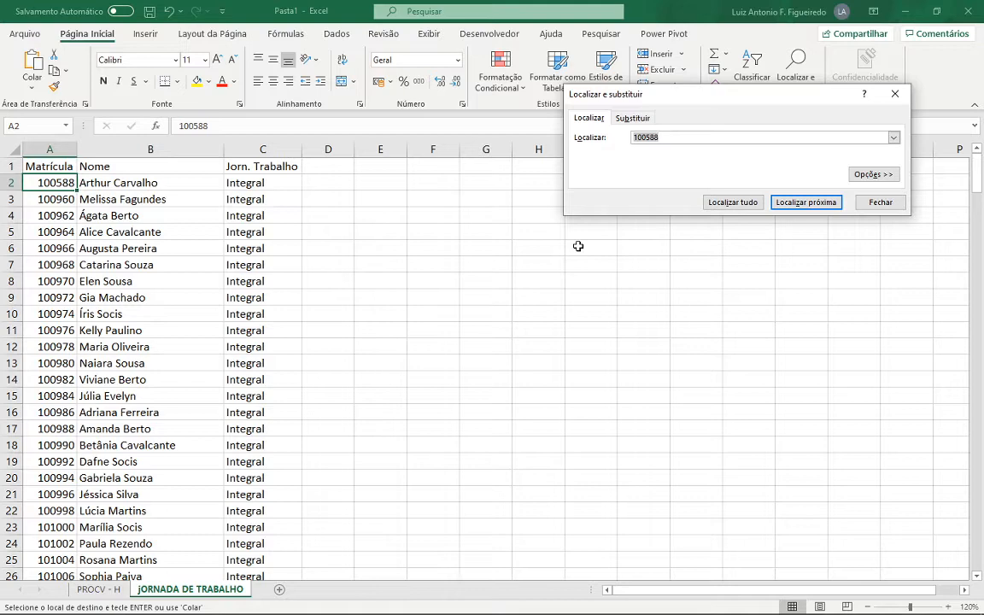
pyautogui.hotkey('ctrl', 'v')
pyautogui.press('Return')
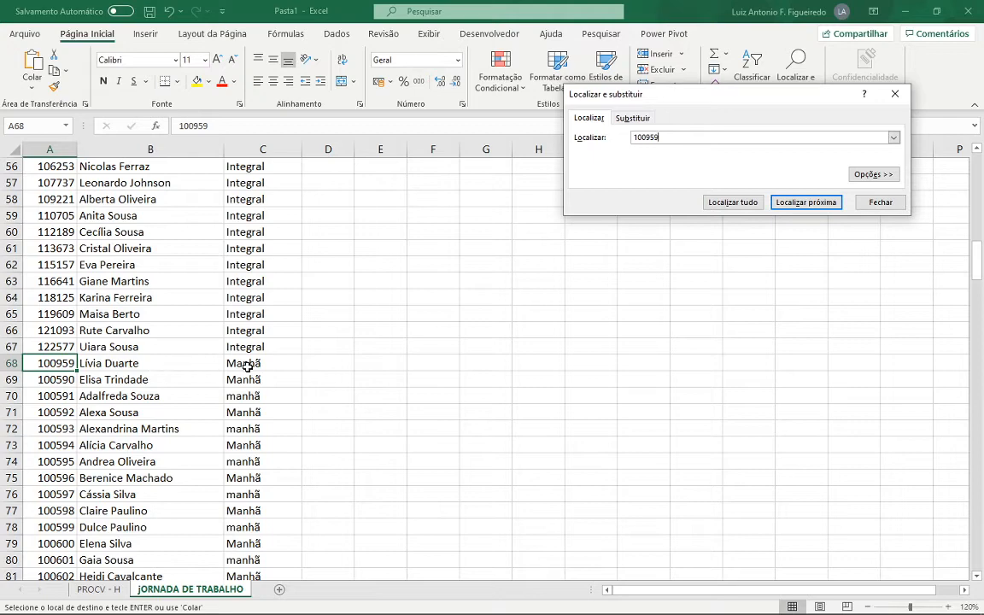
pyautogui.click(871, 205)
pyautogui.hotkey('ctrl', 'Home')
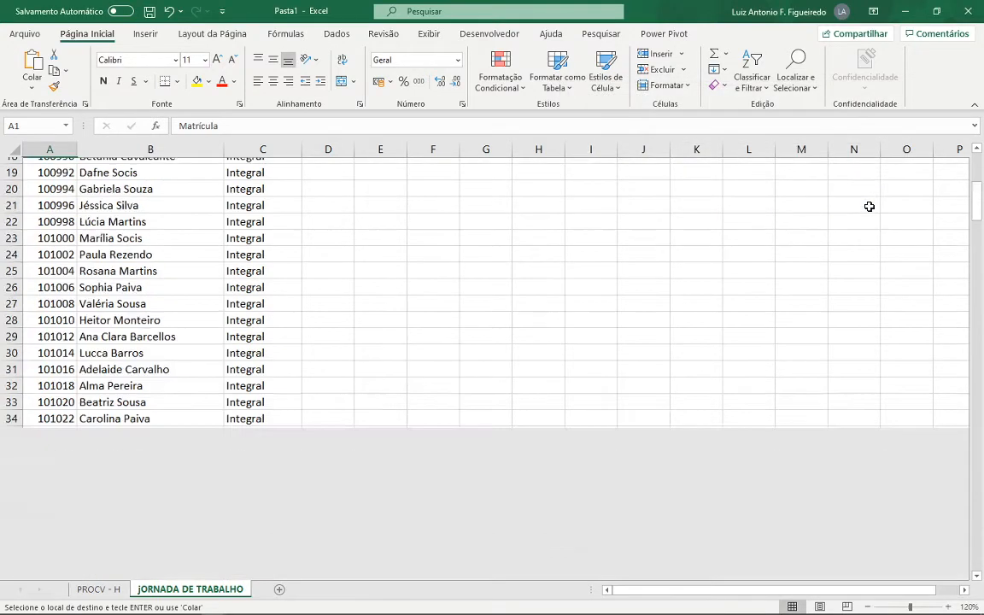
pyautogui.click(132, 588)
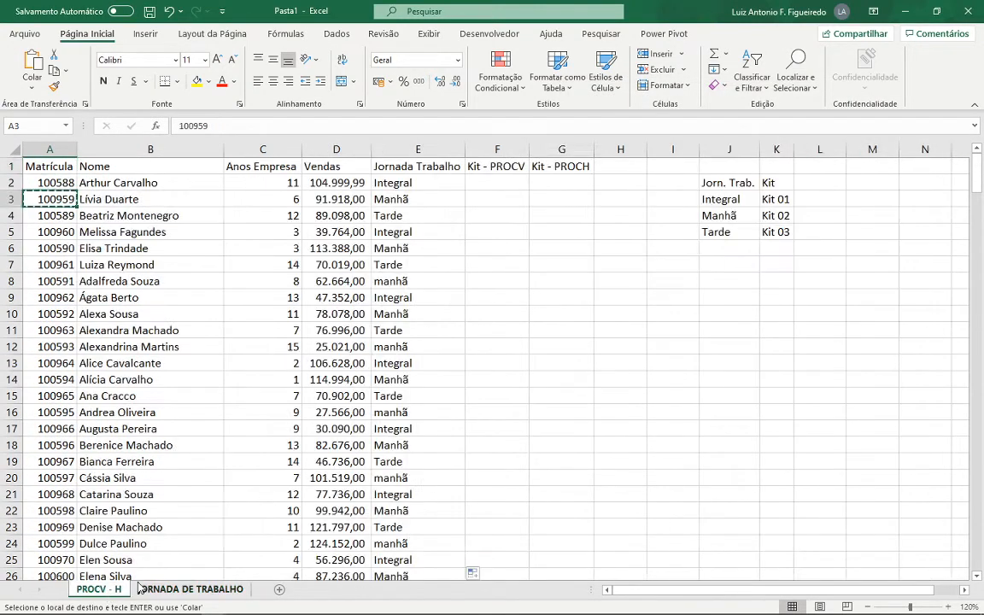
pyautogui.press('Escape')
pyautogui.click(421, 200)
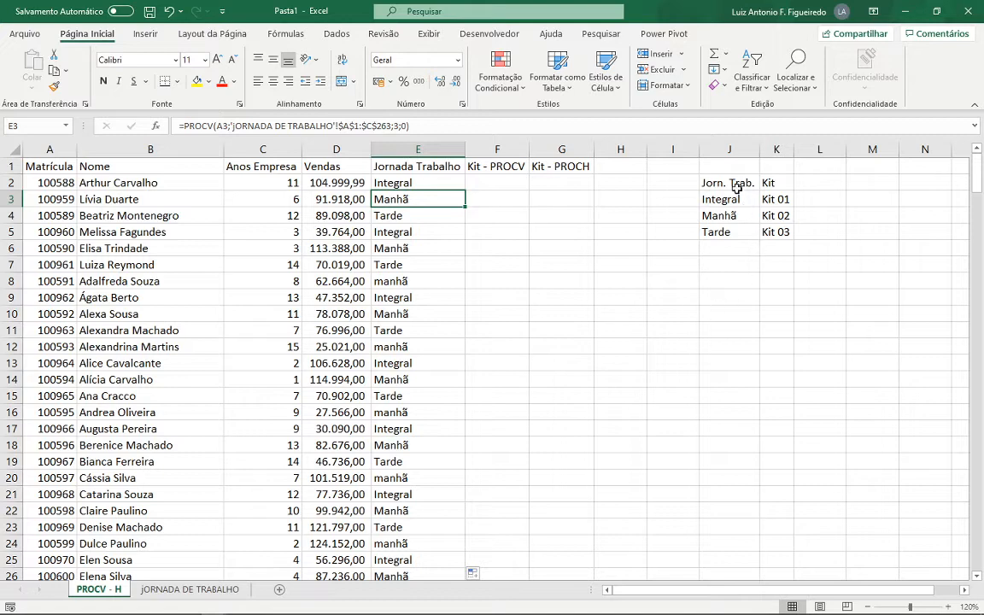
# - Begin a PROCV formula in F2 under Kit - PROCV, with E2 as the lookup value and J2:K5 as the table array
pyautogui.click(499, 183)
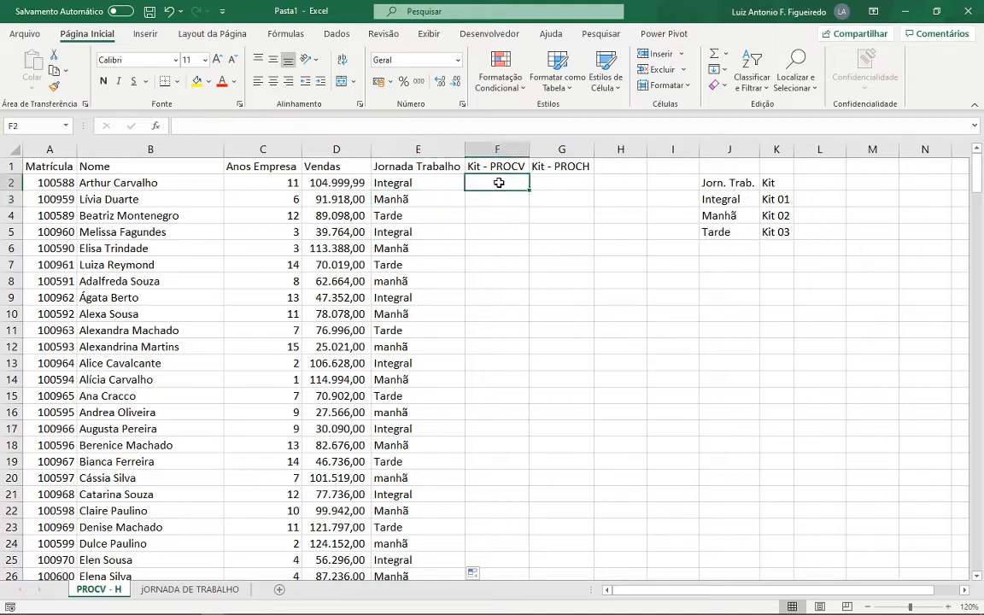
pyautogui.write('=')
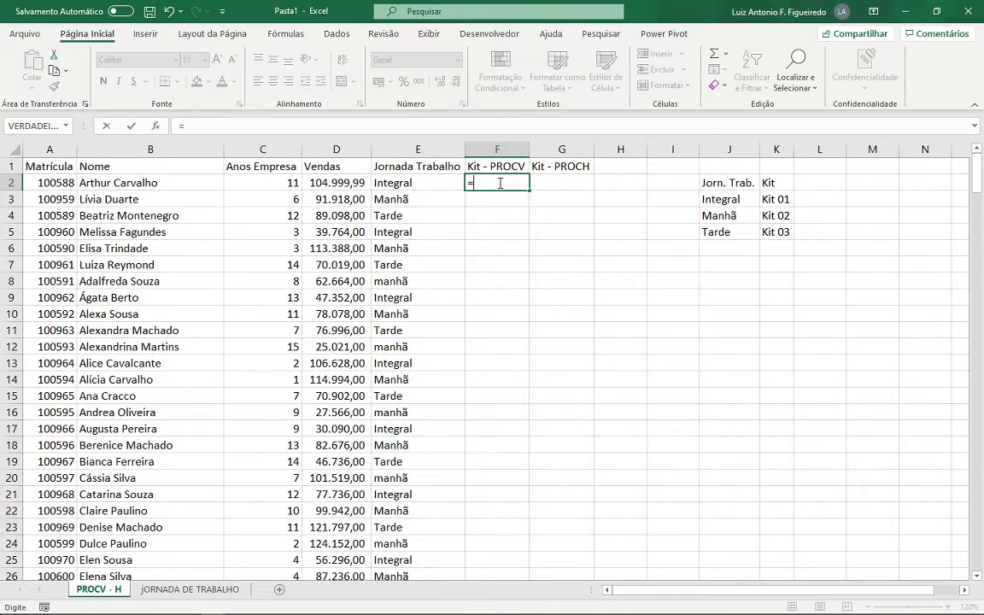
pyautogui.write('PROC')
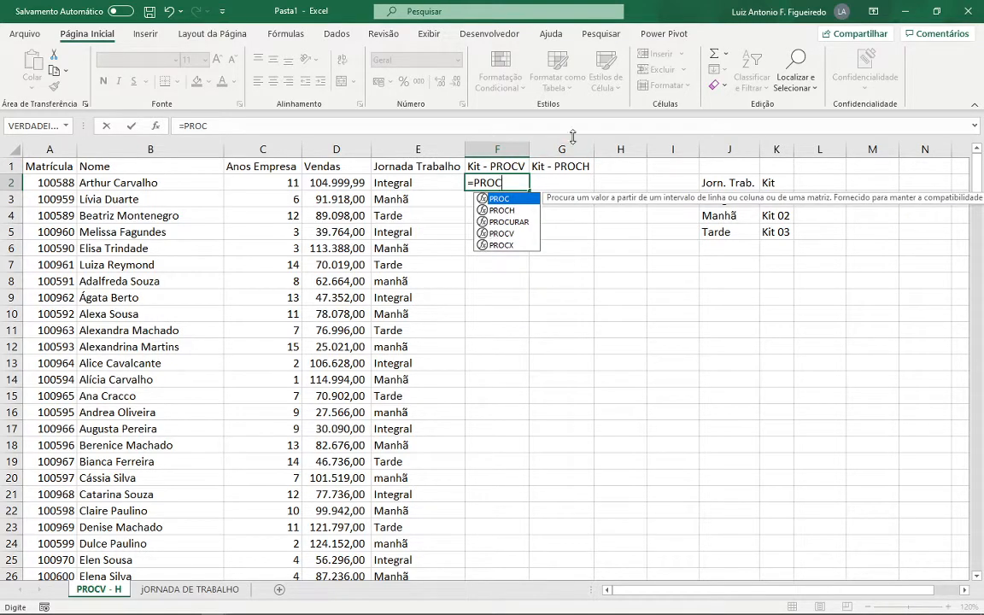
pyautogui.press('Down')
pyautogui.press('Down')
pyautogui.write('V(')
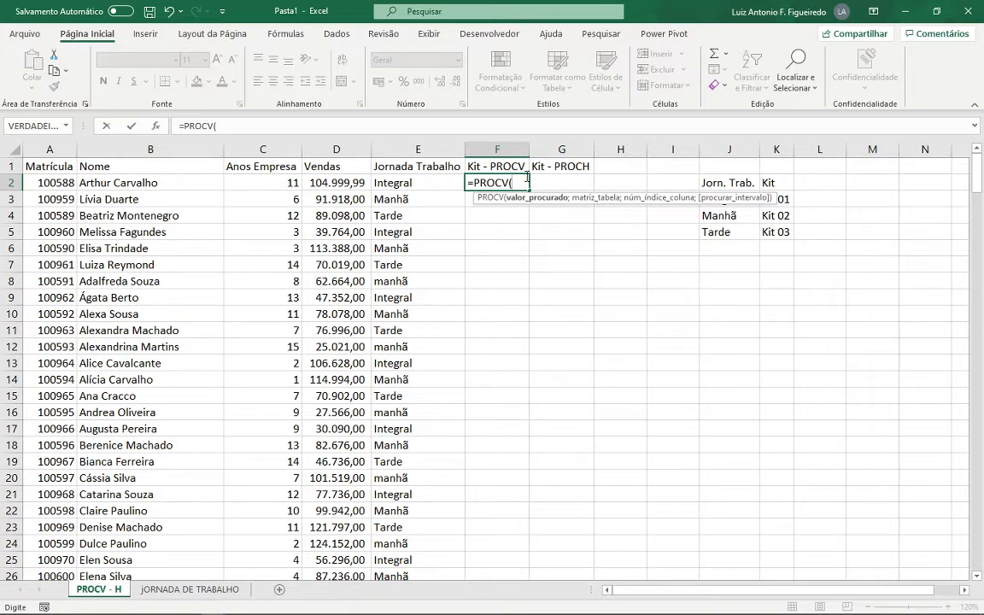
pyautogui.click(431, 183)
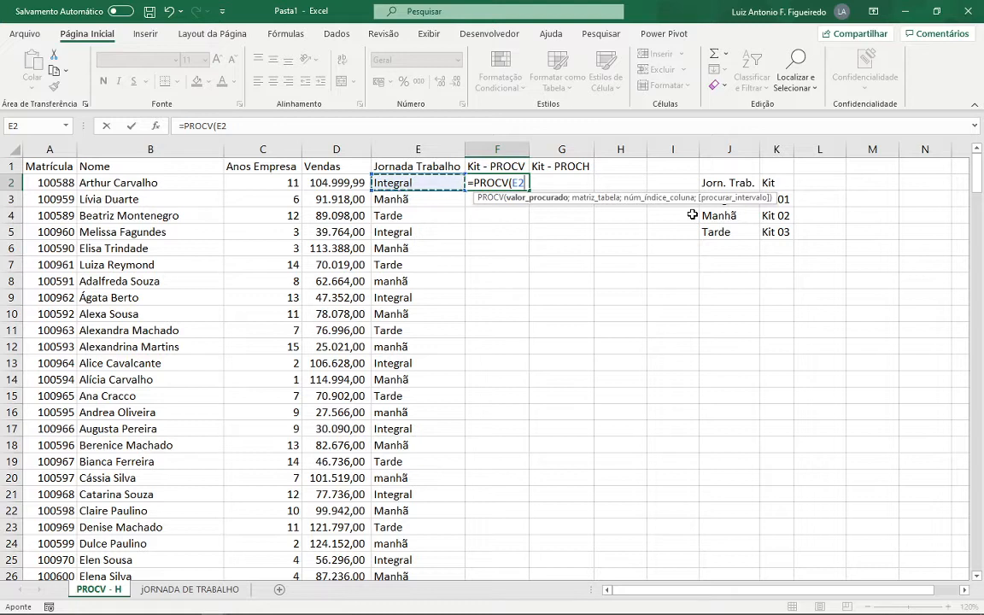
pyautogui.write(';')
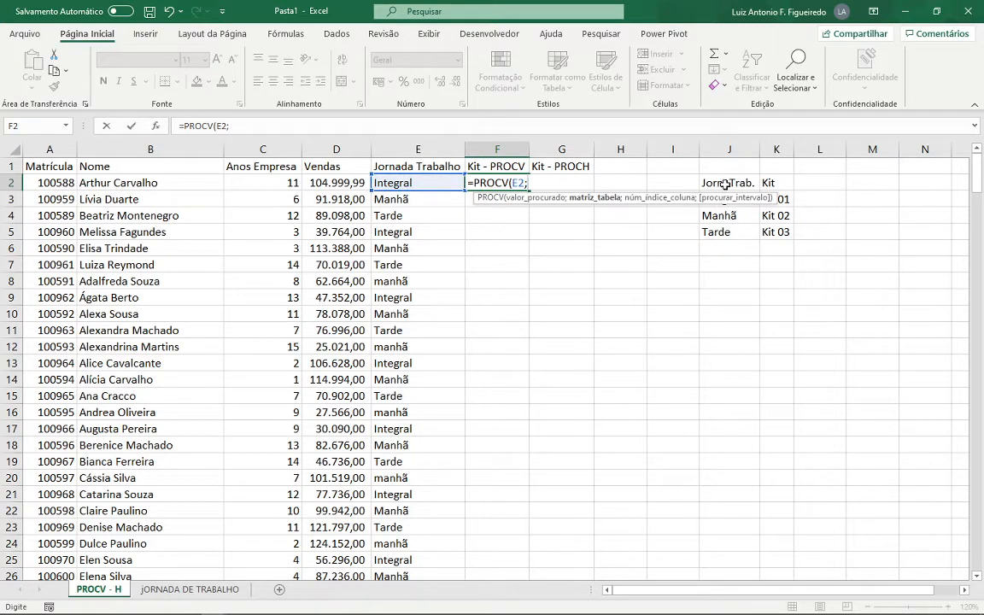
pyautogui.moveTo(725, 183); pyautogui.dragTo(769, 226)
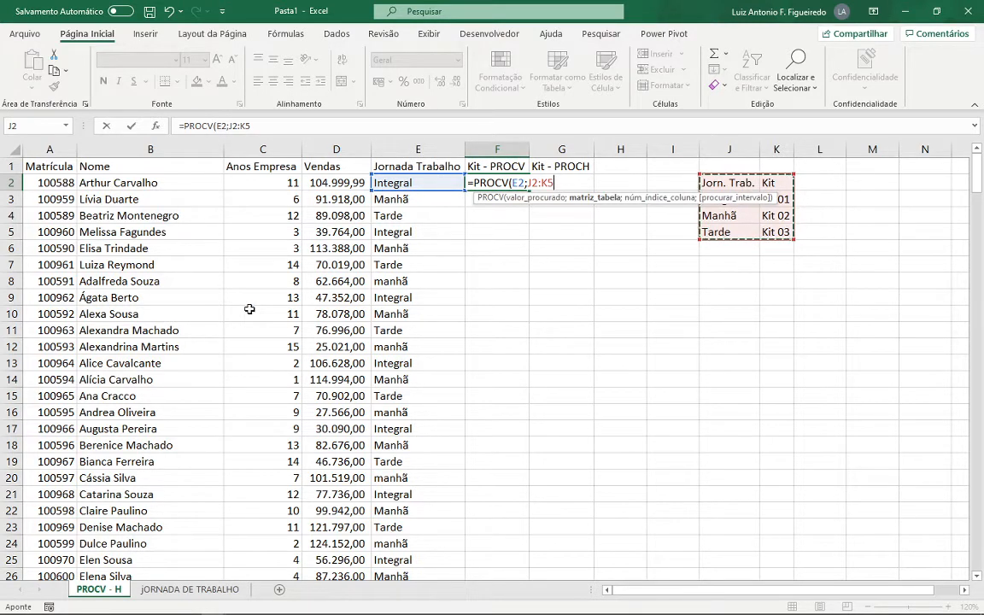
pyautogui.press('F4')
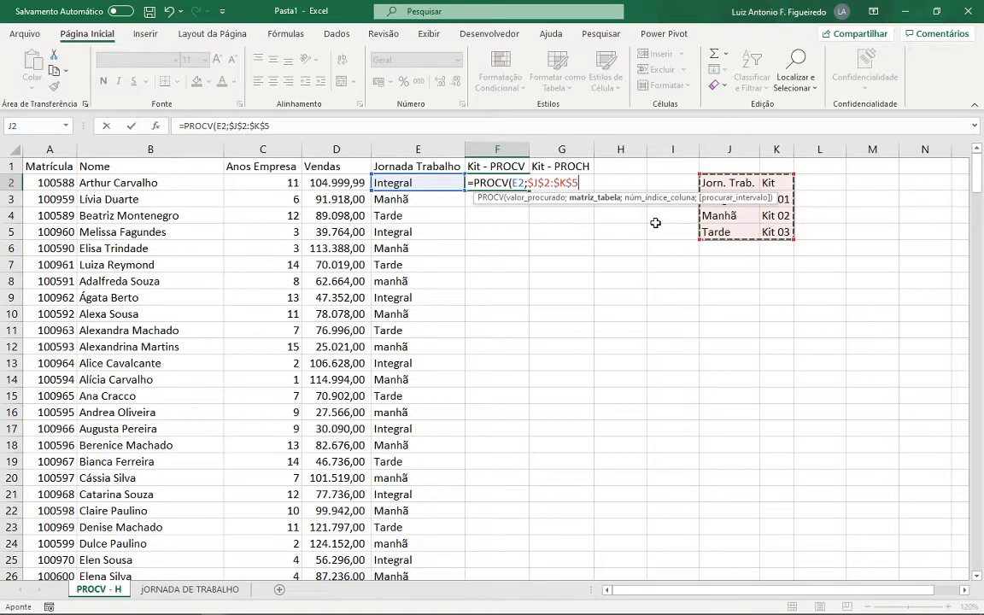
pyautogui.press('F4')
pyautogui.press('F4')
pyautogui.press('F4')
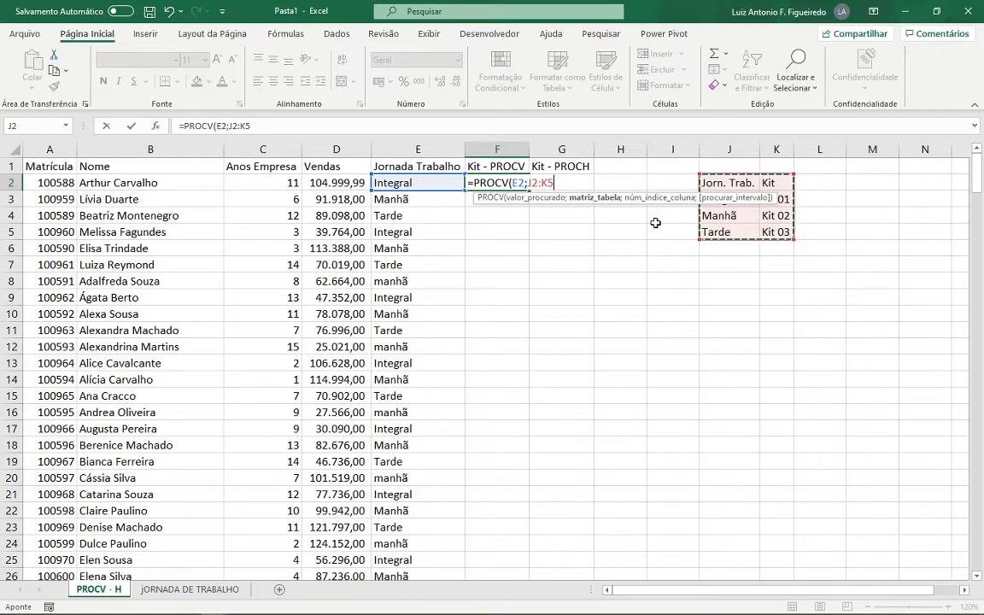
# - Complete the F2 PROCV formula with column index 2 and exact match 0
pyautogui.write(';')
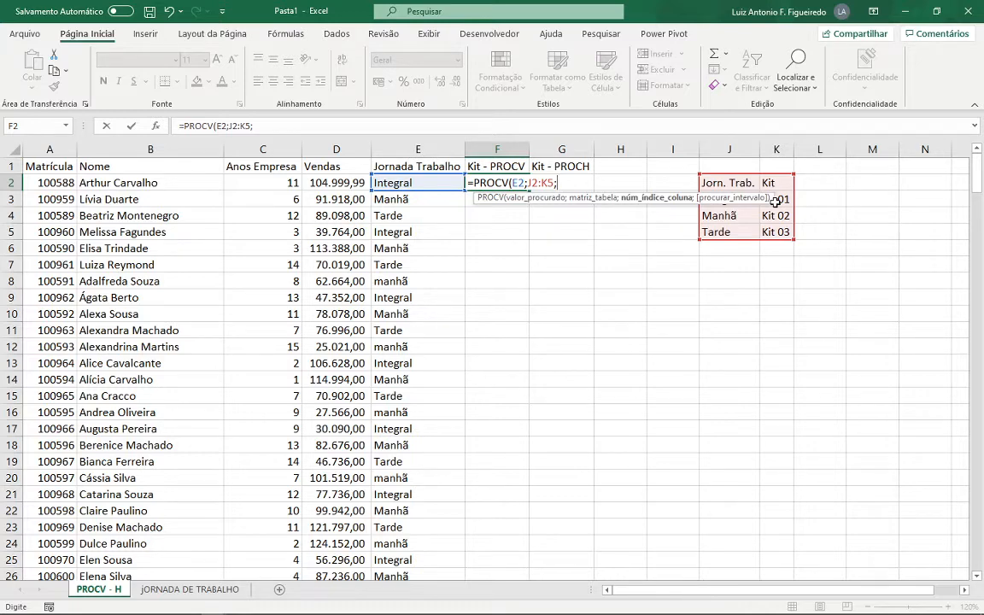
pyautogui.write('2;0')
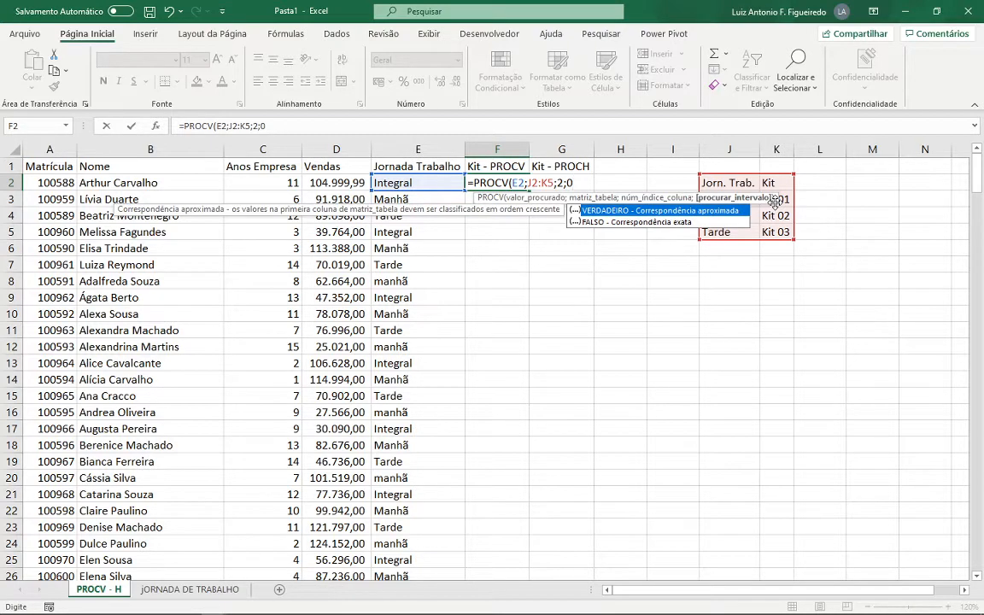
pyautogui.write(')')
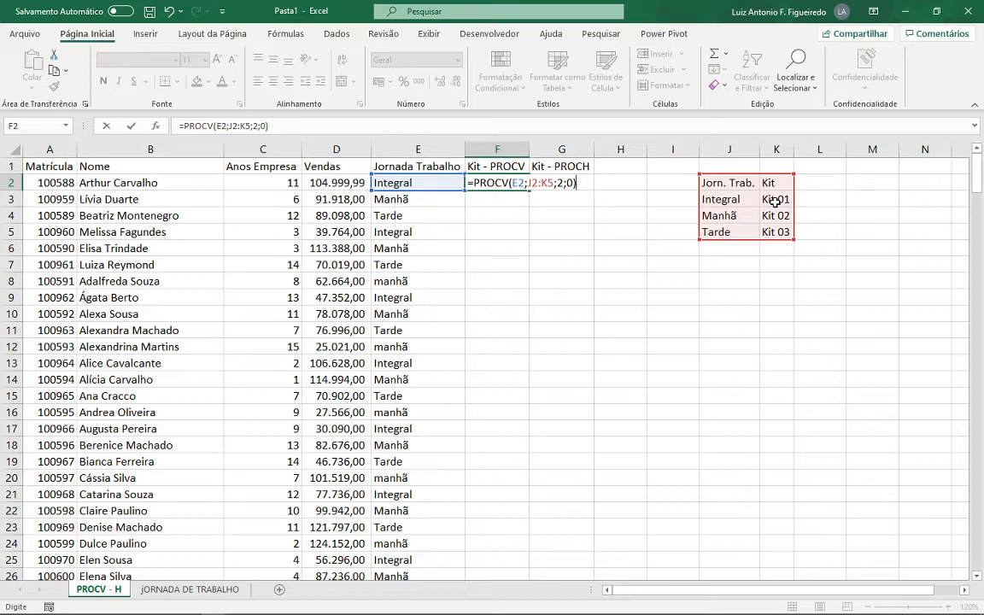
pyautogui.press('Return')
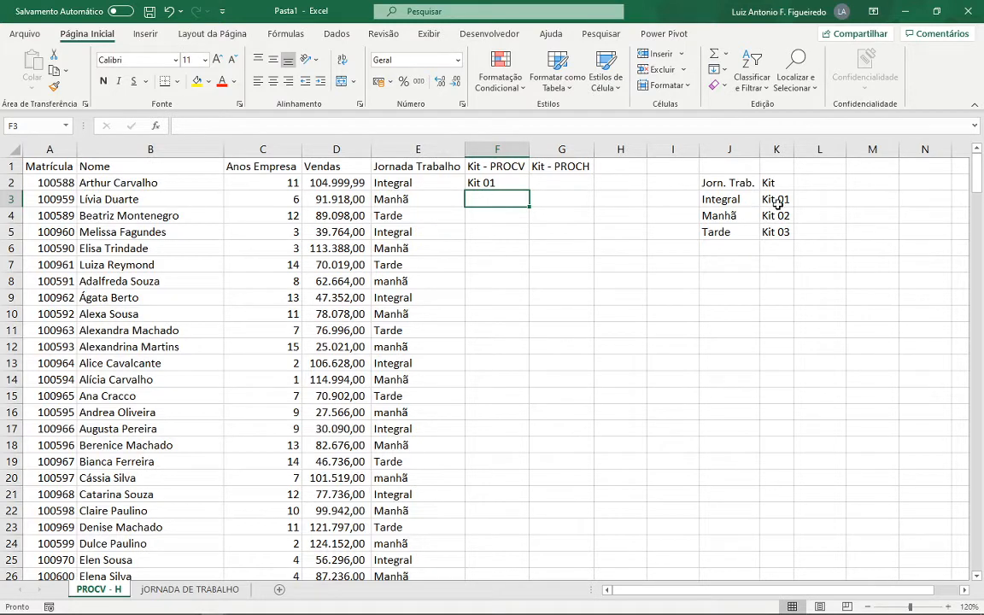
# - Fill the F2 formula down the Kit - PROCV column and check which ranges the F2 formula references
pyautogui.click(516, 184)
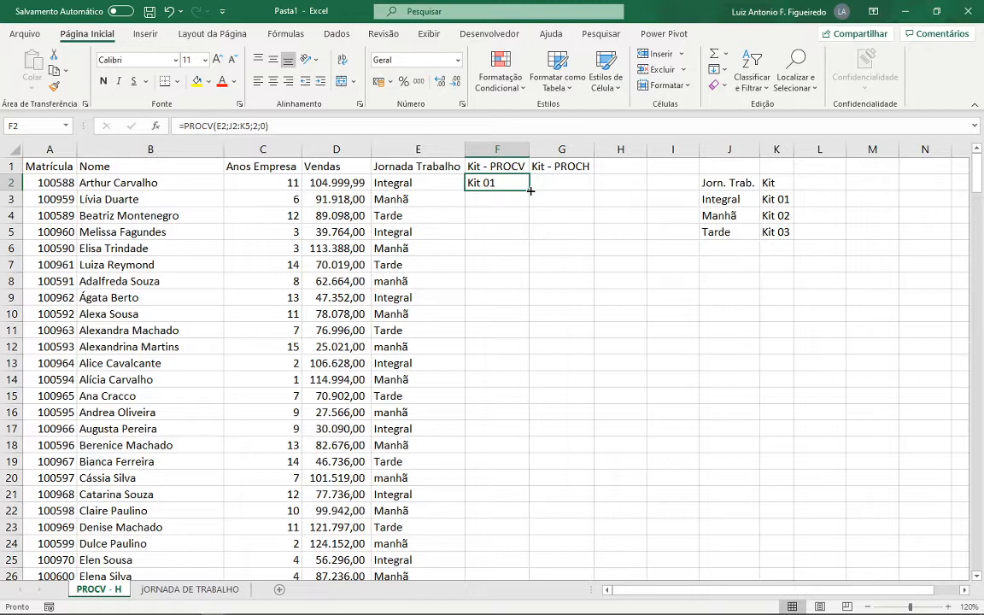
pyautogui.doubleClick(530, 191)
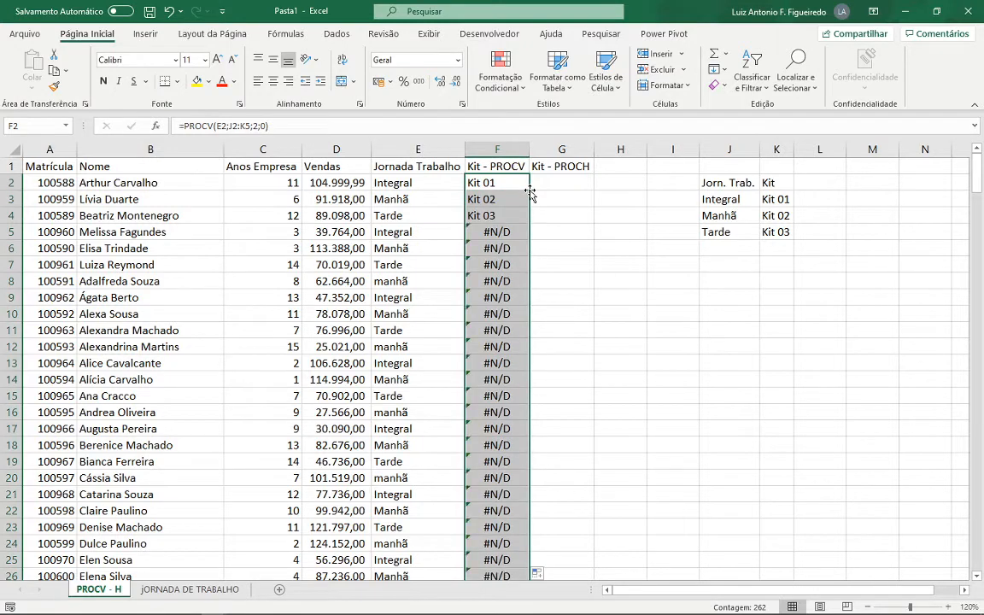
pyautogui.click(503, 183)
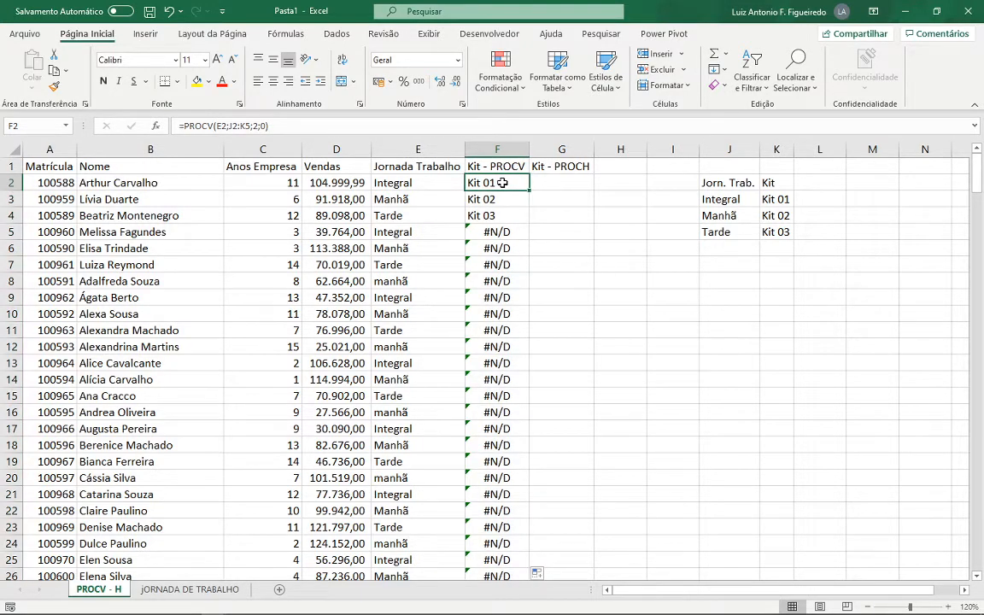
pyautogui.doubleClick(503, 183)
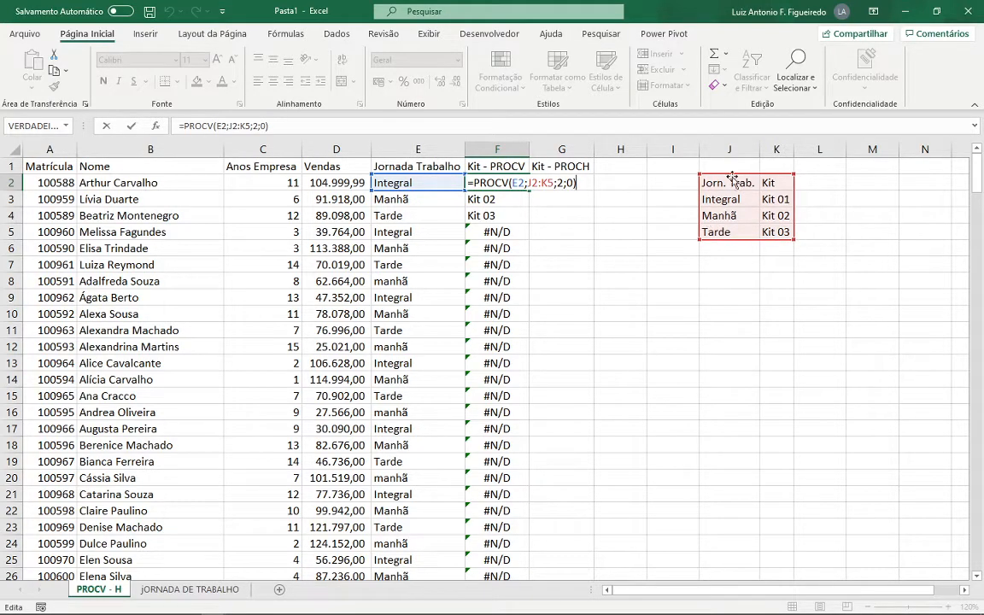
pyautogui.hotkey('ctrl', 'Return')
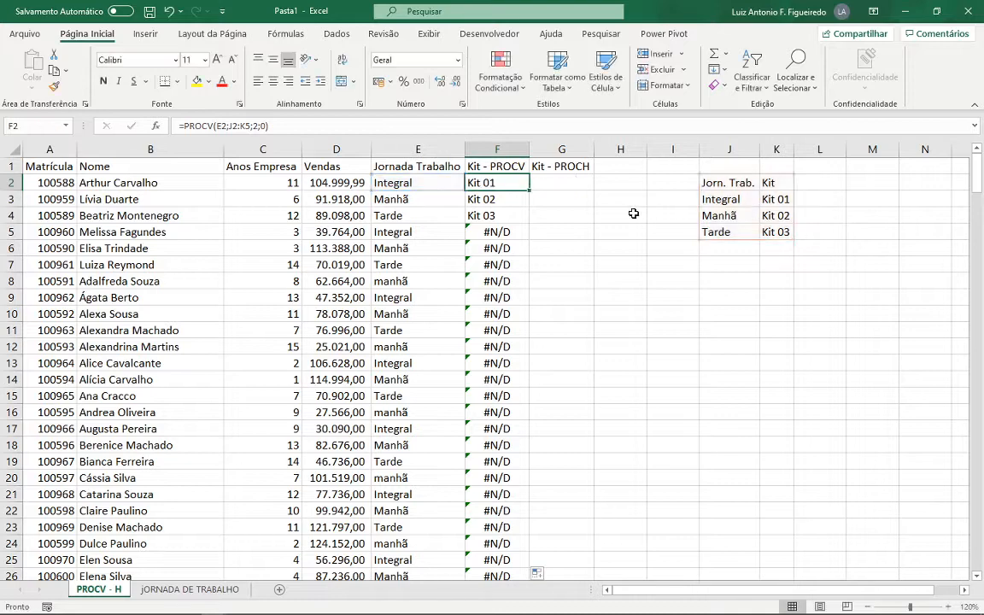
# - Check how the table array shifts in the formulas of F3, F4 and F5, and undo the fill of the Kit - PROCV column
pyautogui.click(516, 202)
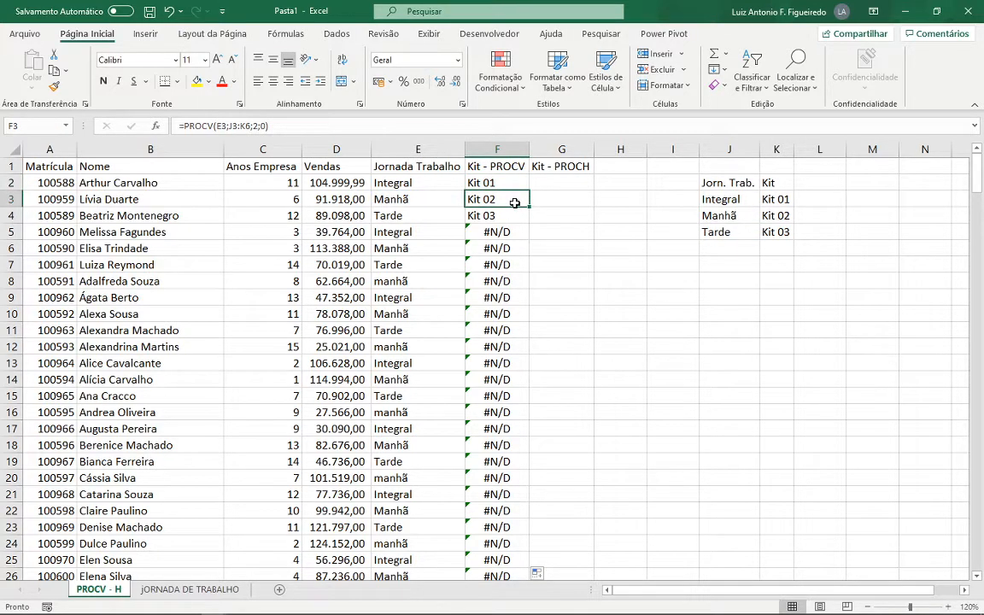
pyautogui.doubleClick(515, 203)
pyautogui.press('Escape')
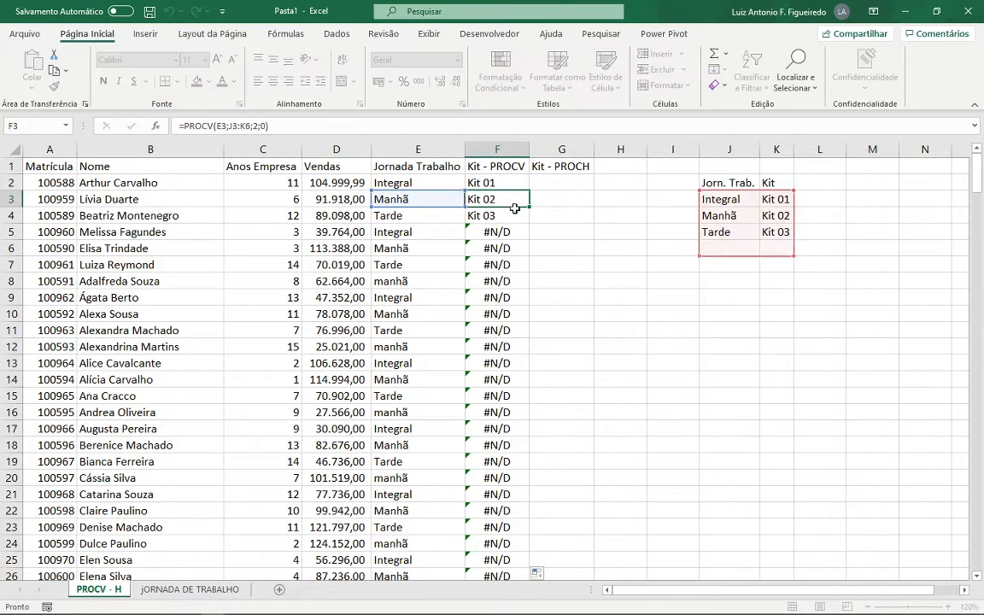
pyautogui.click(518, 218)
pyautogui.doubleClick(518, 217)
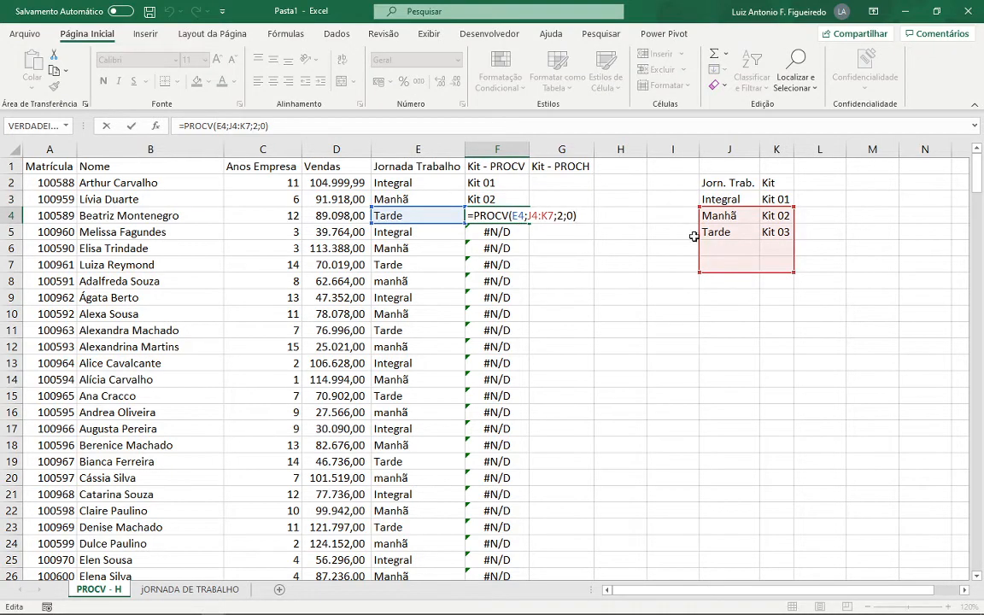
pyautogui.press('Return')
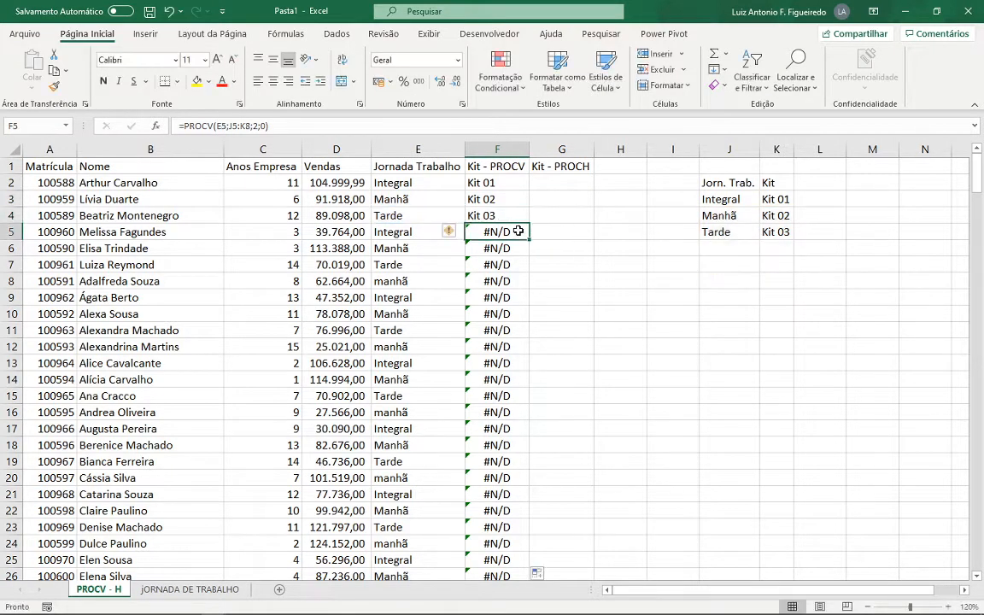
pyautogui.doubleClick(517, 231)
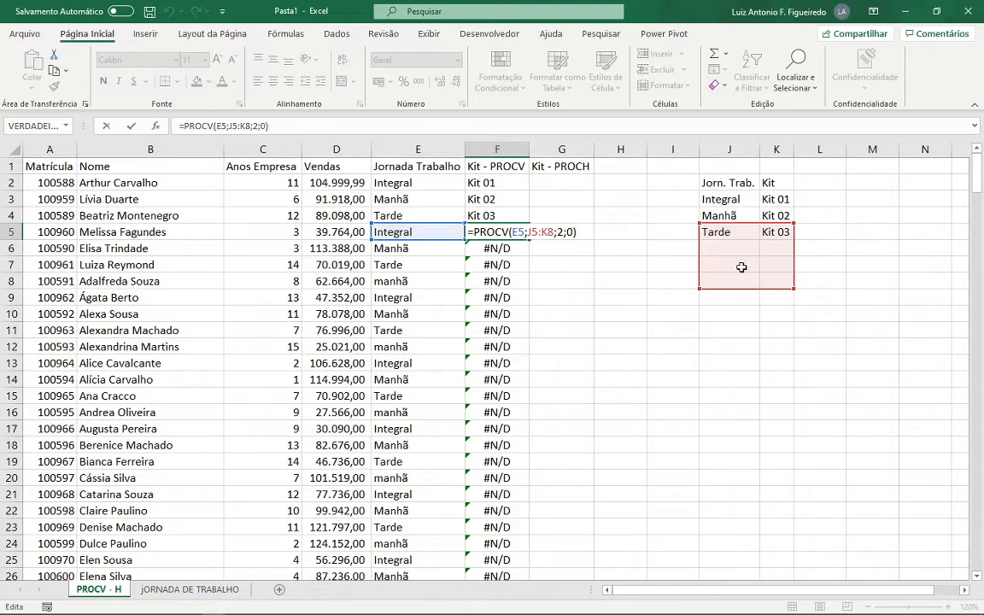
pyautogui.press('Escape')
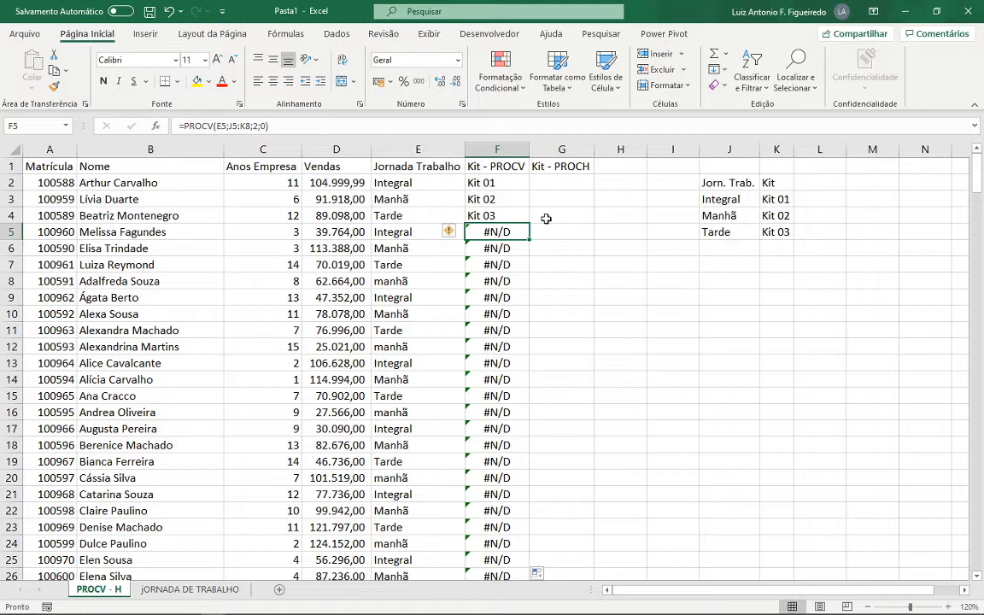
pyautogui.hotkey('ctrl', 'z')
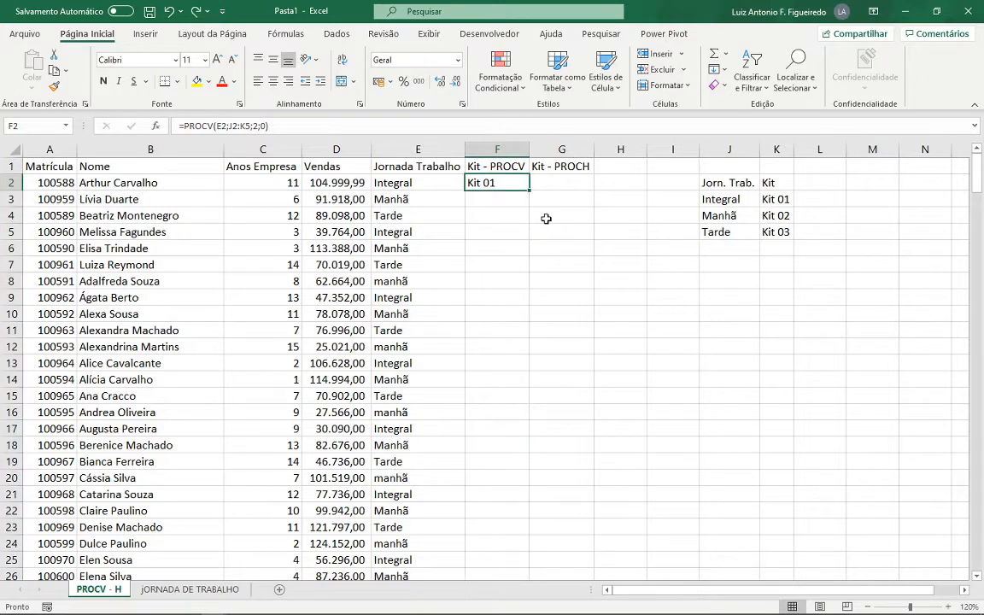
# - Lock the table array in the F2 formula as $J$2:$K$5 and fill the formula down the Kit - PROCV column
pyautogui.doubleClick(502, 188)
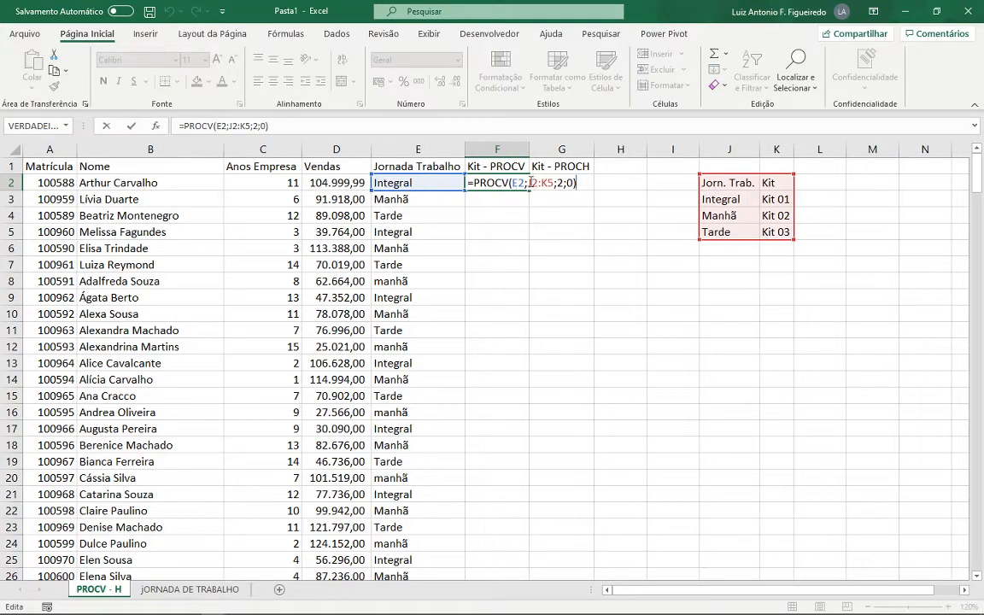
pyautogui.doubleClick(530, 182)
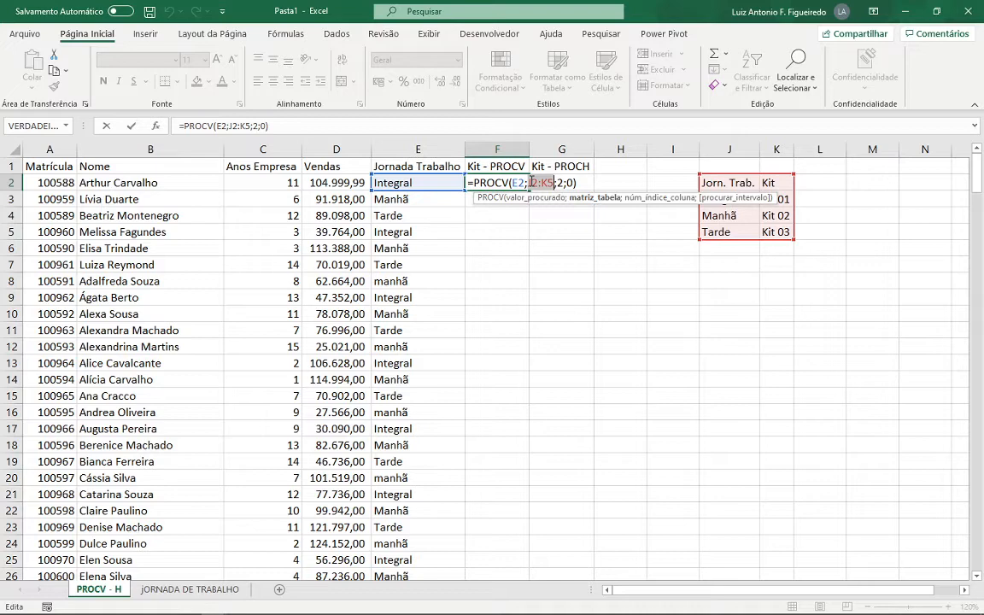
pyautogui.press('F4')
pyautogui.hotkey('ctrl', 'Return')
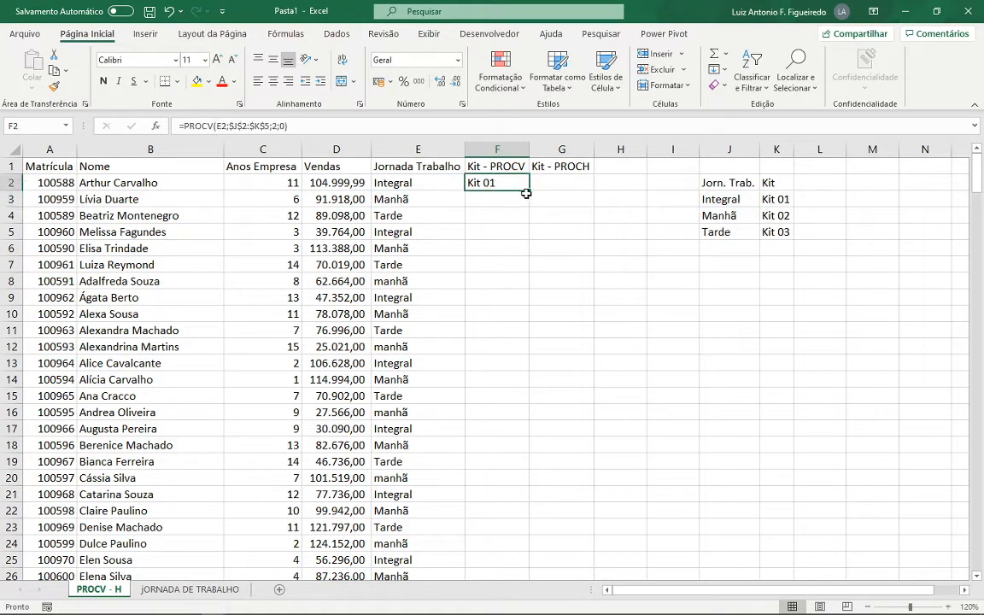
pyautogui.doubleClick(528, 193)
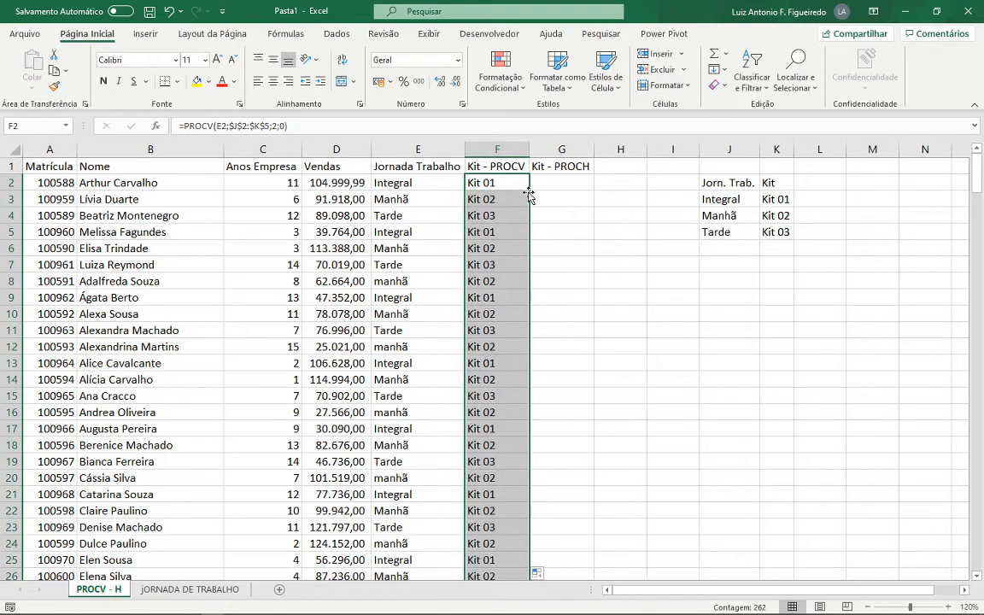
# - Examine the lookup value and table array in the Kit - PROCV formulas of F3, F10, F14 and F2
pyautogui.click(516, 202)
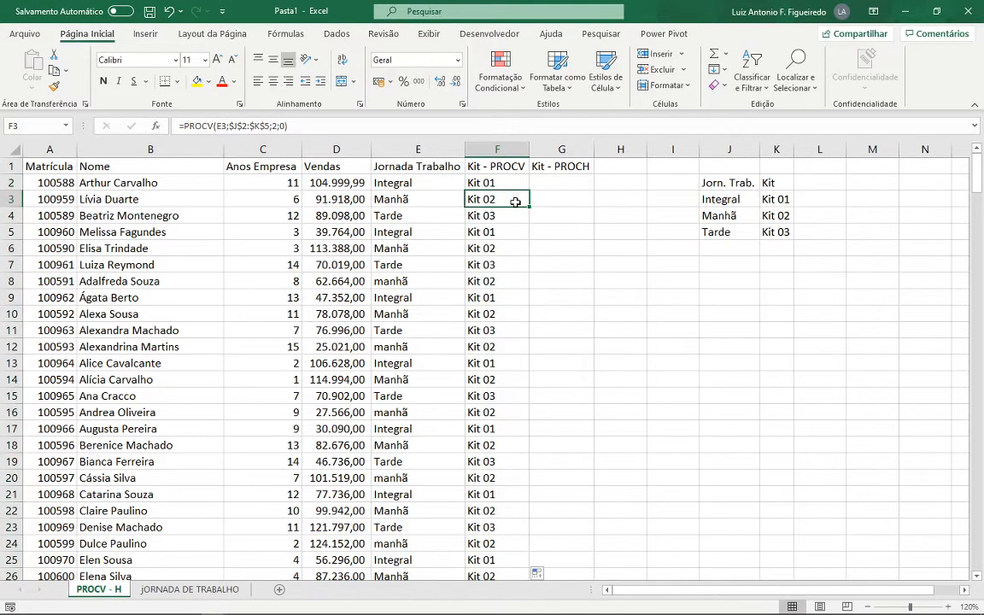
pyautogui.press('F2')
pyautogui.press('Escape')
pyautogui.click(496, 312)
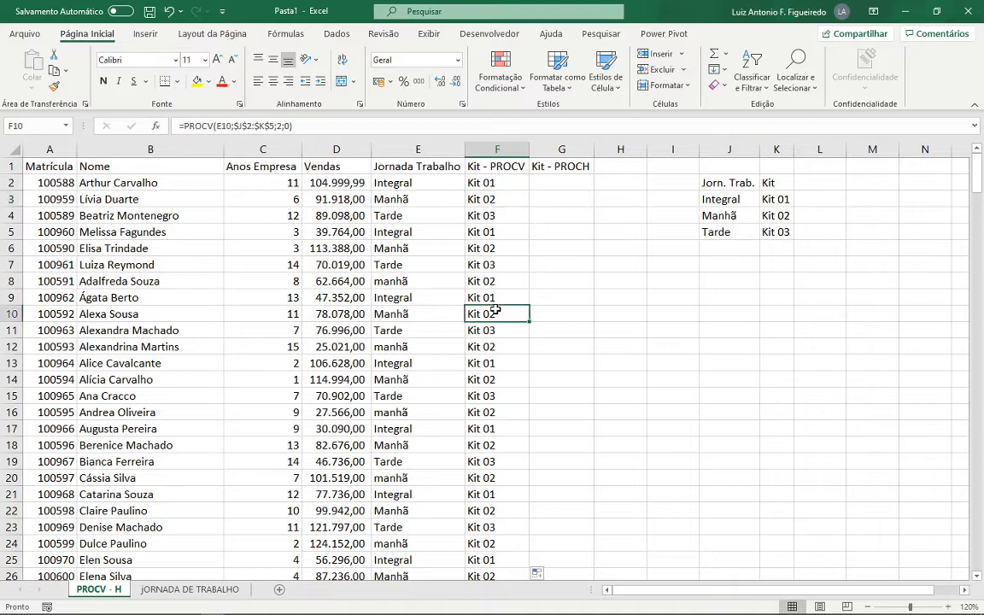
pyautogui.press('F2')
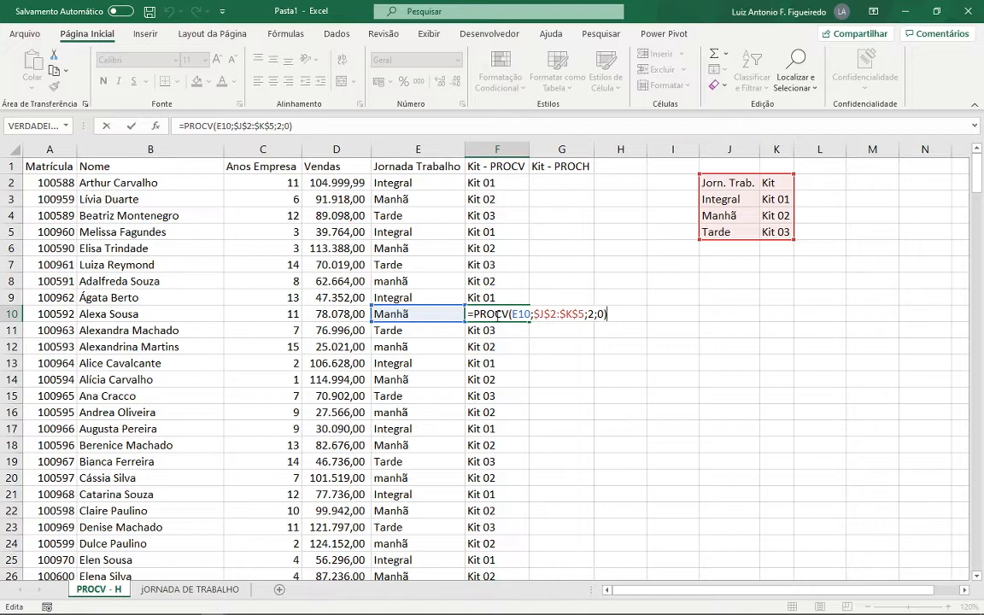
pyautogui.hotkey('ctrl', 'Return')
pyautogui.click(515, 385)
pyautogui.doubleClick(515, 384)
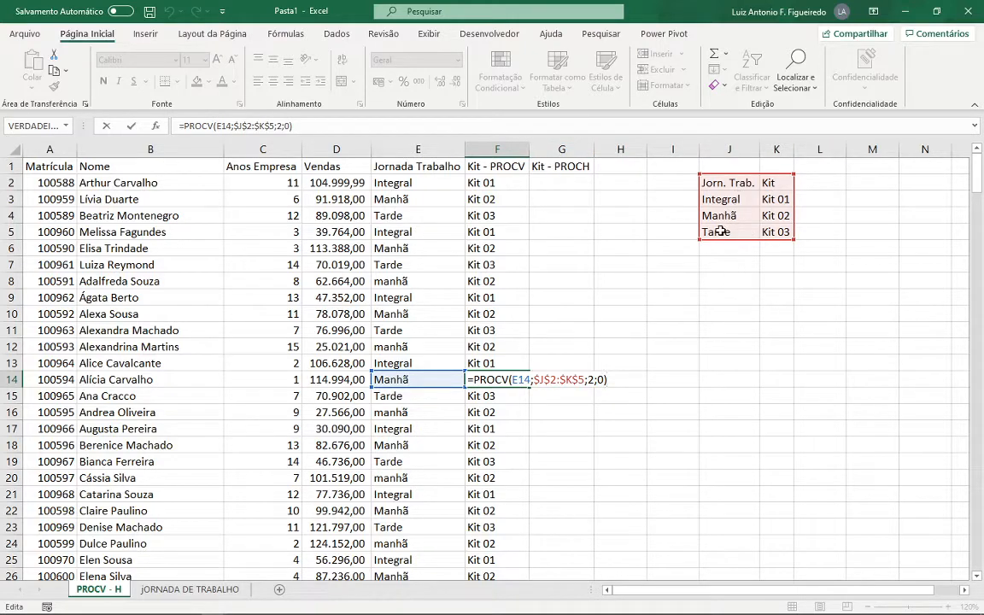
pyautogui.hotkey('ctrl', 'Return')
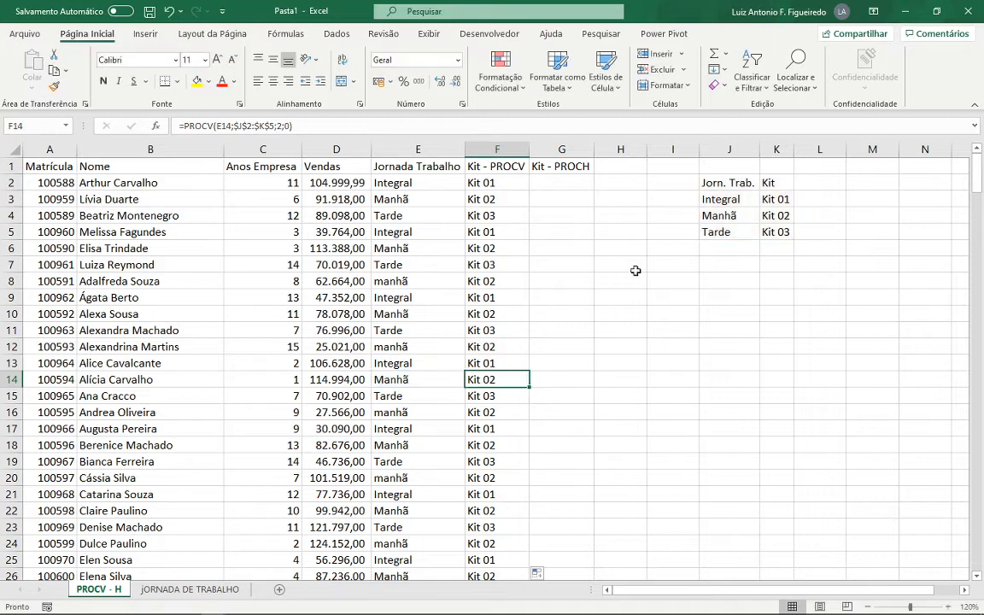
pyautogui.click(509, 184)
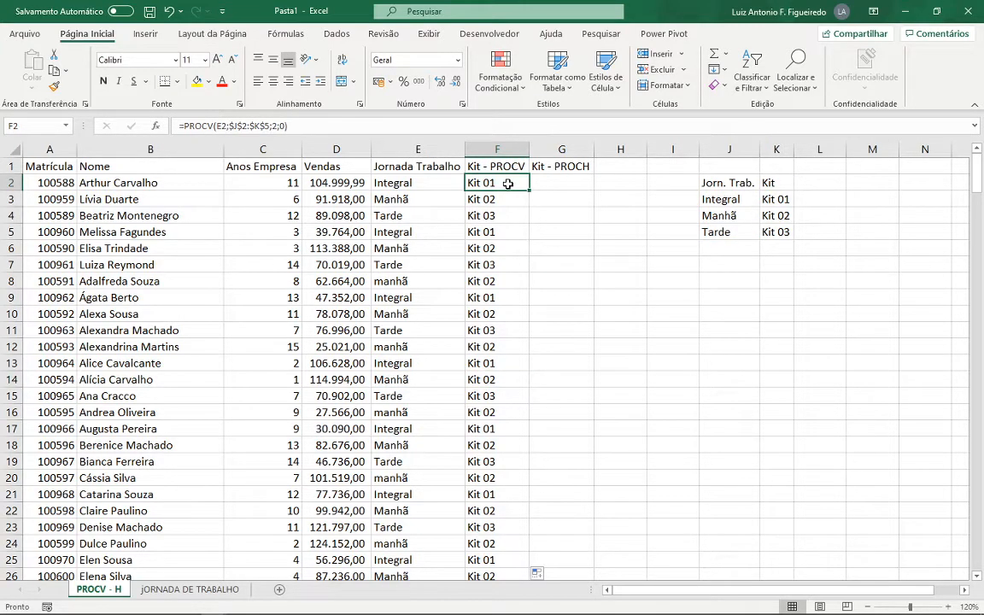
pyautogui.doubleClick(508, 184)
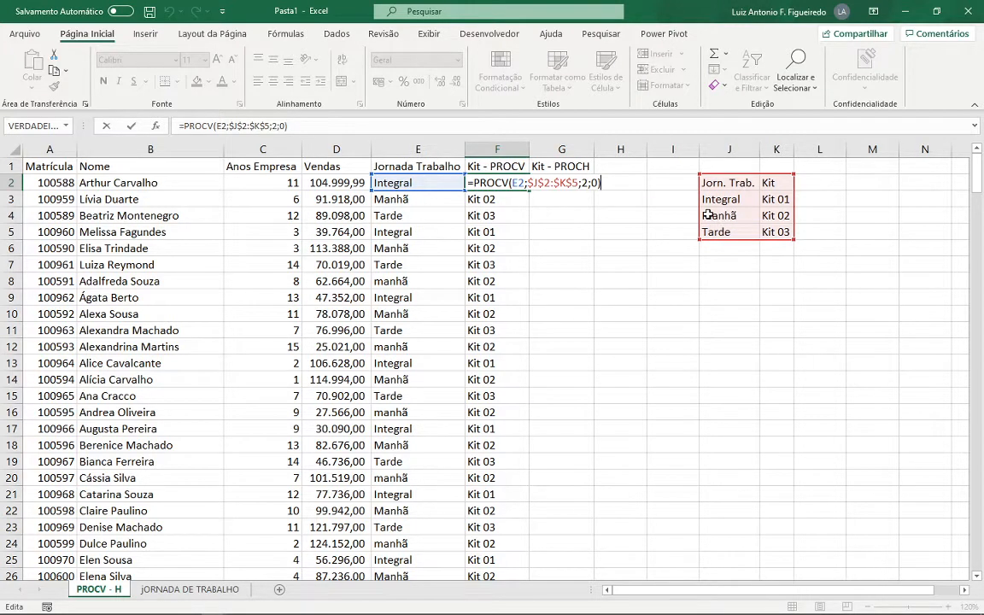
pyautogui.hotkey('ctrl', 'Return')
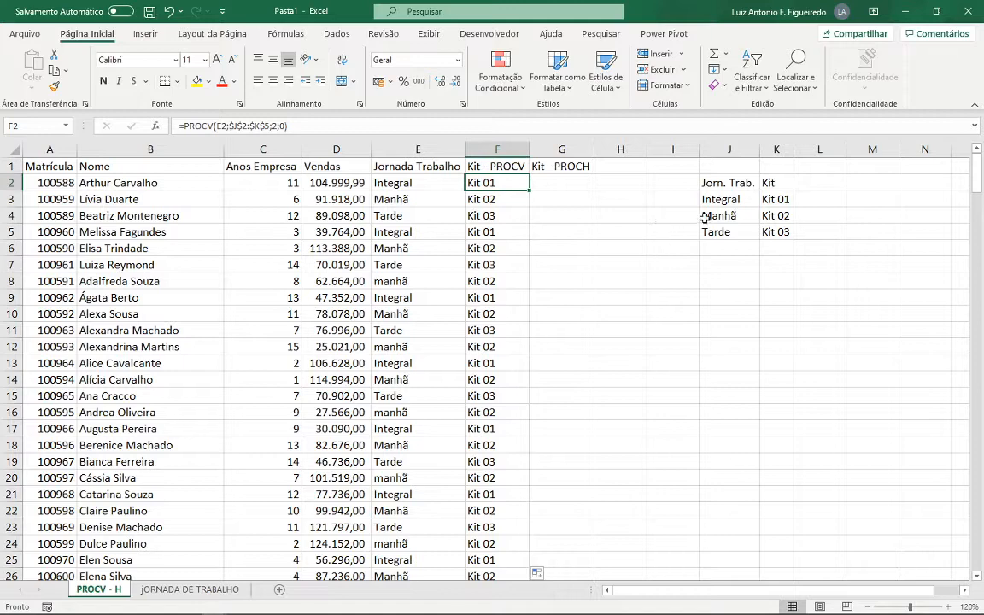
# - Copy the kit table in J2:K5 and try to paste it transposed at J8
pyautogui.moveTo(721, 184); pyautogui.dragTo(773, 229)
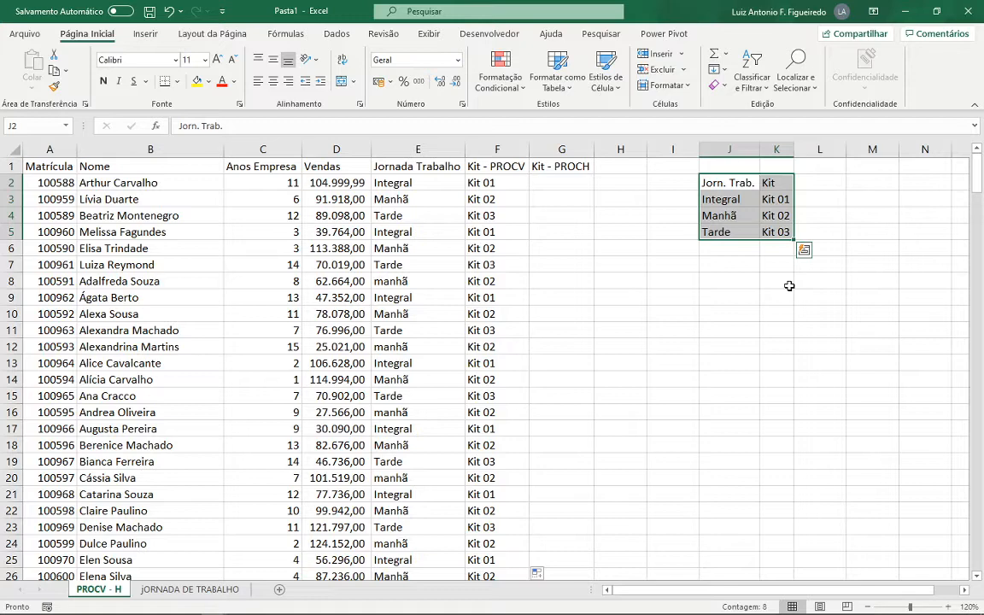
pyautogui.hotkey('ctrl', 'c')
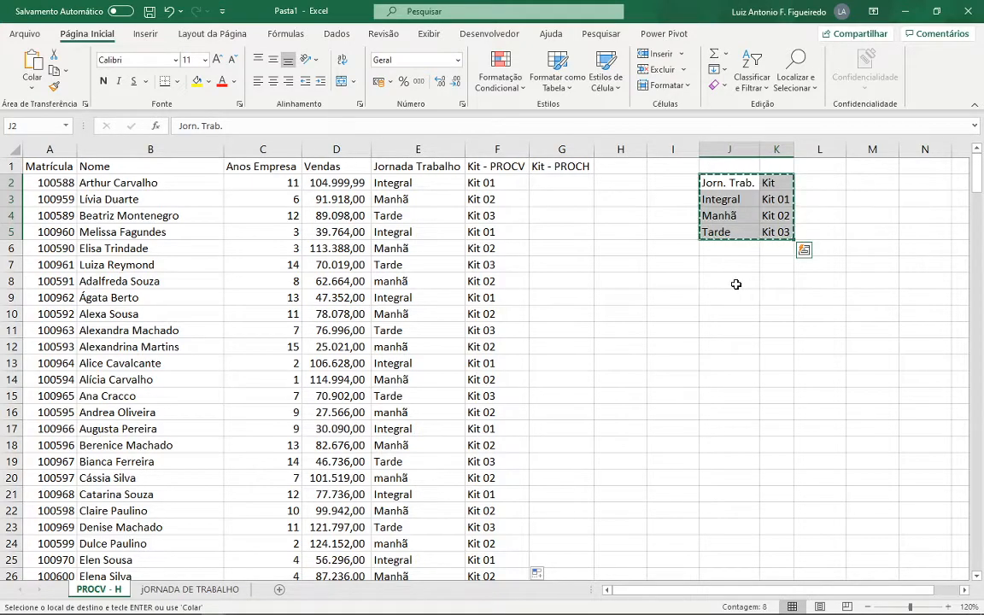
pyautogui.click(736, 284)
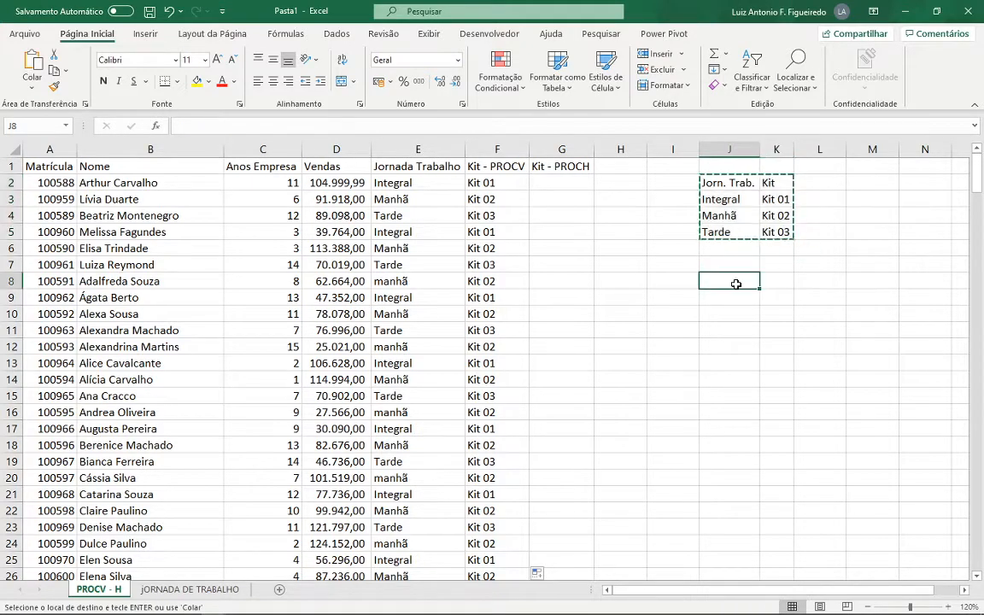
pyautogui.click(32, 91)
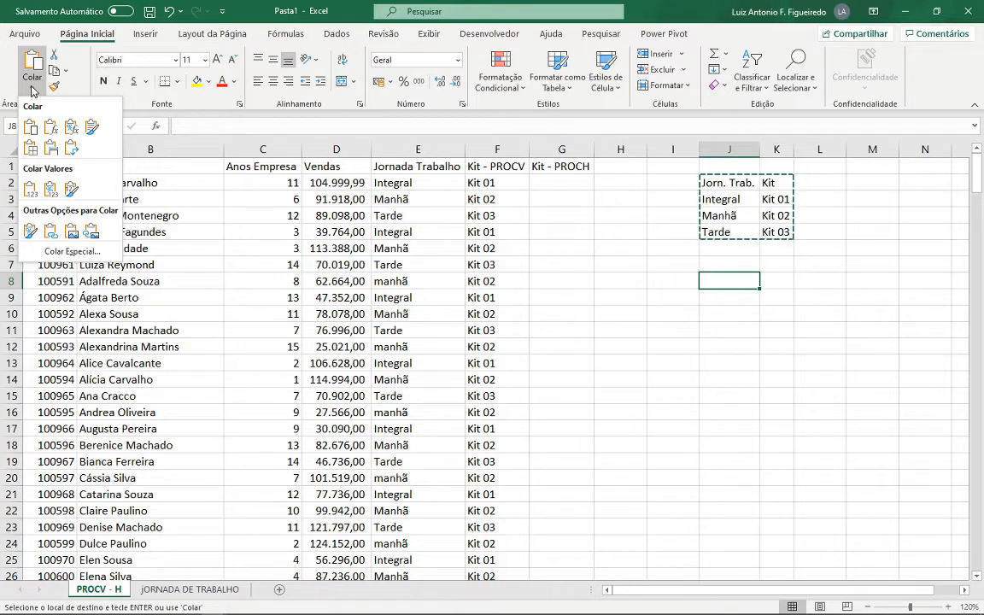
pyautogui.click(72, 151)
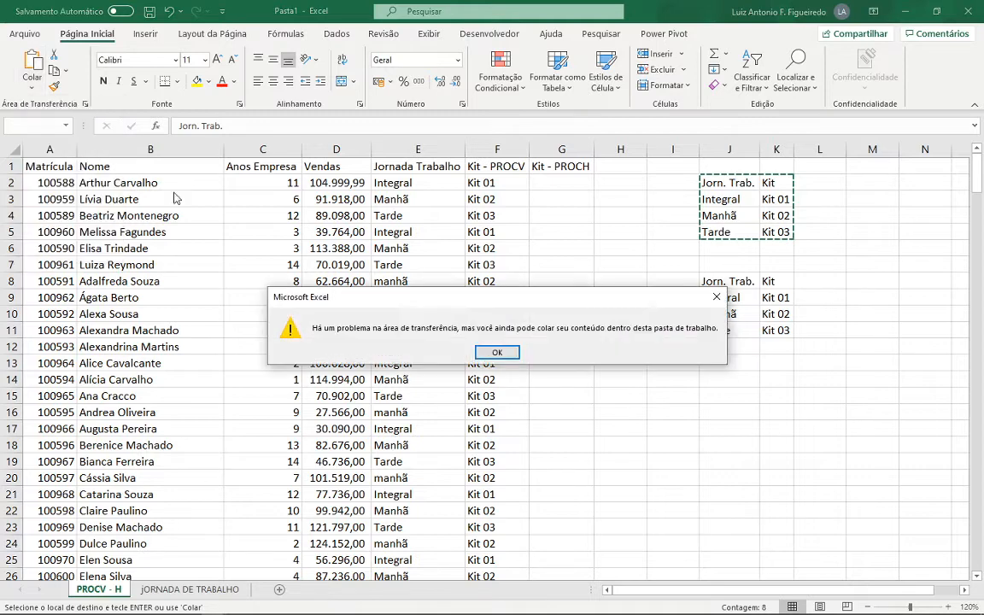
pyautogui.click(497, 350)
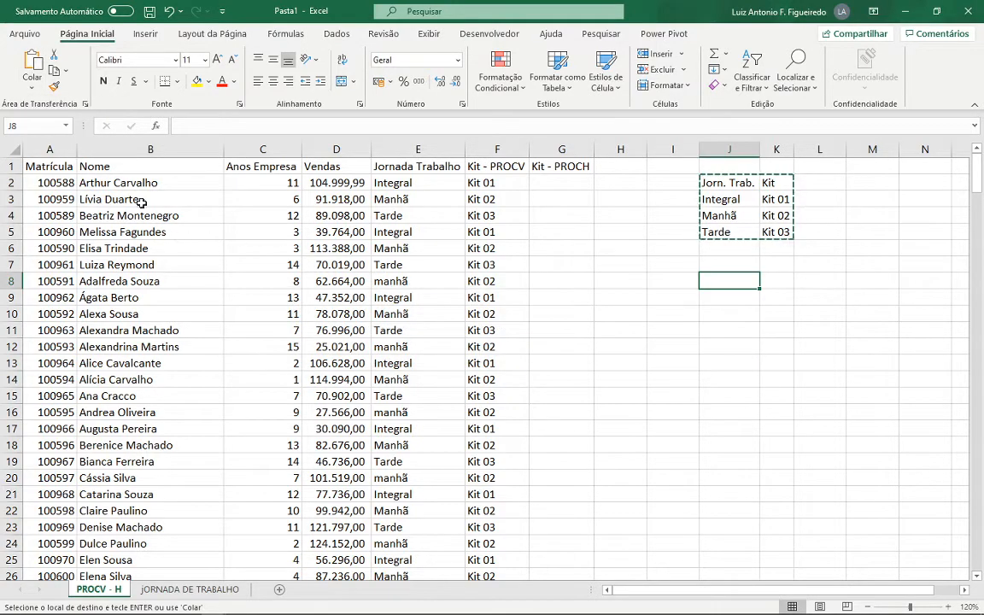
# - Try to paste the kit table transposed over its own range J2:K5
pyautogui.moveTo(715, 183); pyautogui.dragTo(761, 231)
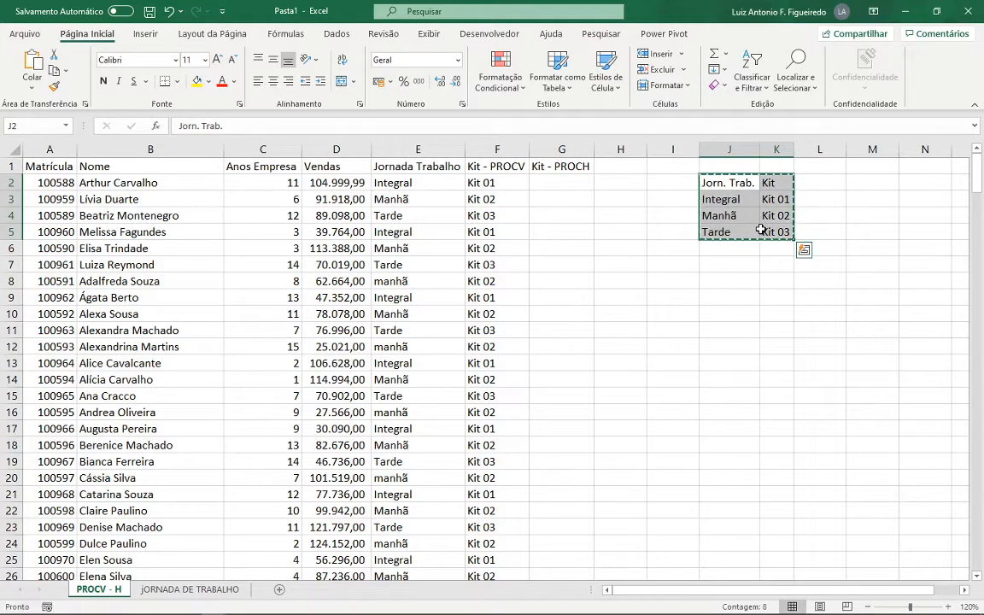
pyautogui.click(39, 88)
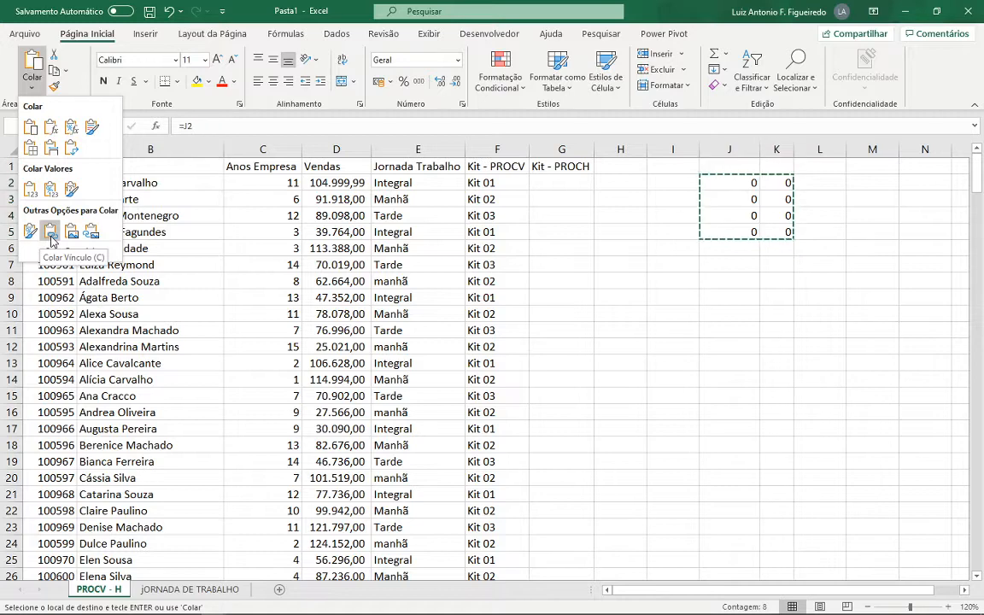
pyautogui.click(71, 148)
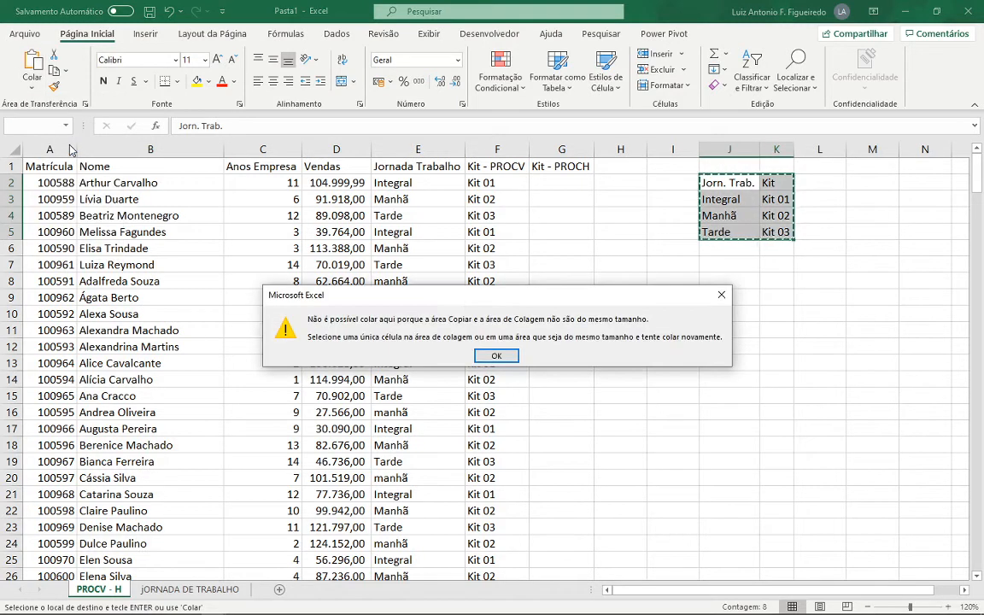
pyautogui.click(490, 360)
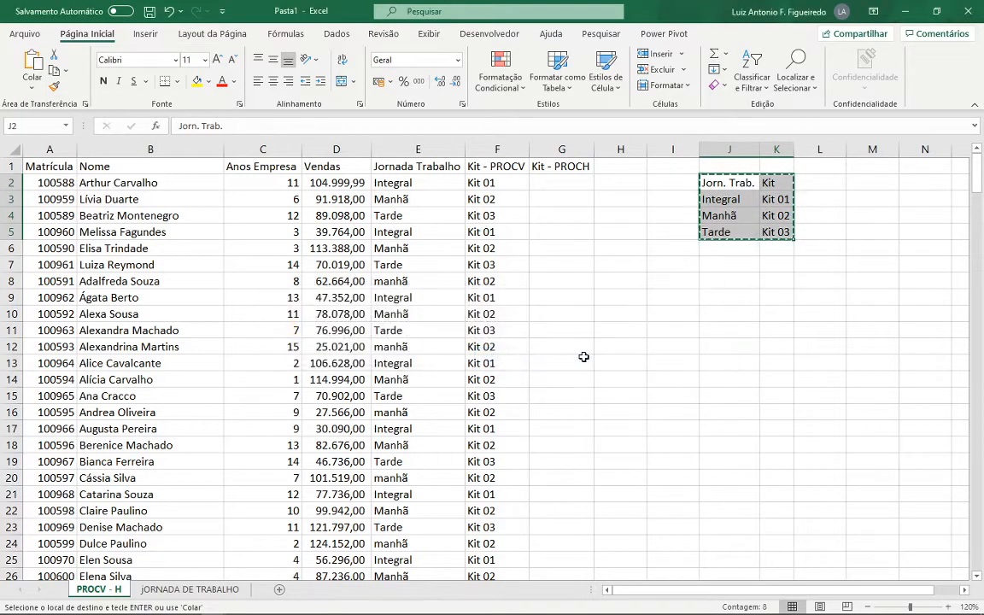
# - Copy the kit table in J2:K5 and paste it transposed at J8
pyautogui.click(732, 286)
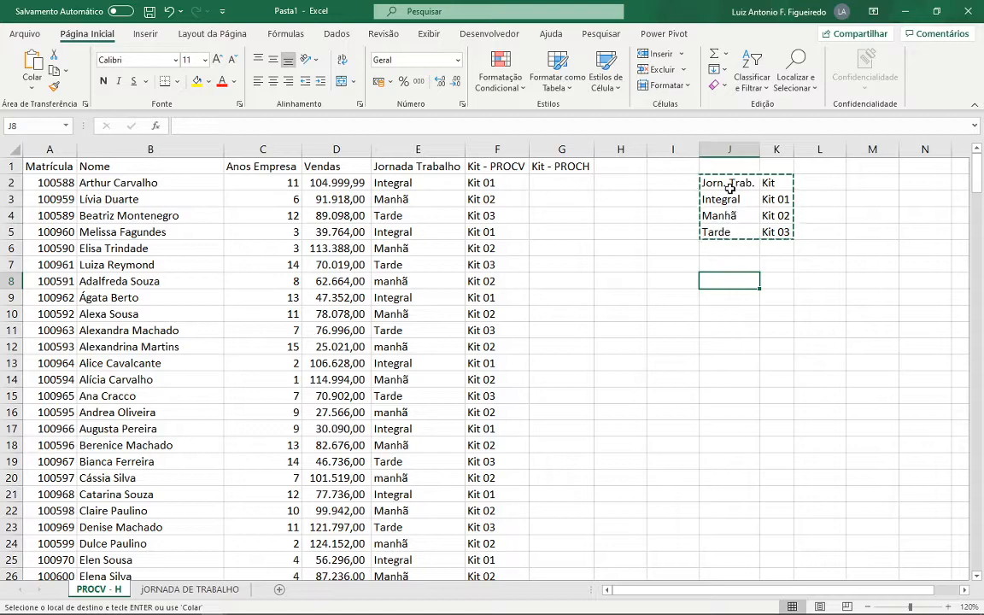
pyautogui.write("'")
pyautogui.press('Escape')
pyautogui.moveTo(724, 184); pyautogui.dragTo(772, 227)
pyautogui.hotkey('ctrl', 'c')
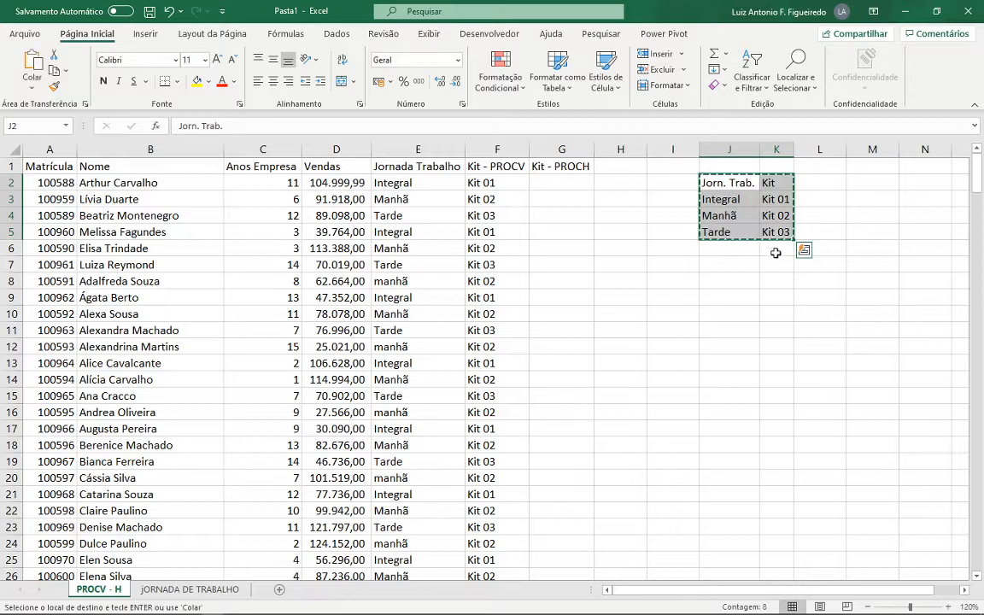
pyautogui.click(735, 281)
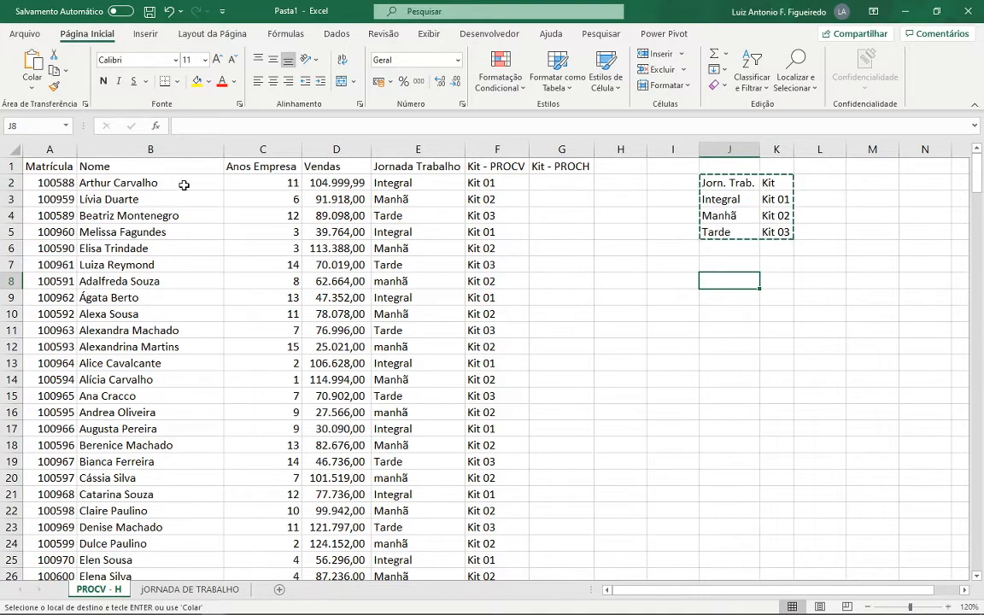
pyautogui.click(31, 91)
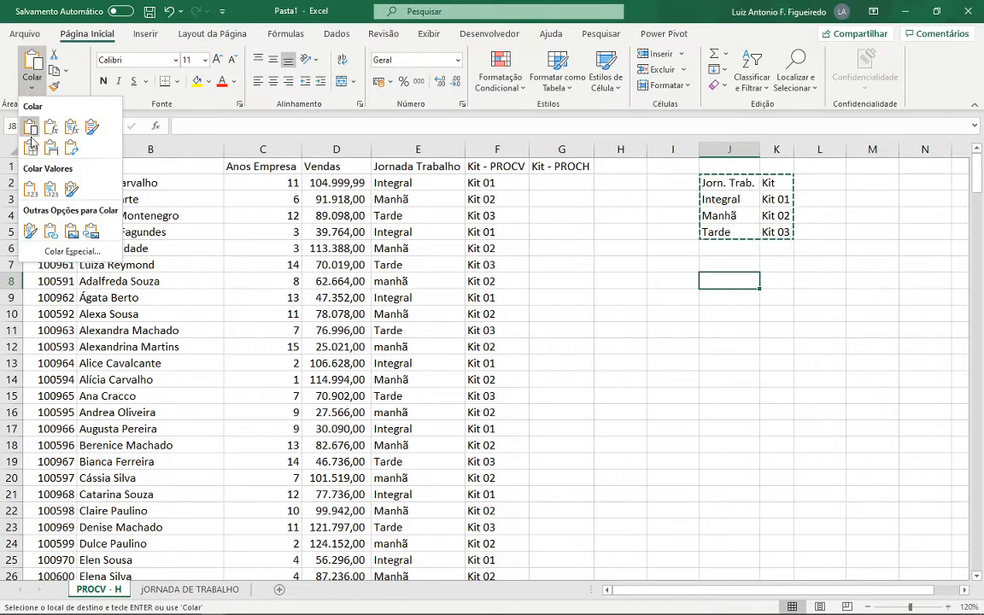
pyautogui.click(72, 150)
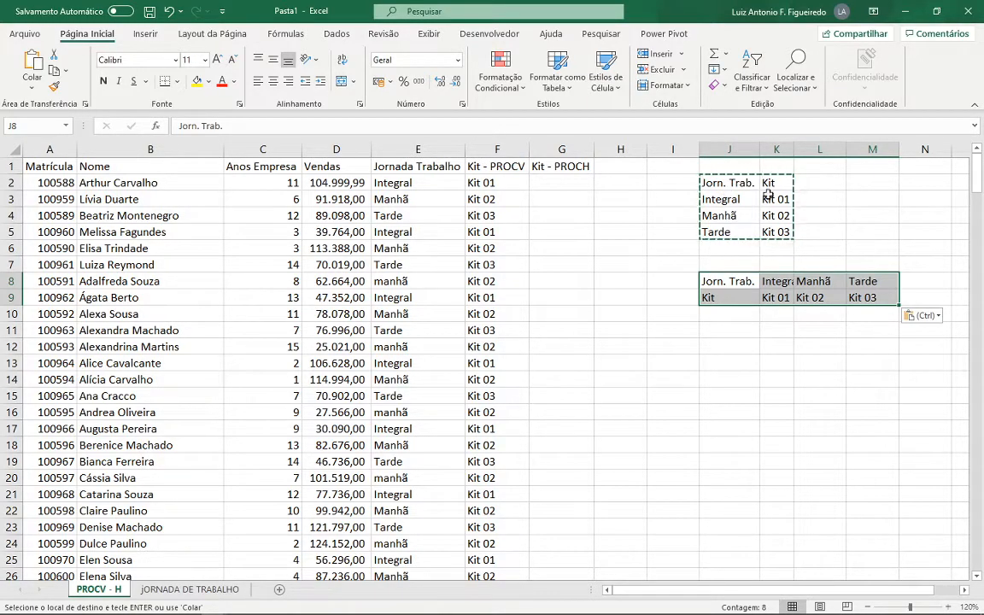
pyautogui.click(743, 277)
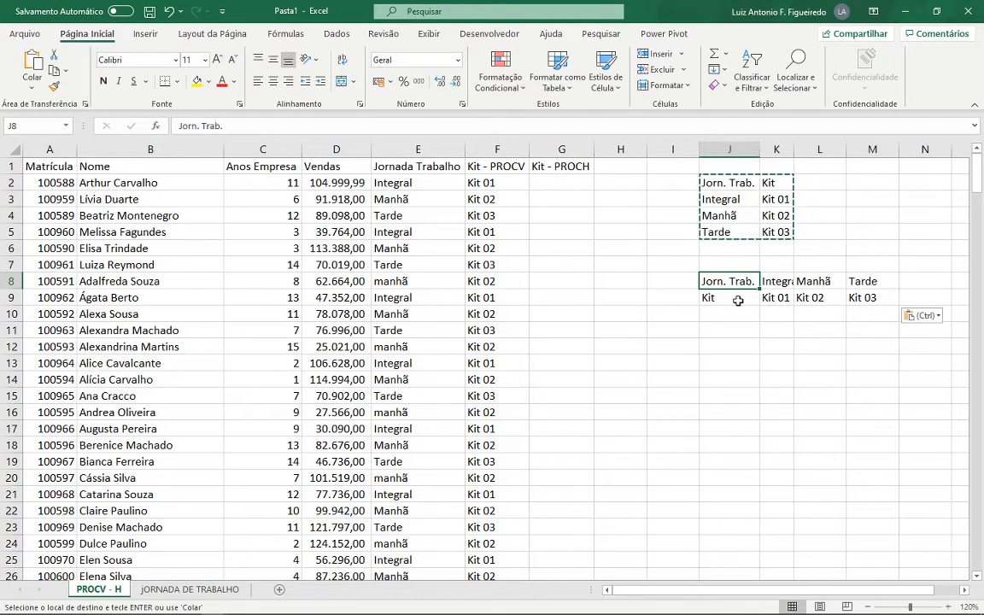
# - Autofit the widths of columns J to M to their contents
pyautogui.moveTo(713, 151); pyautogui.dragTo(808, 228)
pyautogui.moveTo(742, 151); pyautogui.dragTo(856, 153)
pyautogui.doubleClick(857, 154)
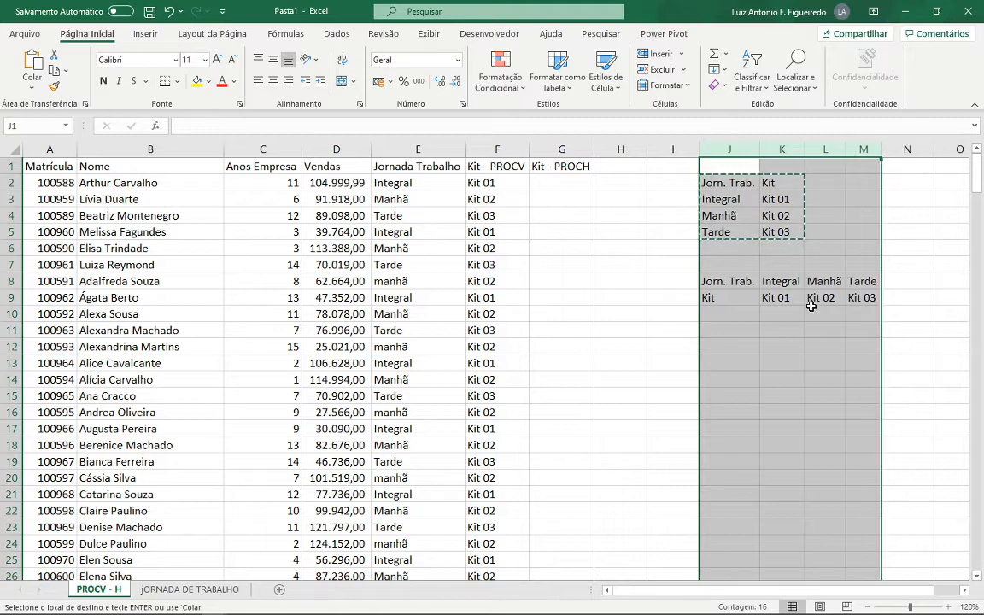
pyautogui.click(728, 297)
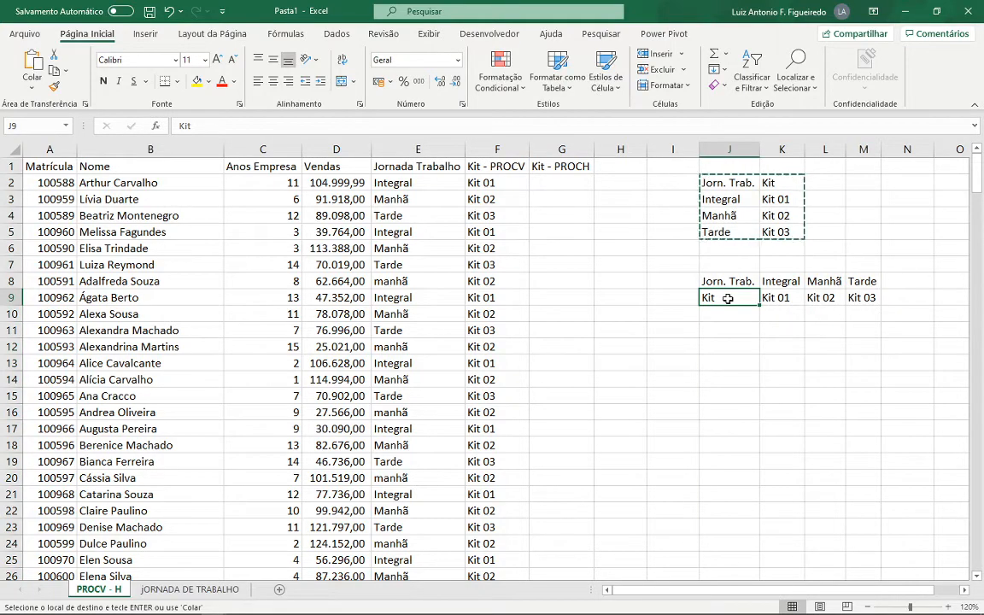
# - Undo the column autofit and the transposed paste of the kit table
pyautogui.hotkey('ctrl', 'z')
pyautogui.hotkey('ctrl', 'z')
pyautogui.hotkey('ctrl', 'z')
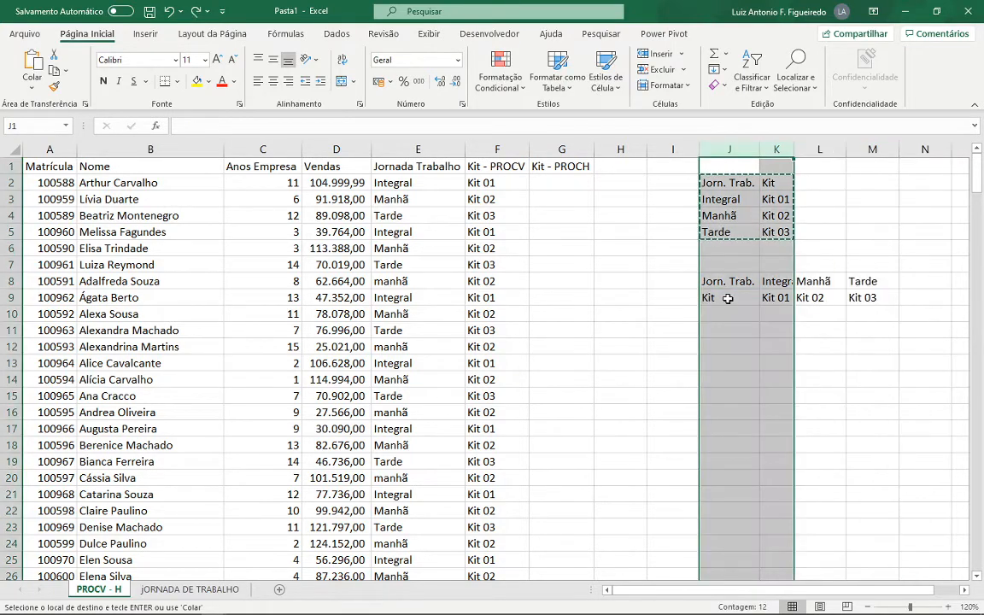
# - Paste the kit table from J2:K5 again as a transposed copy starting at J8
pyautogui.moveTo(713, 181); pyautogui.dragTo(776, 231)
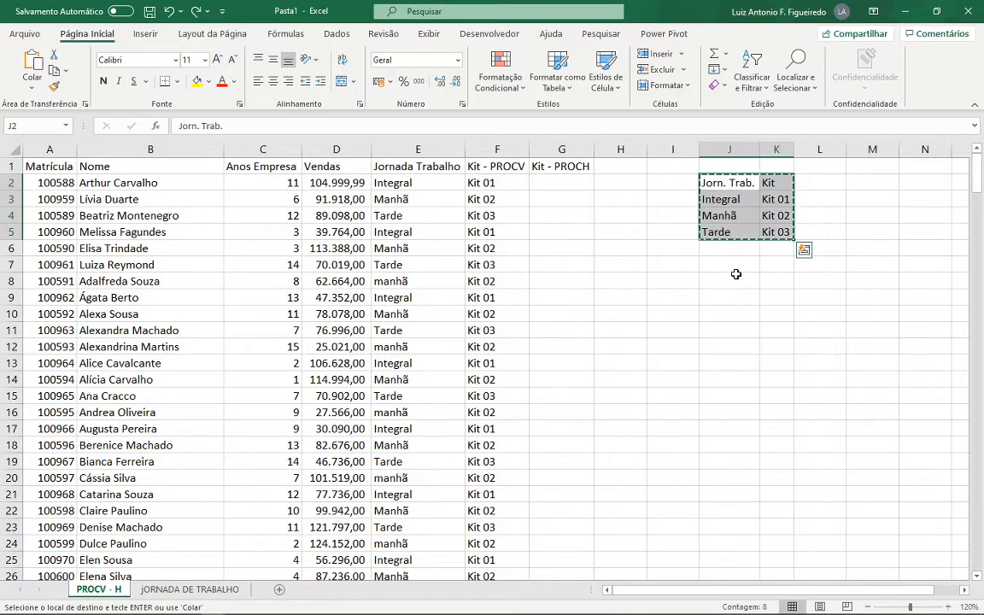
pyautogui.click(730, 277)
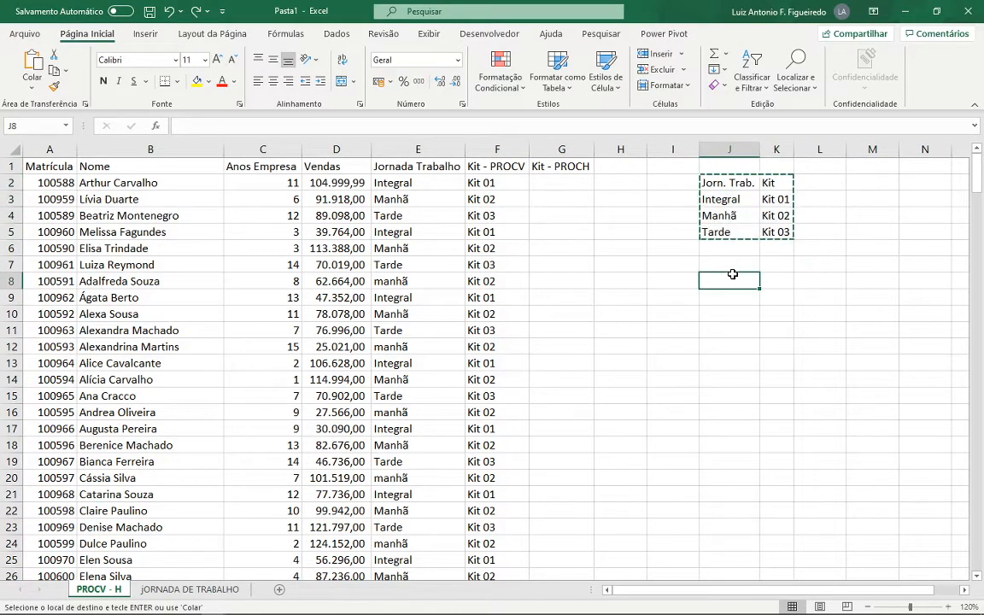
pyautogui.click(32, 86)
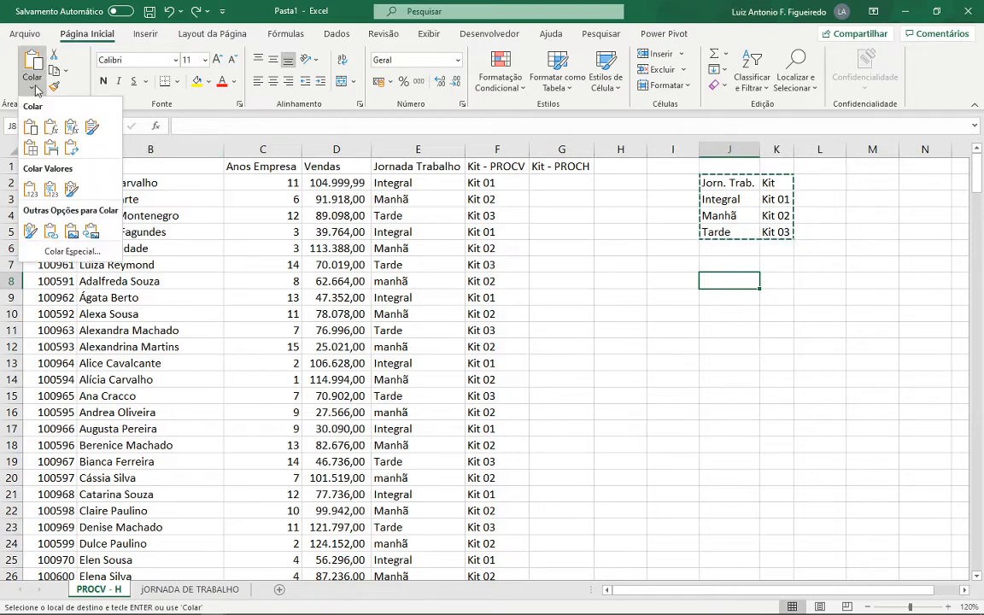
pyautogui.click(69, 149)
# - Autofit columns J to M, clear the copy marquee, and compare the headers in J2:K2 with those in J8:J9
pyautogui.moveTo(718, 149); pyautogui.dragTo(900, 149)
pyautogui.doubleClick(900, 149)
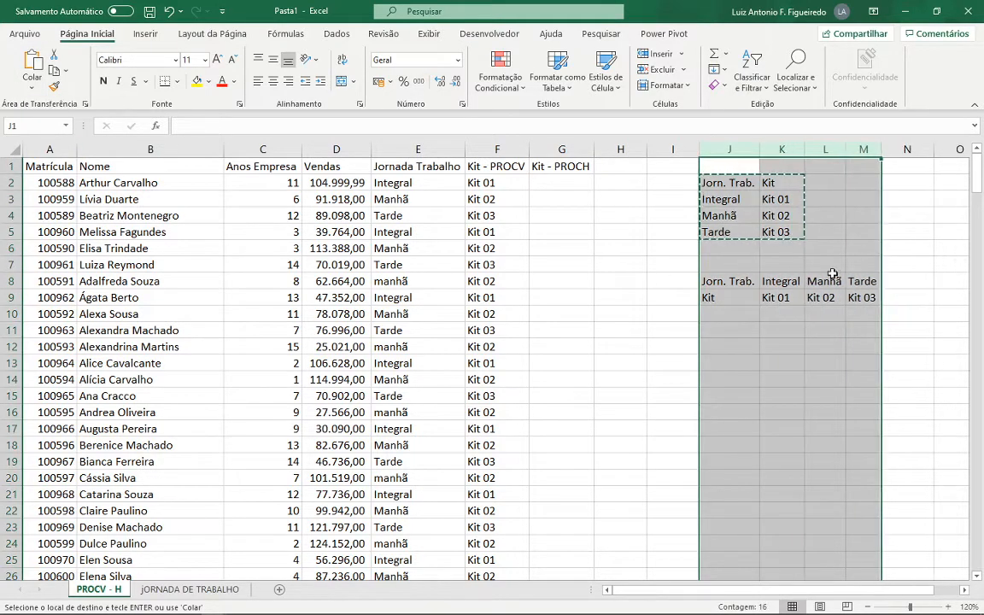
pyautogui.click(729, 281)
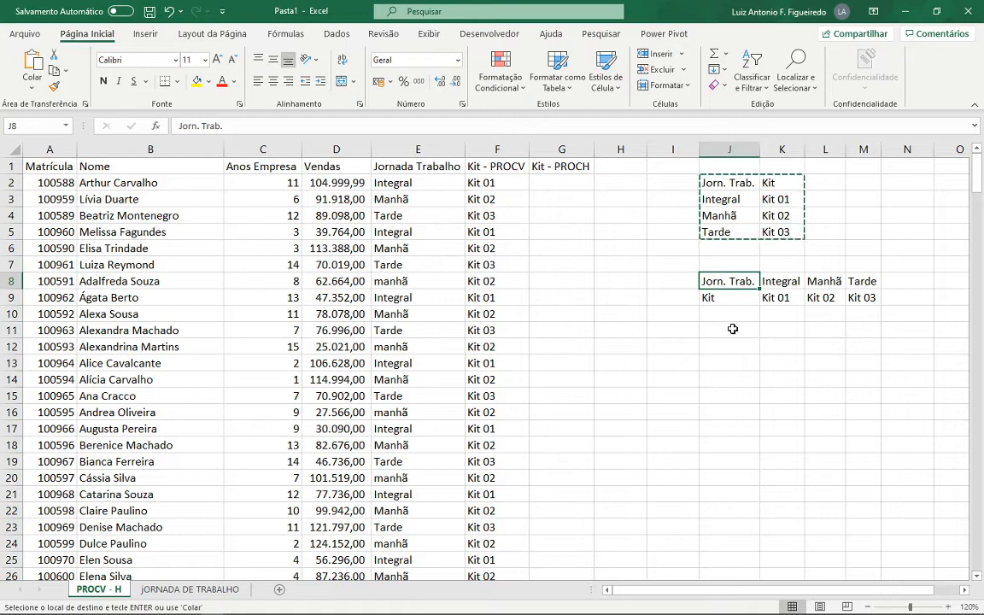
pyautogui.press('Escape')
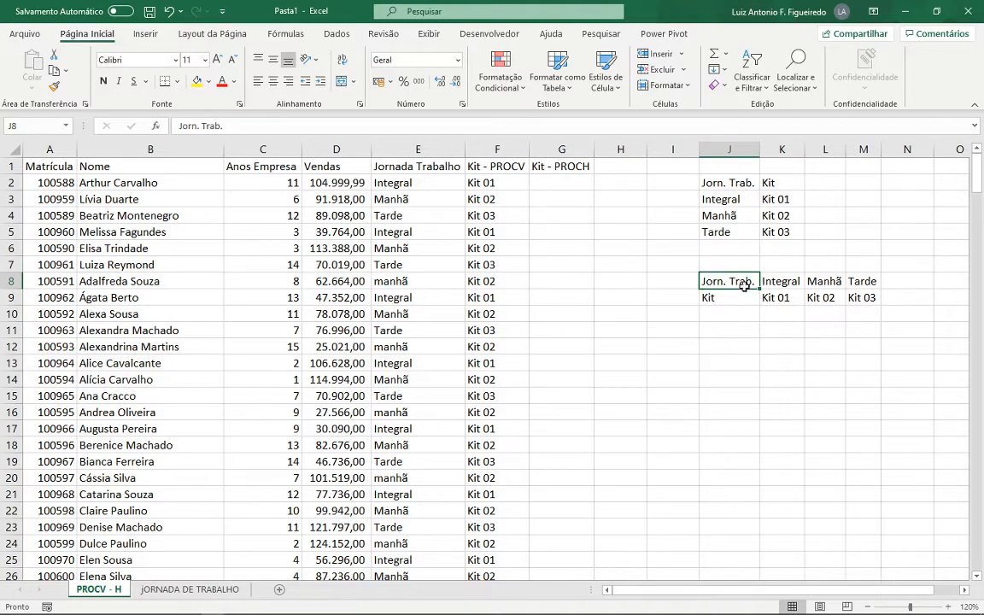
pyautogui.moveTo(726, 182); pyautogui.dragTo(771, 184)
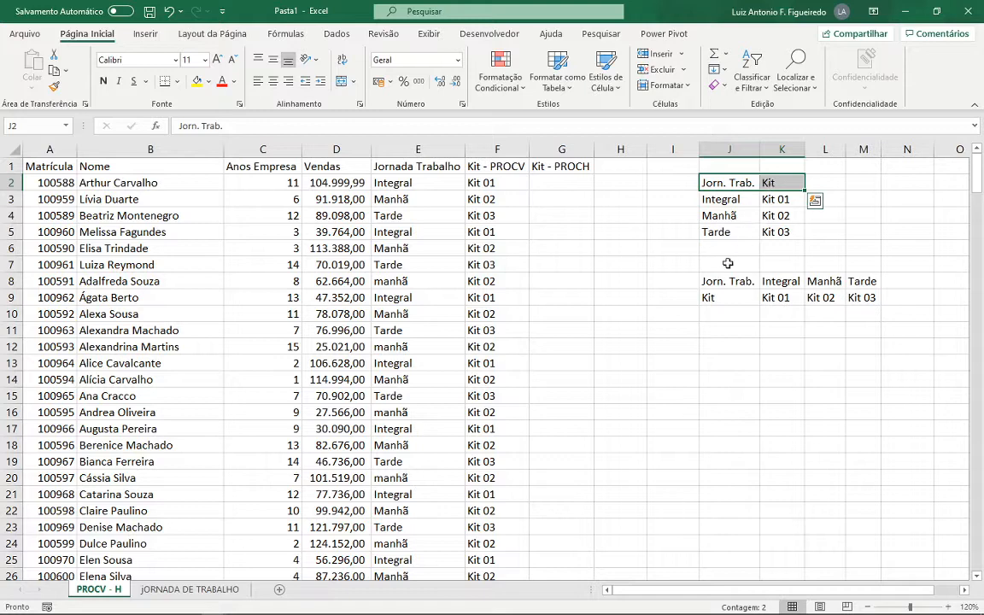
pyautogui.moveTo(709, 281); pyautogui.dragTo(712, 297)
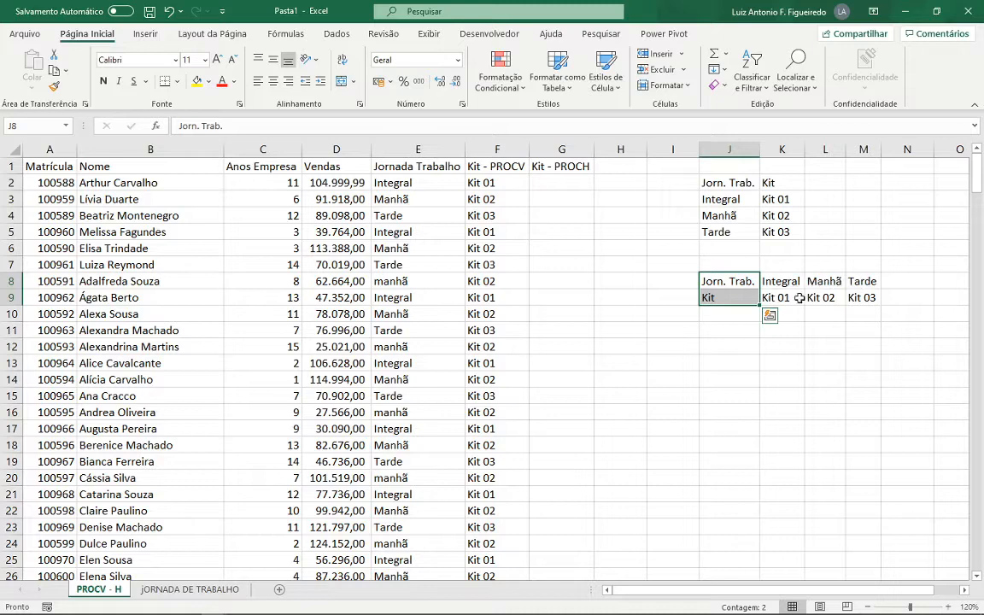
# - Start a PROCH formula in G2 with E2 as the lookup value
pyautogui.click(555, 186)
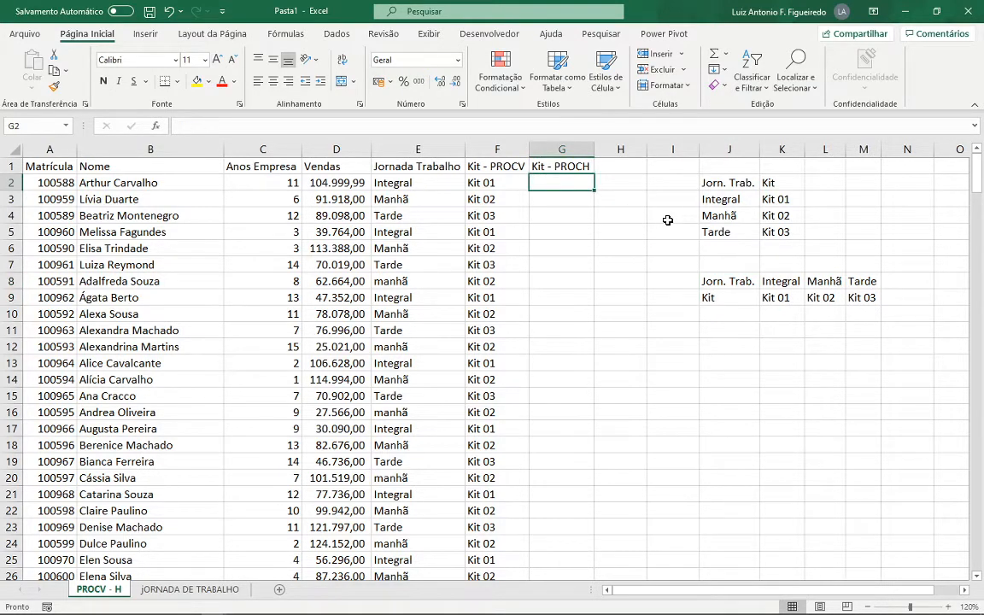
pyautogui.write('=PROC')
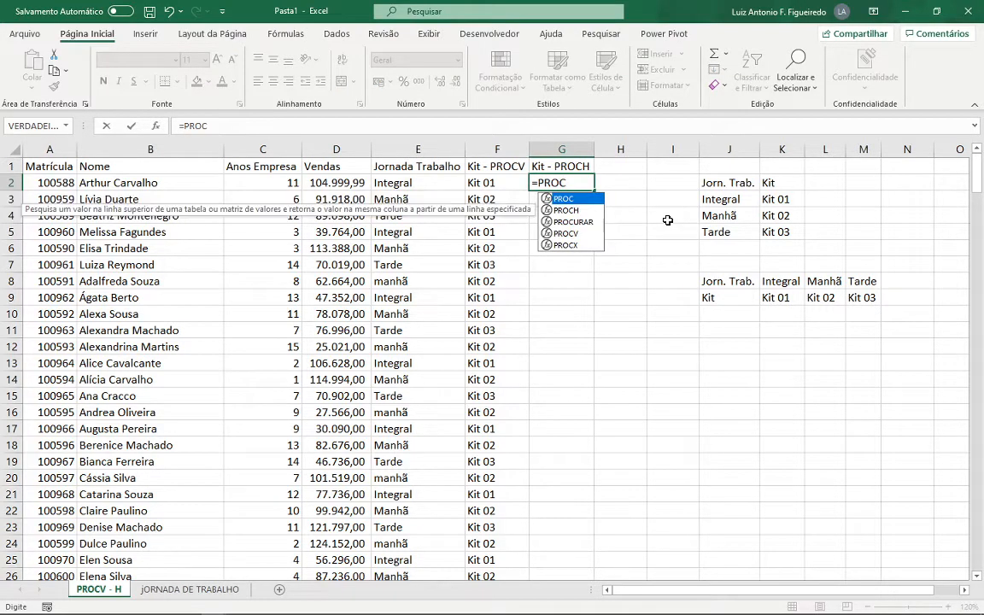
pyautogui.press('Tab')
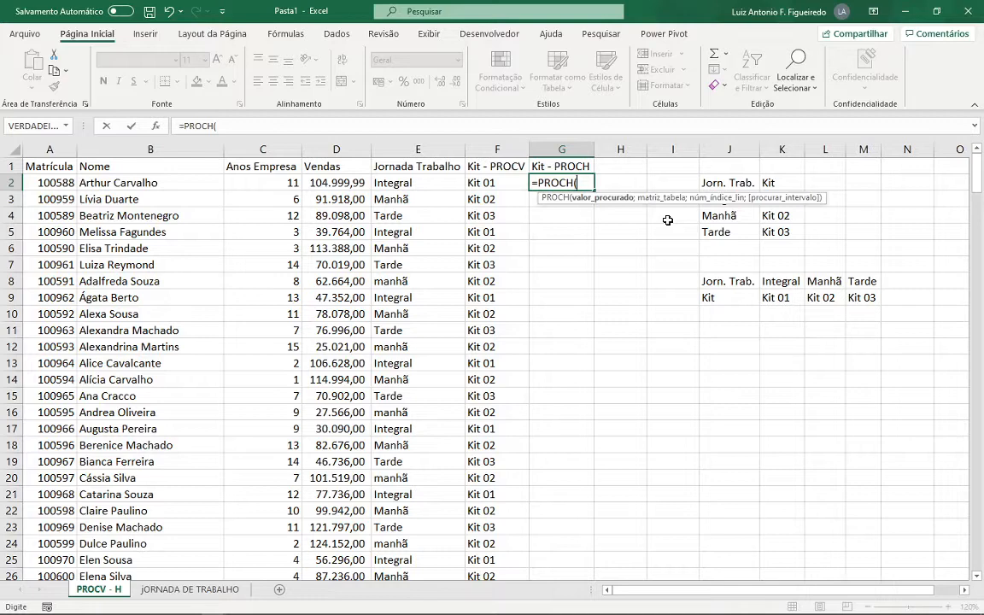
pyautogui.click(408, 183)
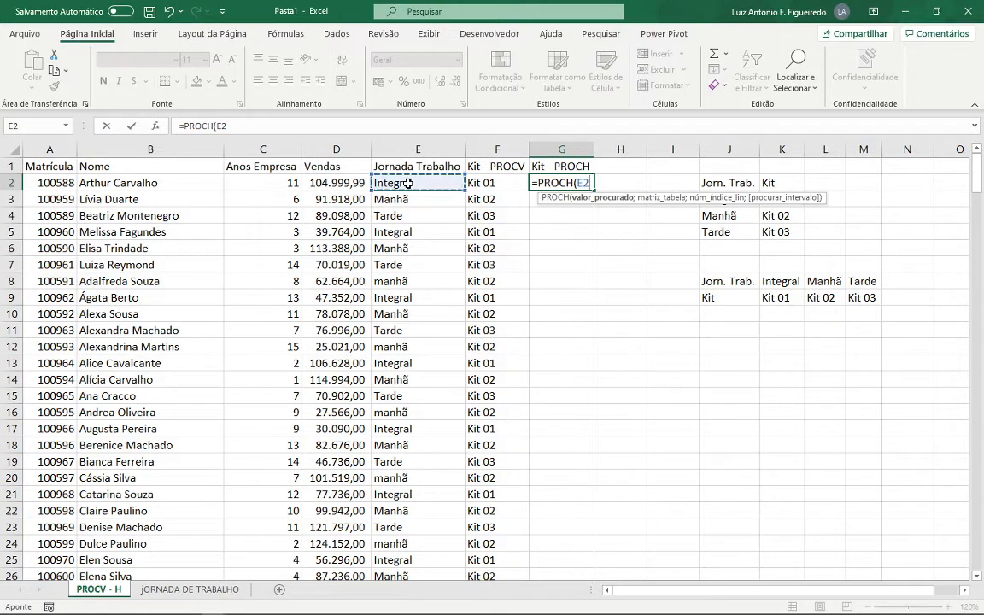
pyautogui.write(';')
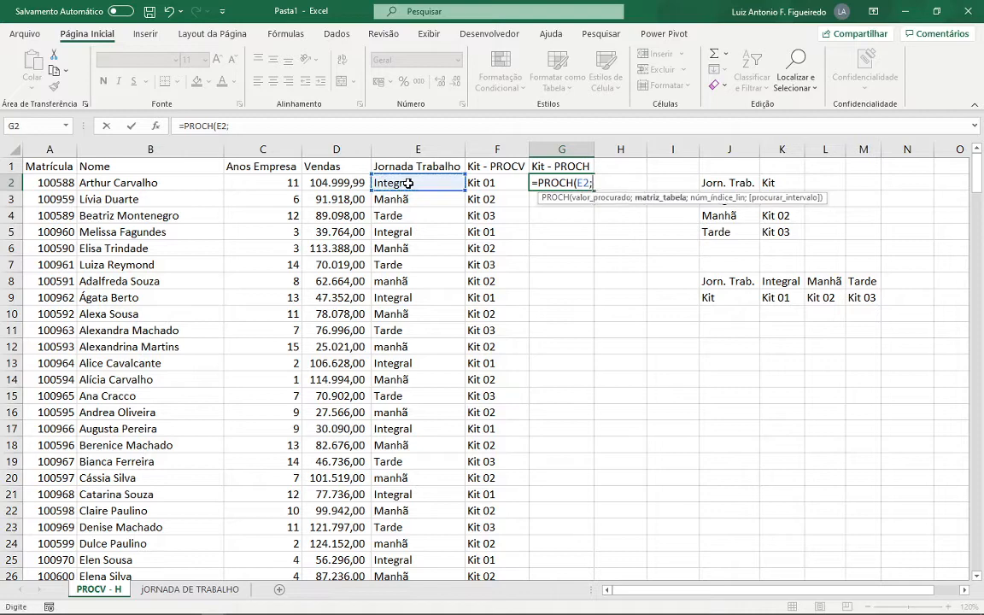
# - Use the transposed kit table as the formula's table array, locked as $J$8:$M$9
pyautogui.click(731, 285)
pyautogui.moveTo(733, 291); pyautogui.dragTo(850, 299)
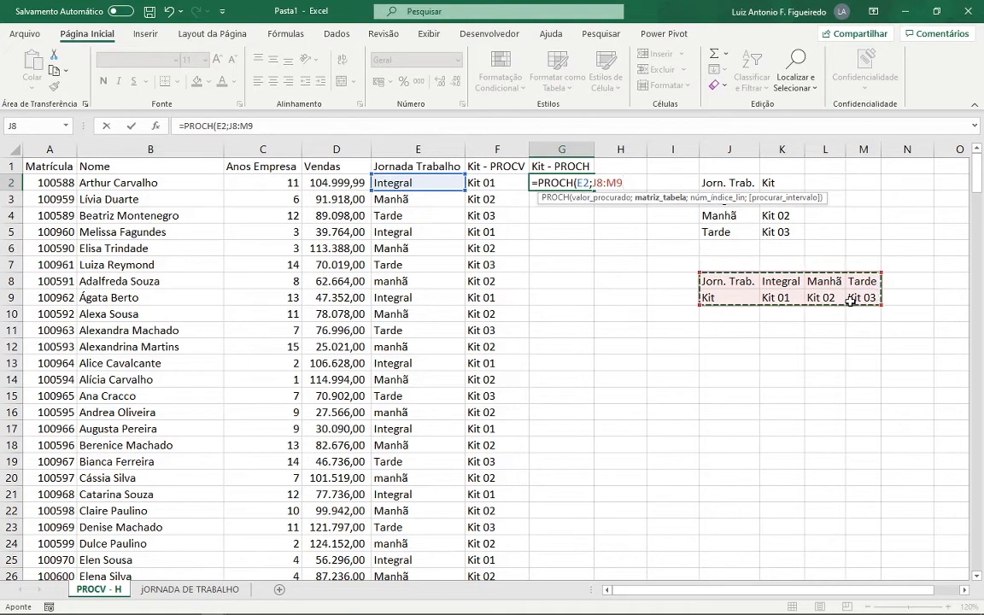
pyautogui.write(';')
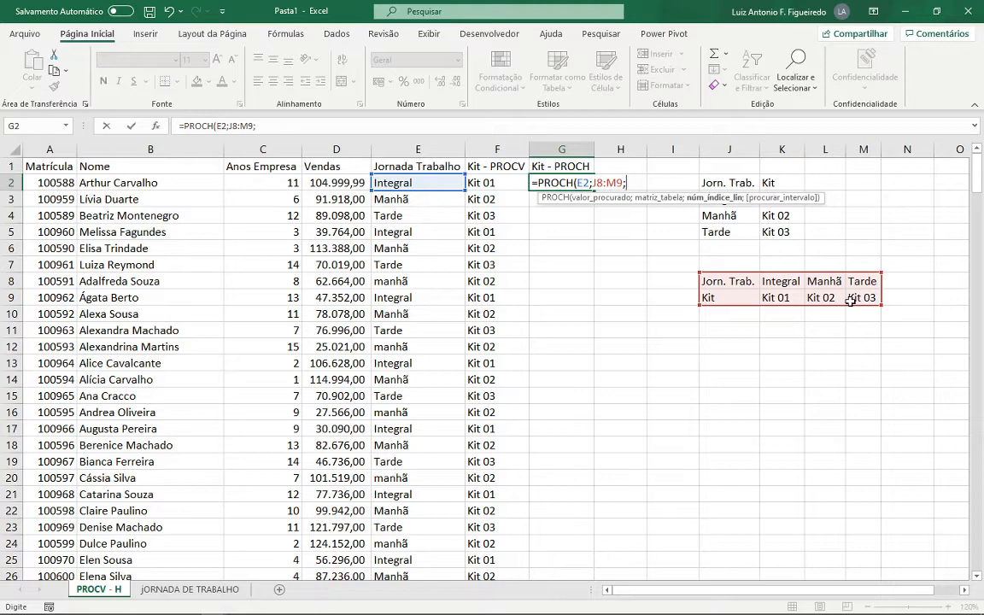
pyautogui.doubleClick(602, 182)
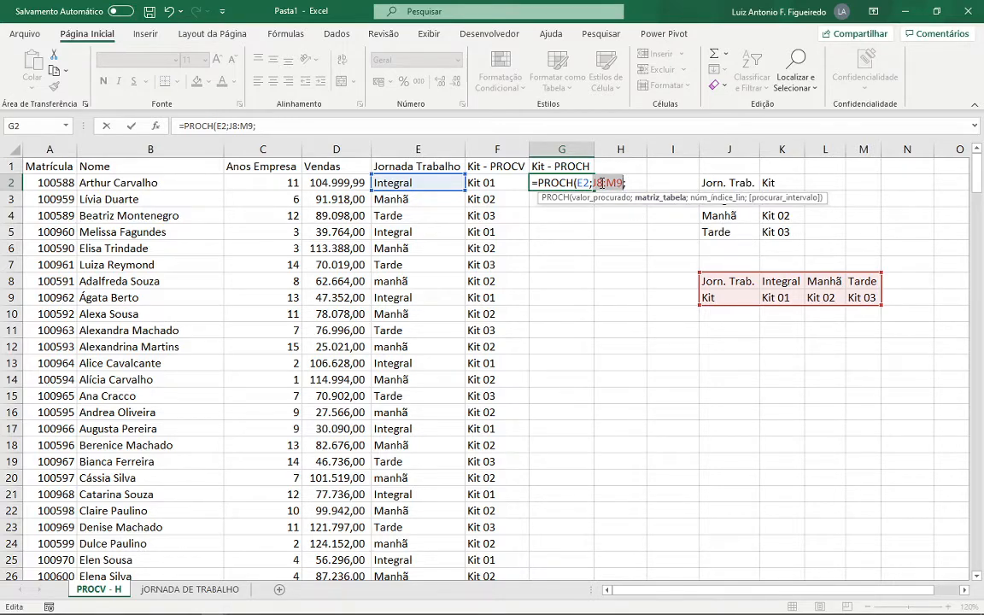
pyautogui.press('F4')
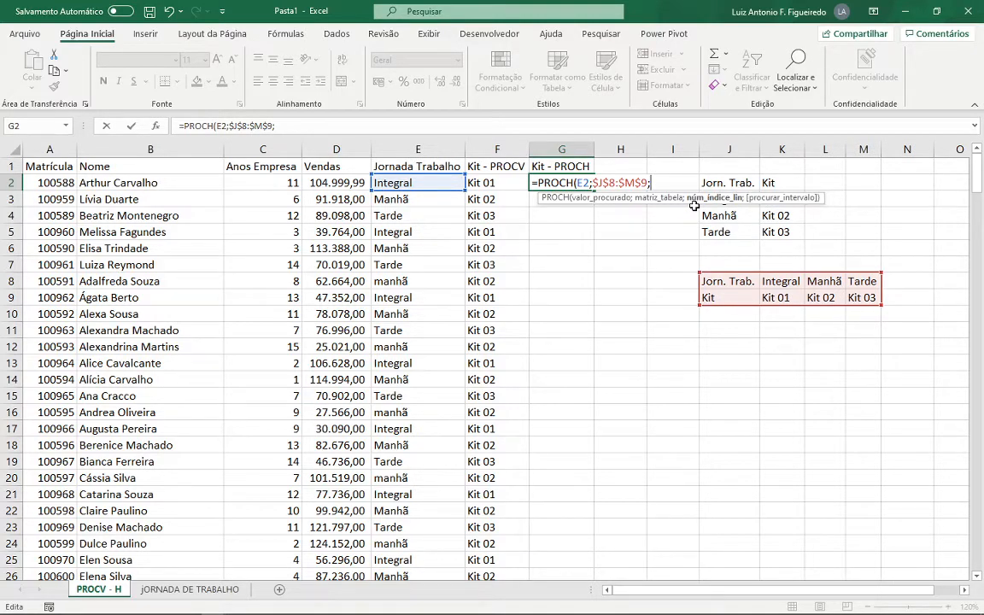
# - Complete the G2 formula with row index 2 and 0 for exact match, and fill it down the Kit - PROCH column
pyautogui.write('2;')
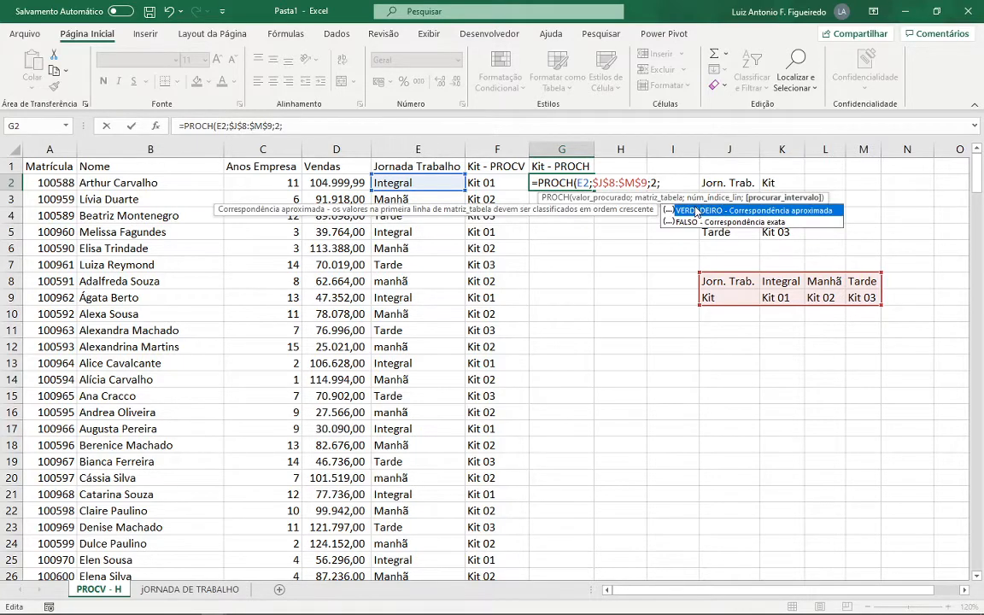
pyautogui.write('0)')
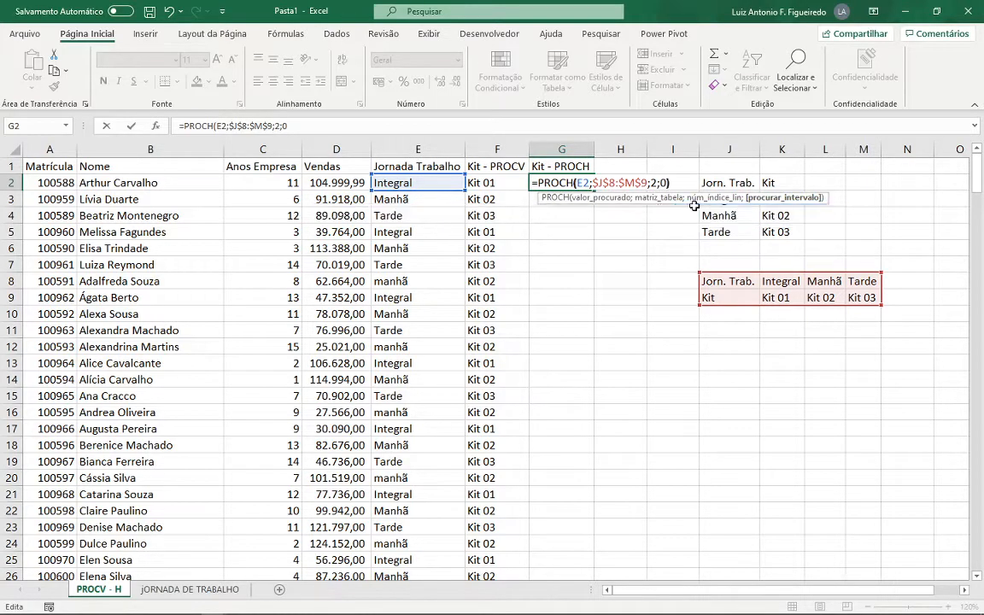
pyautogui.press('Return')
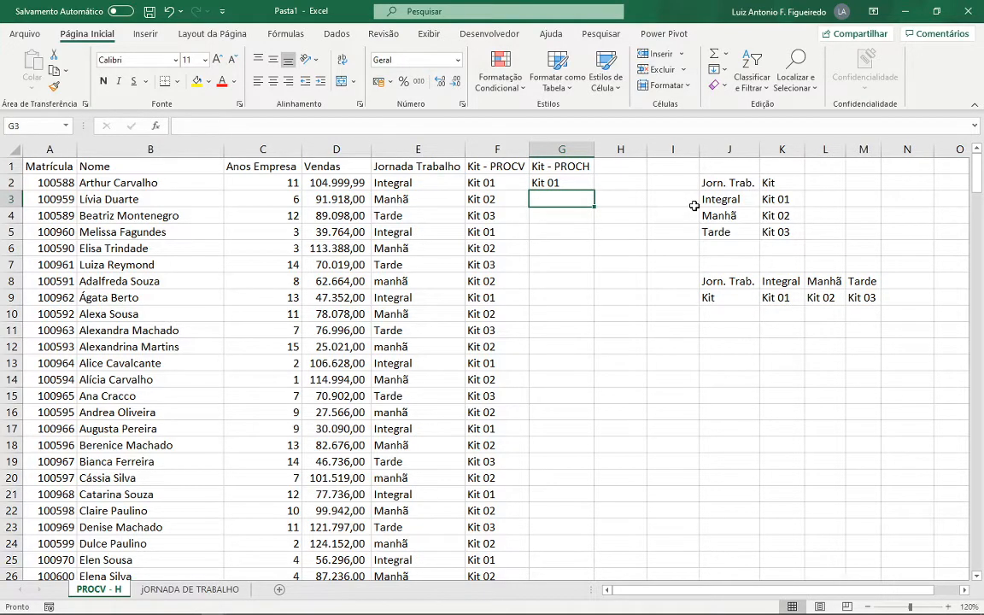
pyautogui.click(538, 181)
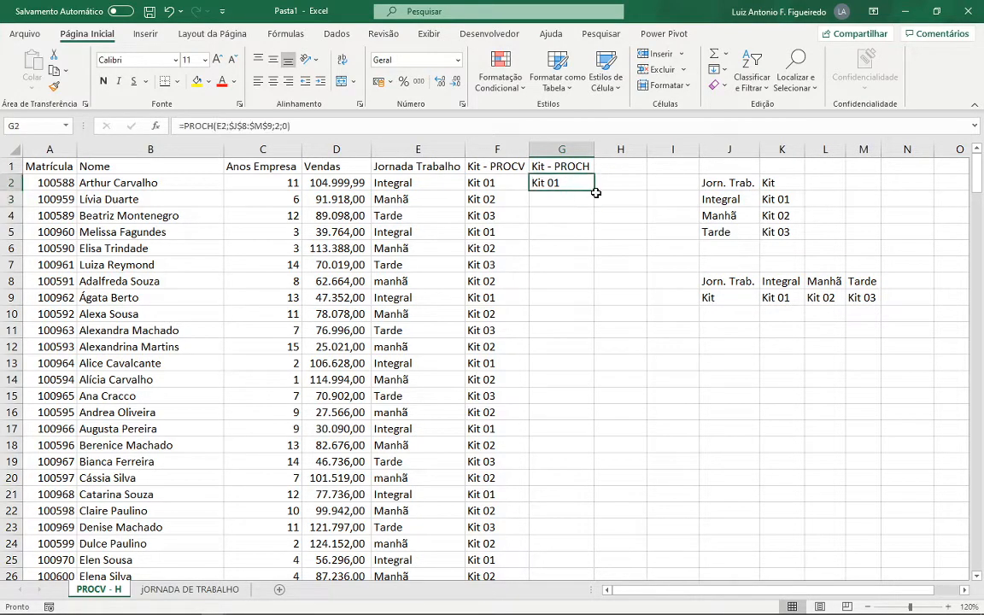
pyautogui.doubleClick(595, 193)
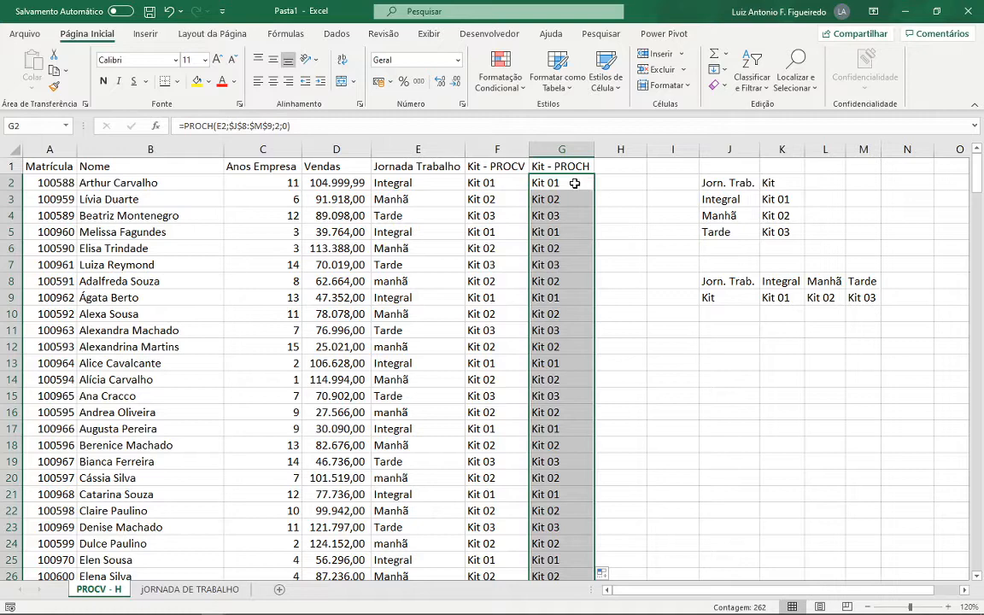
# - Review each argument of the PROCH formula in G2: lookup value, table array, row index and match type
pyautogui.click(575, 183)
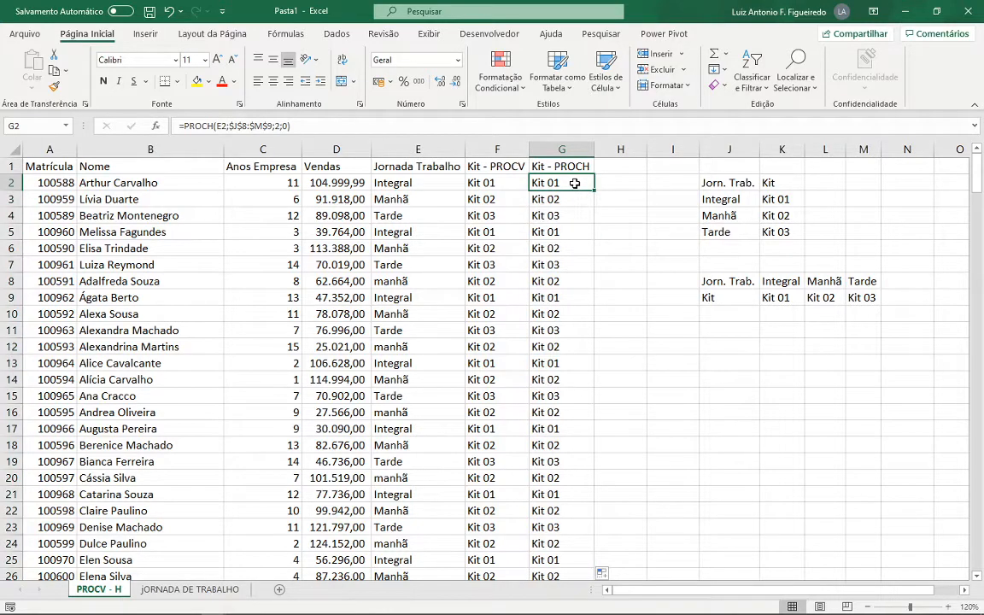
pyautogui.doubleClick(575, 182)
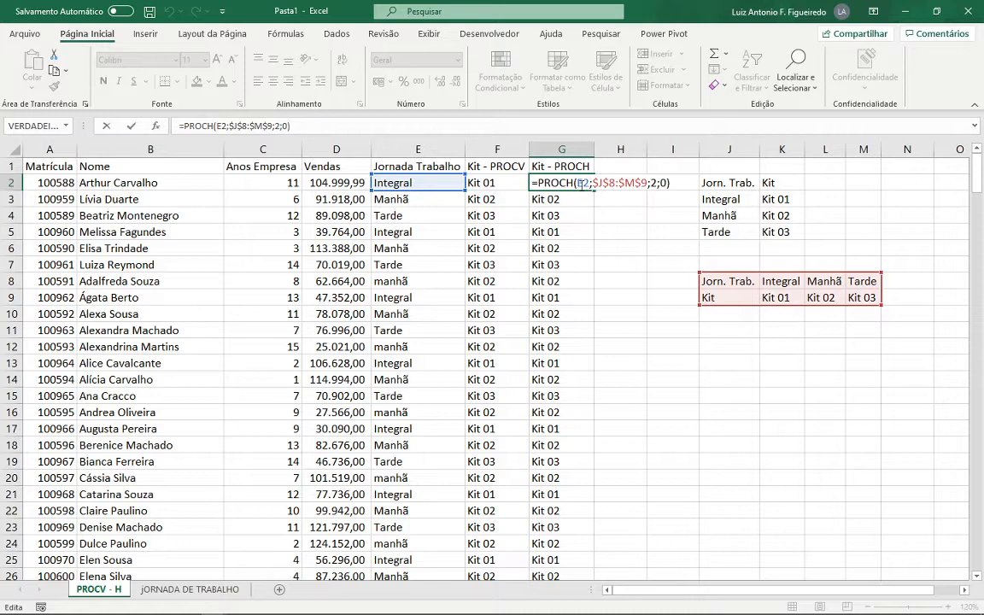
pyautogui.click(581, 184)
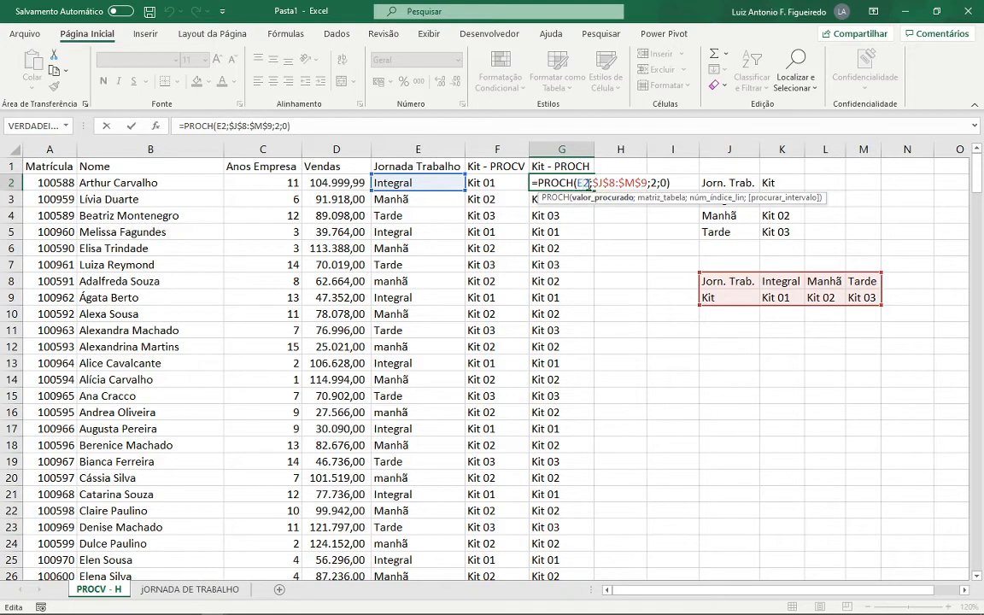
pyautogui.click(595, 183)
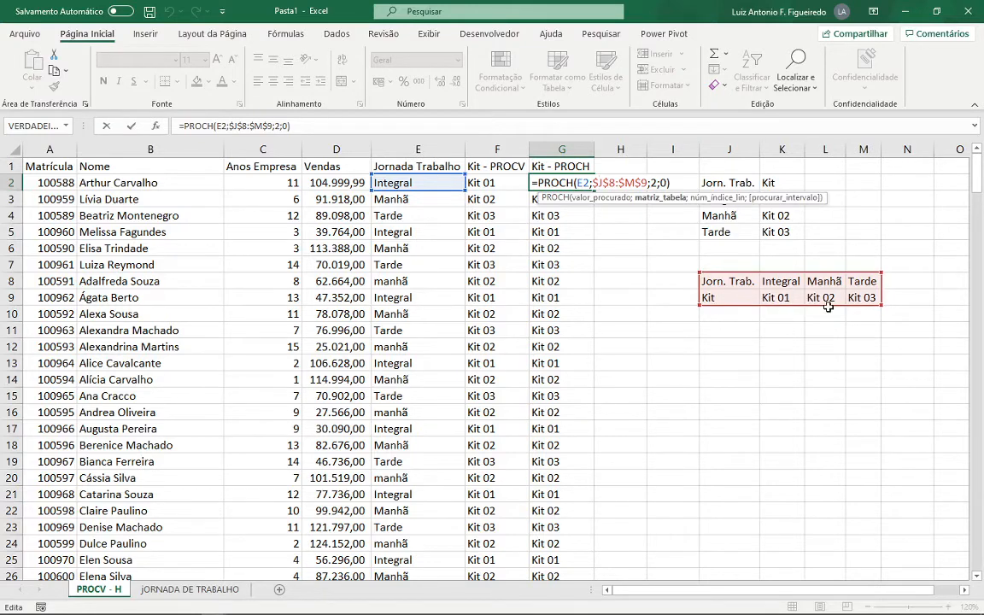
pyautogui.click(655, 183)
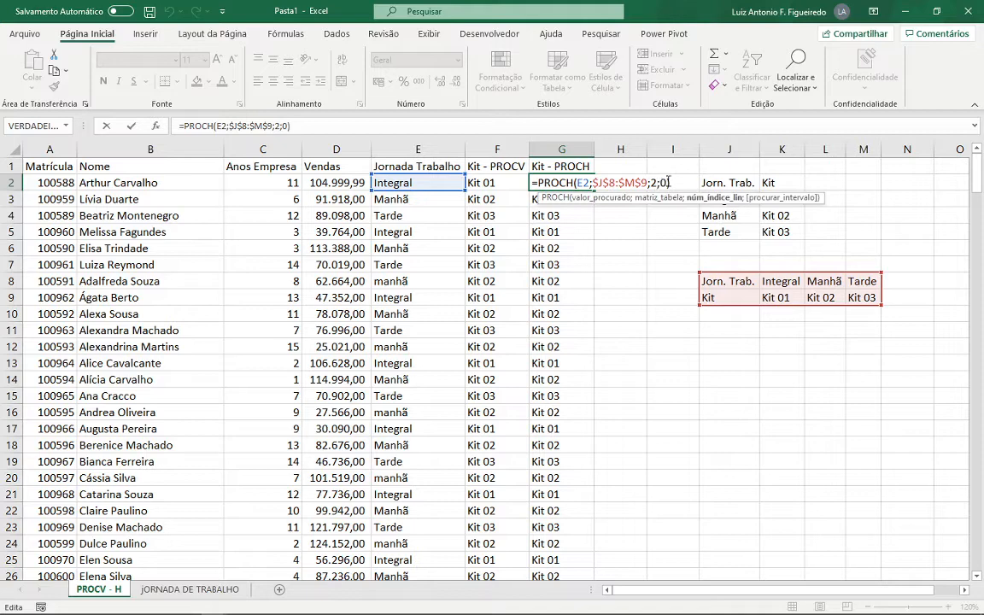
pyautogui.click(667, 183)
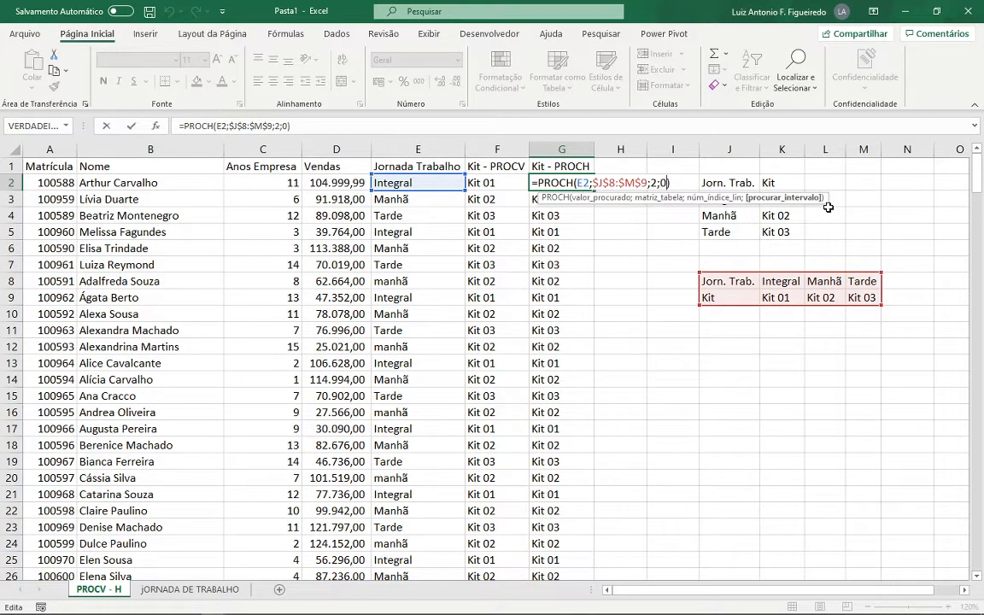
pyautogui.press('Return')
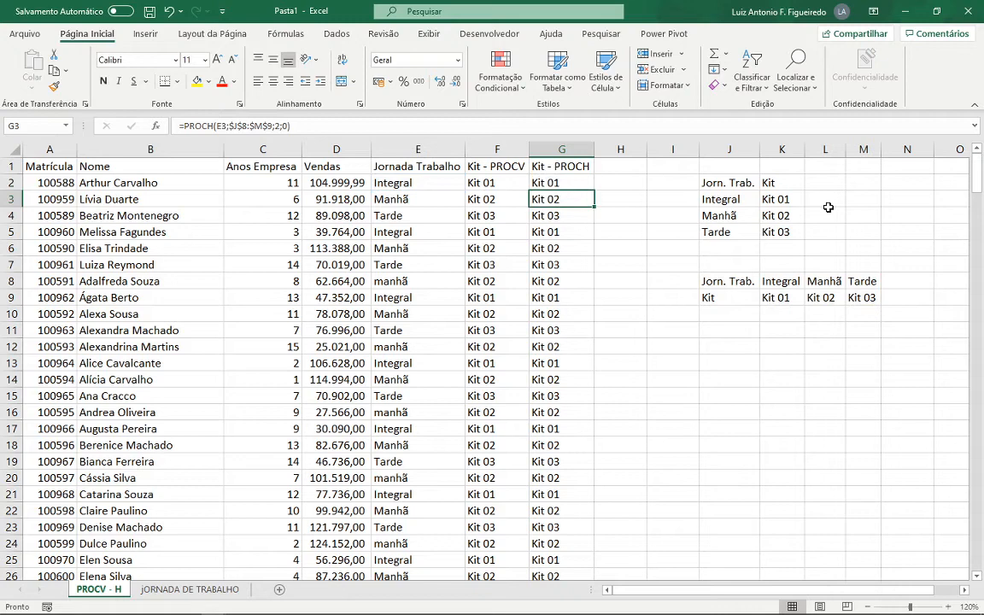
# - Enter the formula =F2=G2 in H2 to compare the Kit - PROCV and Kit - PROCH results
pyautogui.click(623, 180)
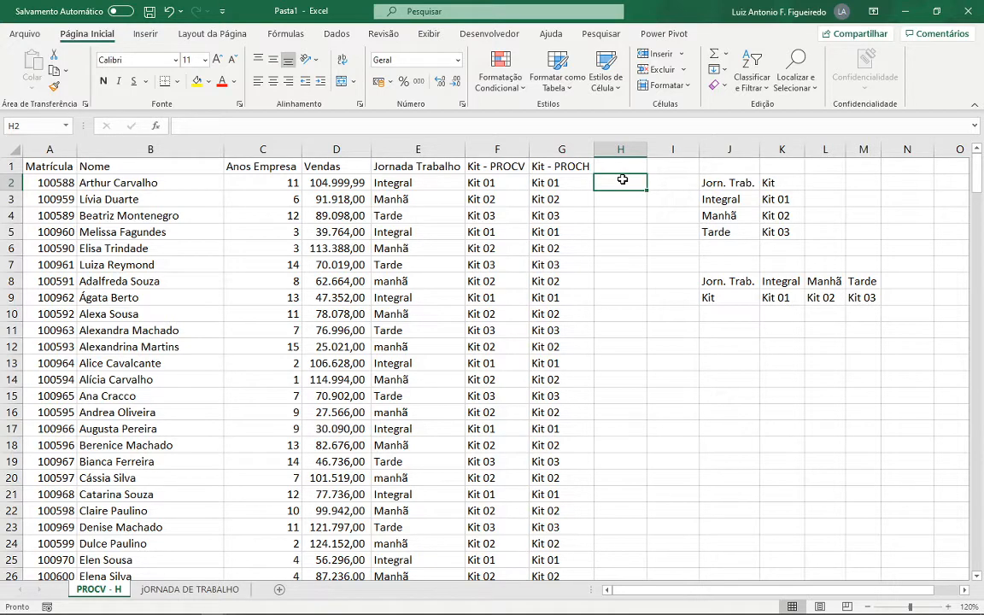
pyautogui.write('=')
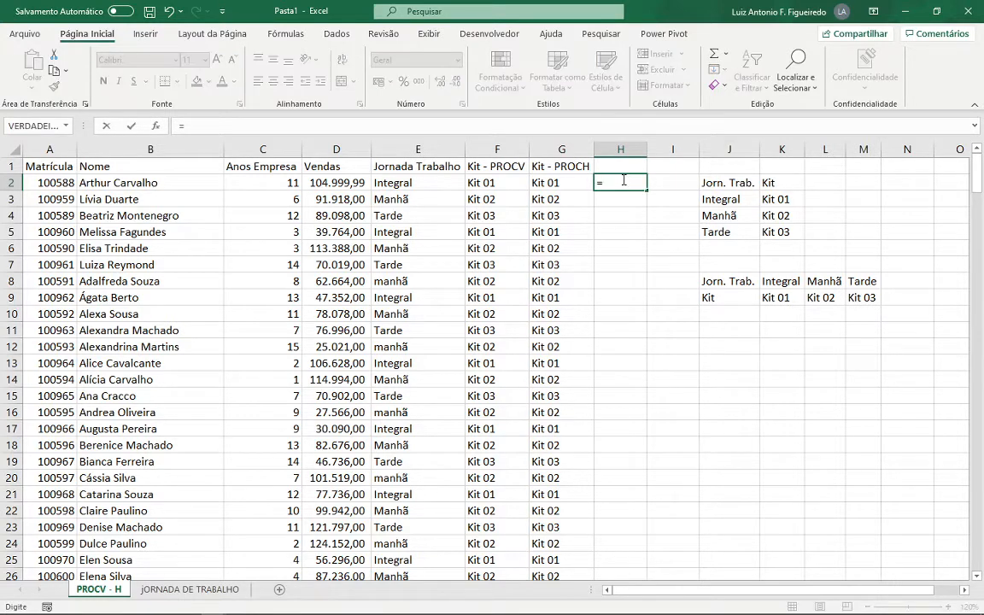
pyautogui.press('Left')
pyautogui.press('Left')
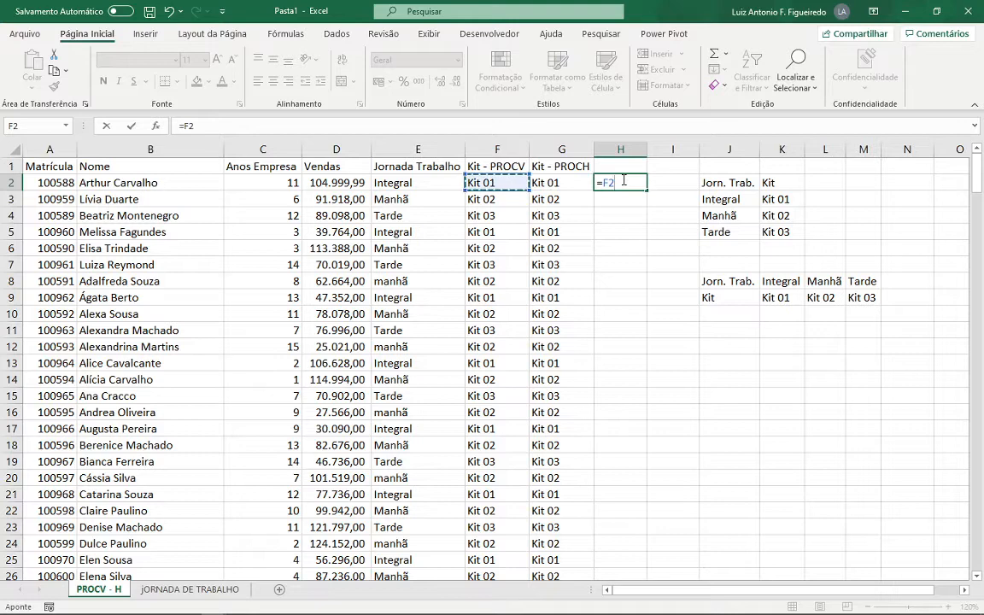
pyautogui.write('=')
pyautogui.press('Left')
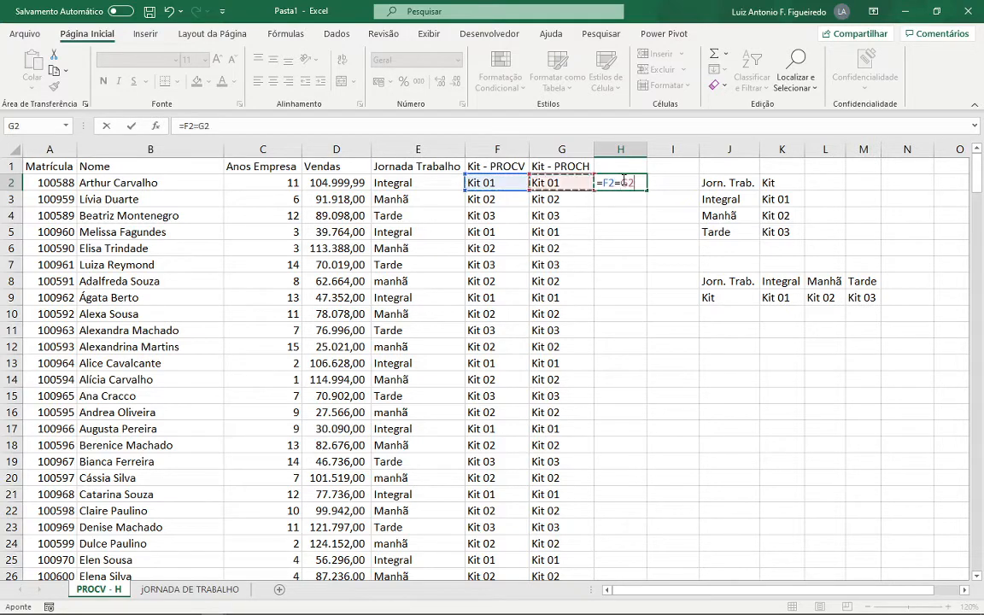
pyautogui.press('Return')
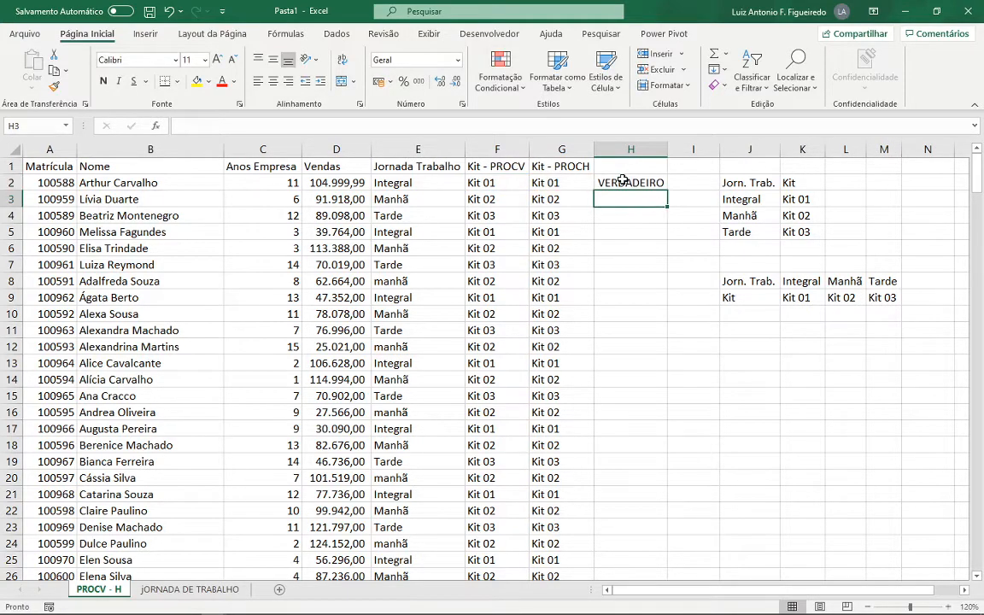
# - Fill the H2 comparison down column H and check the results through the last data row
pyautogui.click(623, 180)
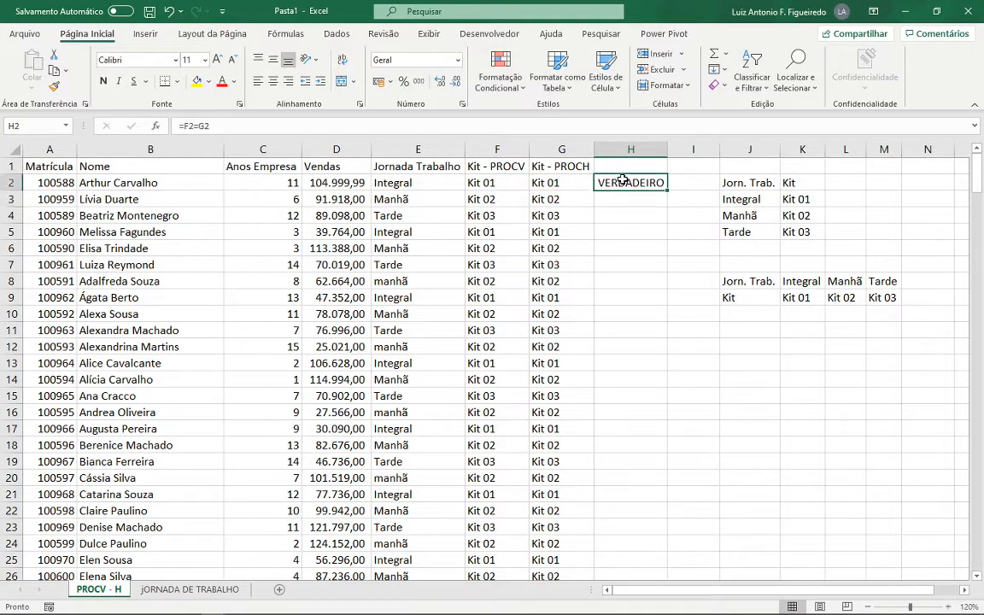
pyautogui.doubleClick(667, 192)
pyautogui.scroll(-10, 654, 272)
pyautogui.scroll(-20, 655, 272)
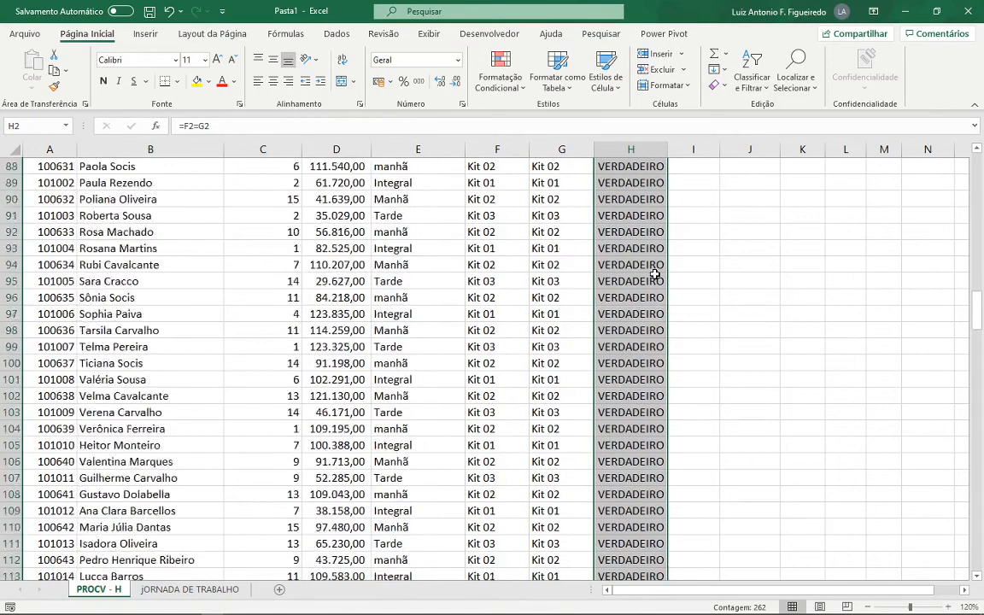
pyautogui.scroll(-20, 654, 274)
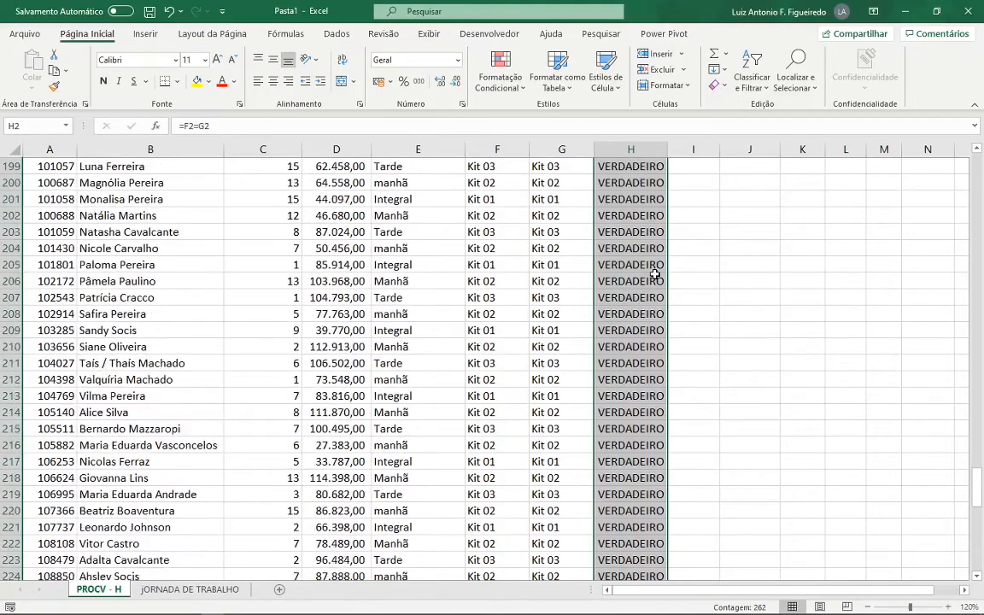
pyautogui.scroll(-5, 655, 273)
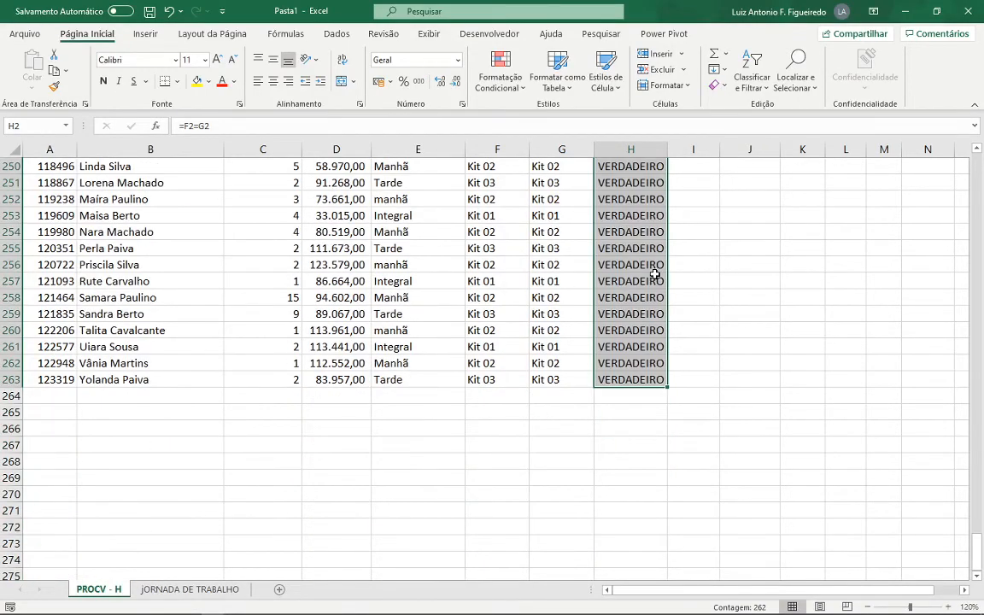
pyautogui.hotkey('ctrl', 'Home')
# - Review the comparison formula in H2 and clear the contents of the whole column H
pyautogui.click(621, 180)
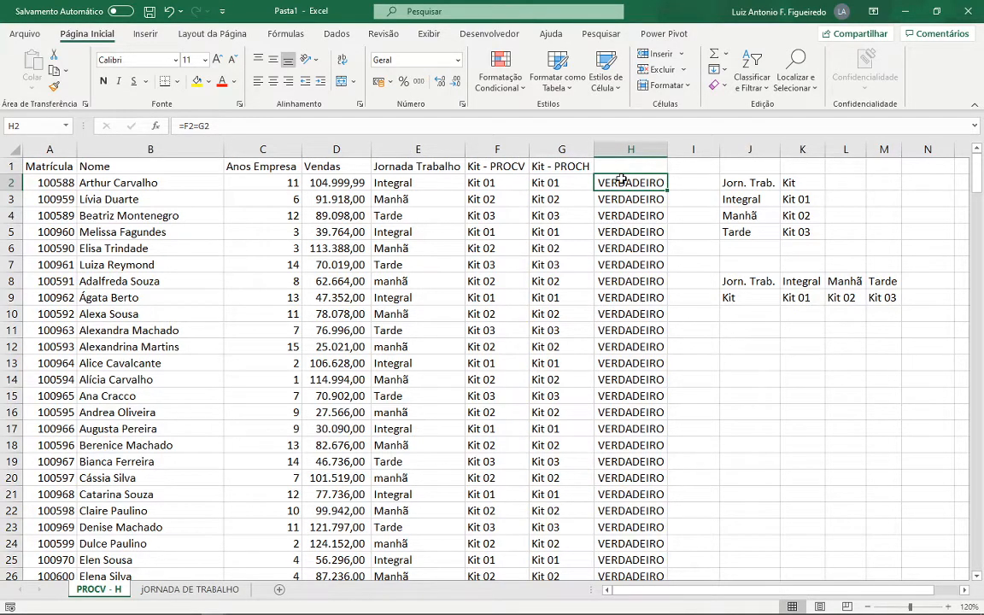
pyautogui.doubleClick(621, 180)
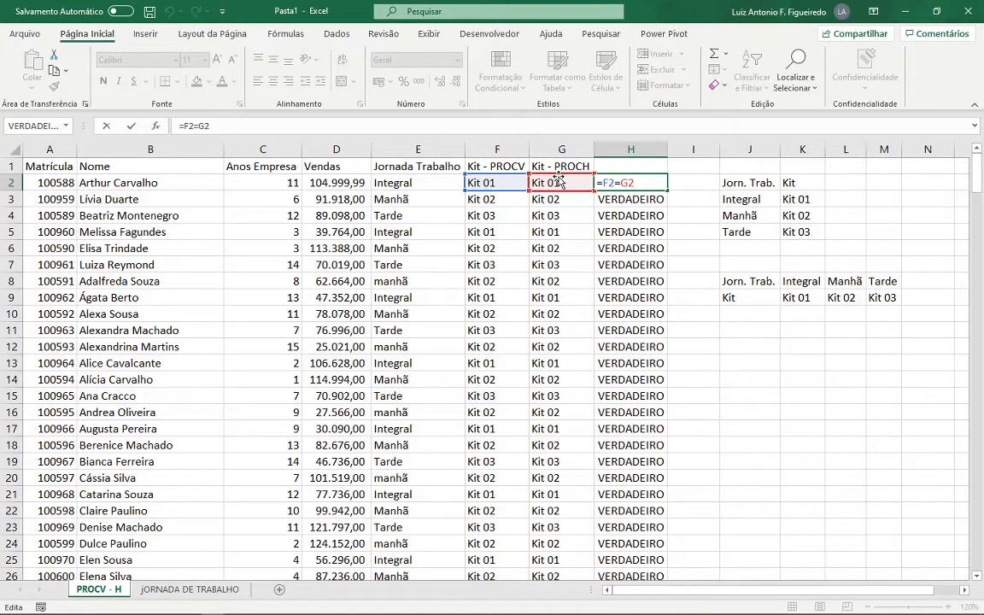
pyautogui.hotkey('ctrl', 'Return')
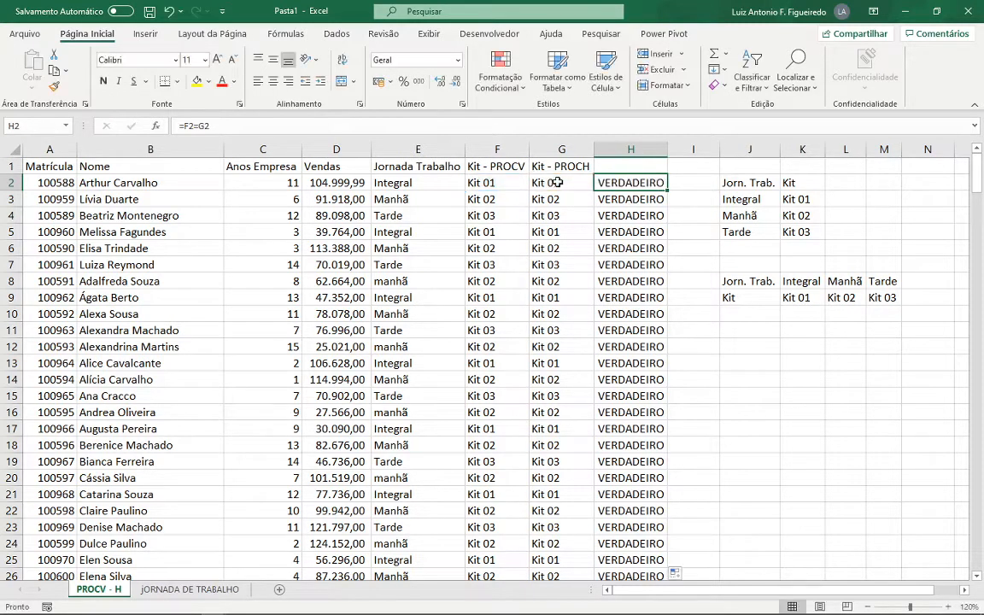
pyautogui.click(631, 149)
pyautogui.press('Delete')
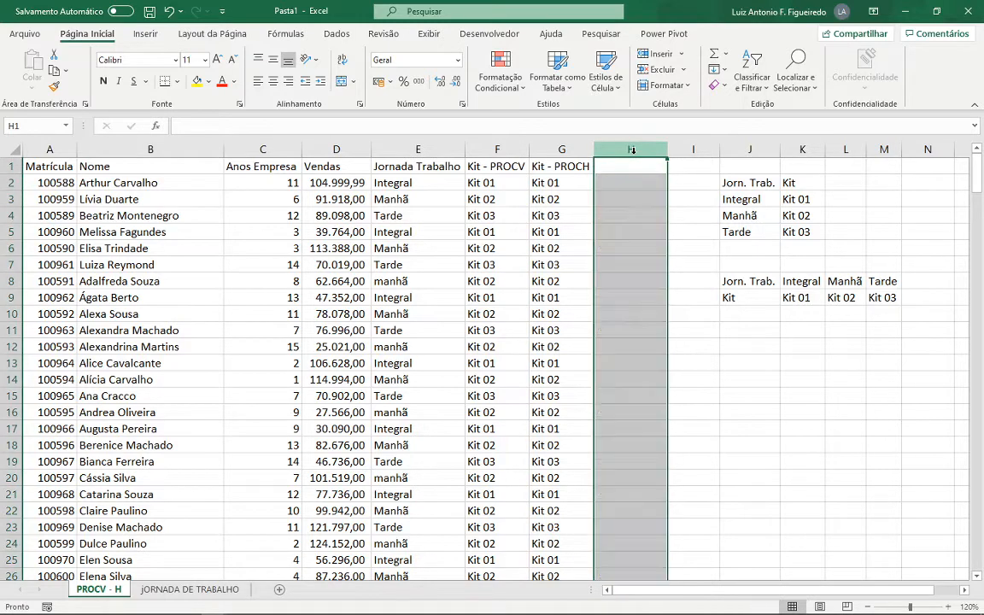
# - Review the PROCV formula in E2 and examine its source table on the jORNADA DE TRABALHO sheet
pyautogui.click(498, 183)
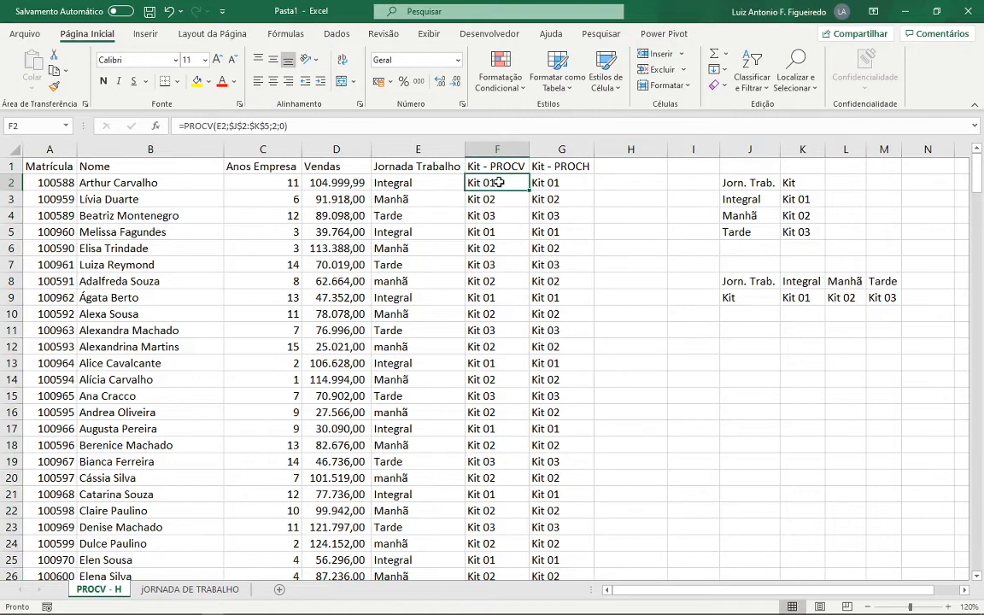
pyautogui.click(428, 184)
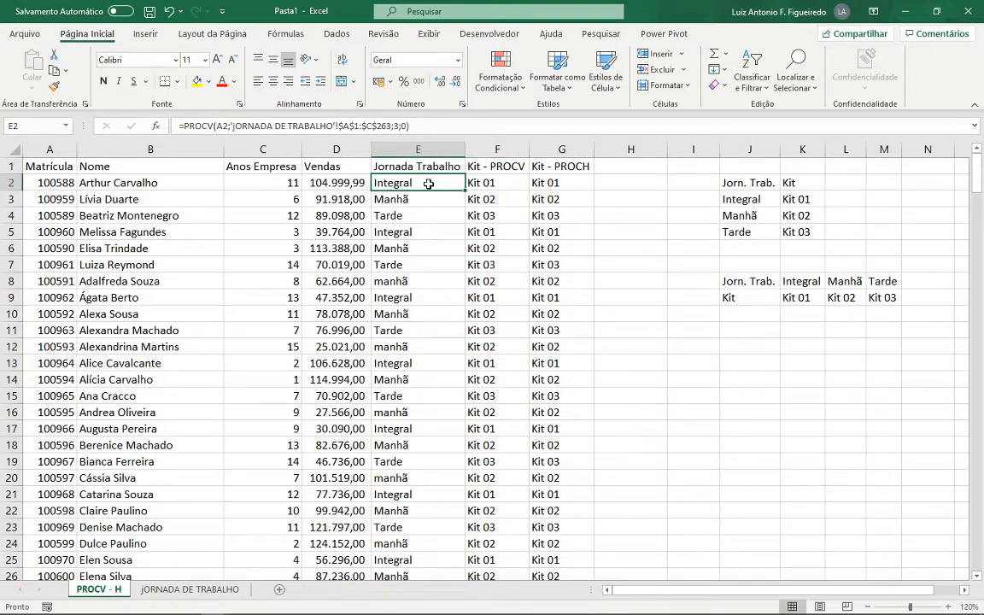
pyautogui.doubleClick(428, 184)
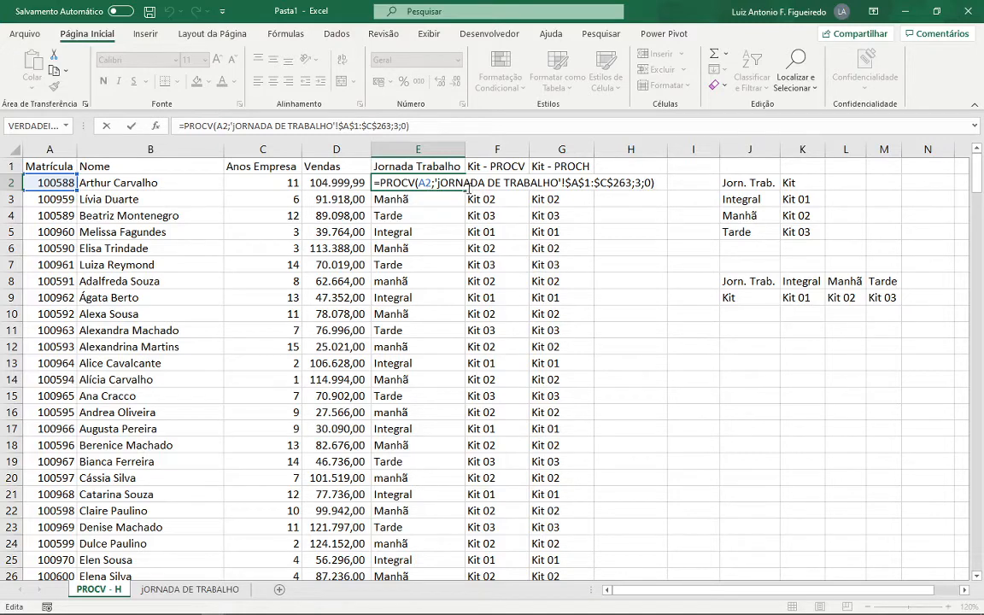
pyautogui.hotkey('ctrl', 'Return')
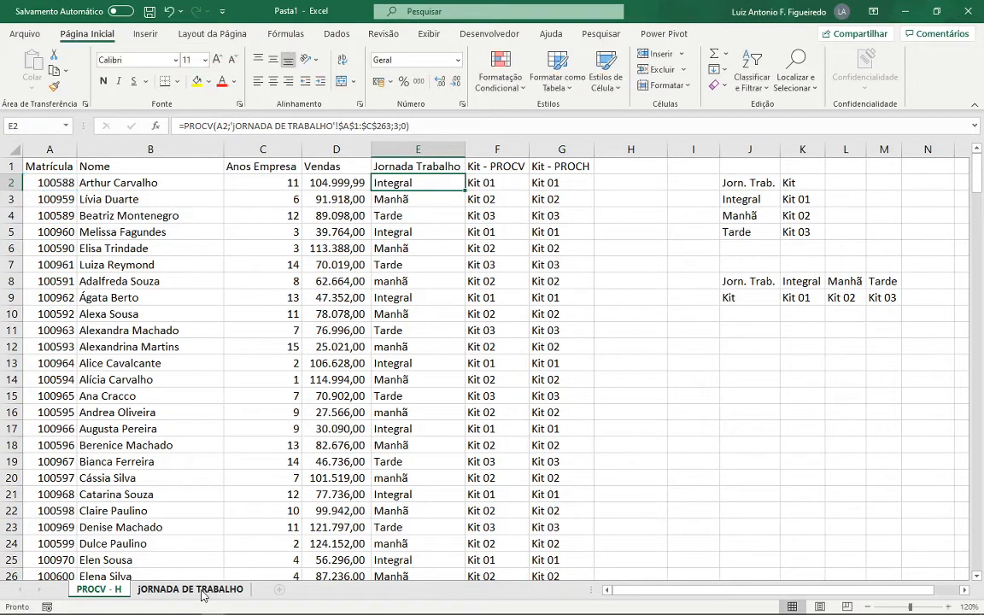
pyautogui.click(197, 589)
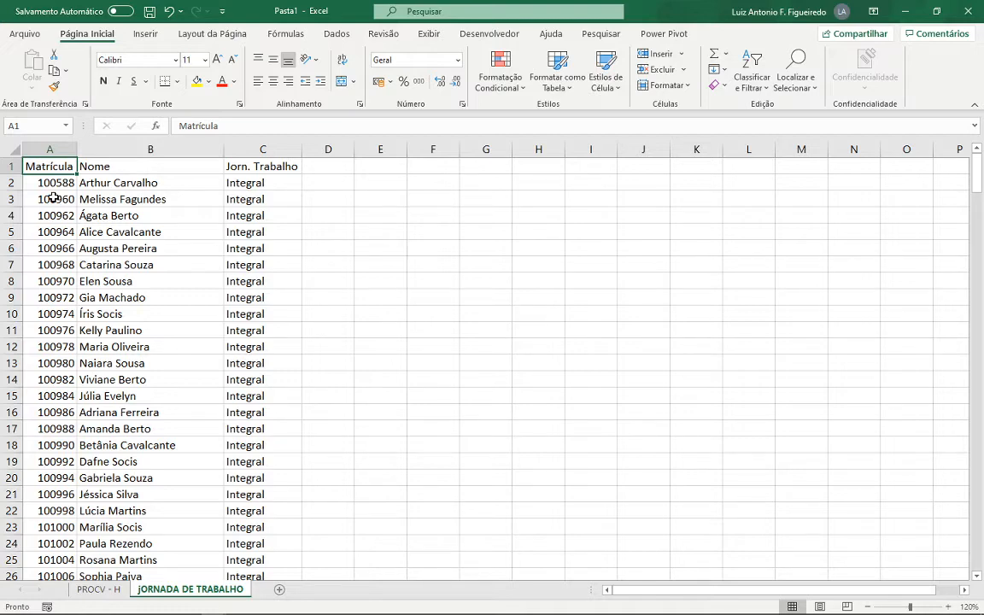
pyautogui.click(85, 591)
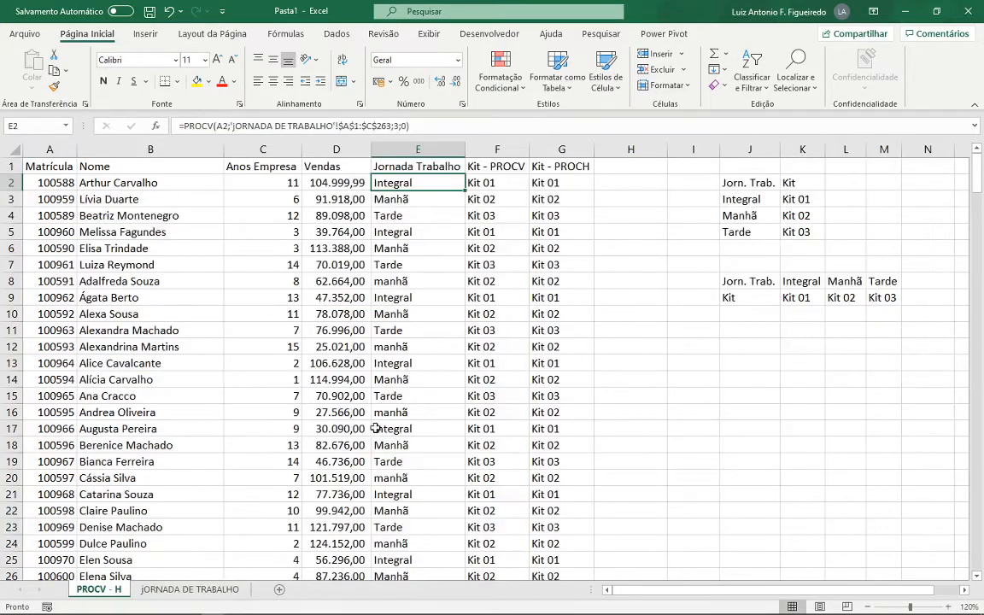
# - Examine the table array and column index arguments of the Jornada Trabalho formula in E2
pyautogui.press('F2')
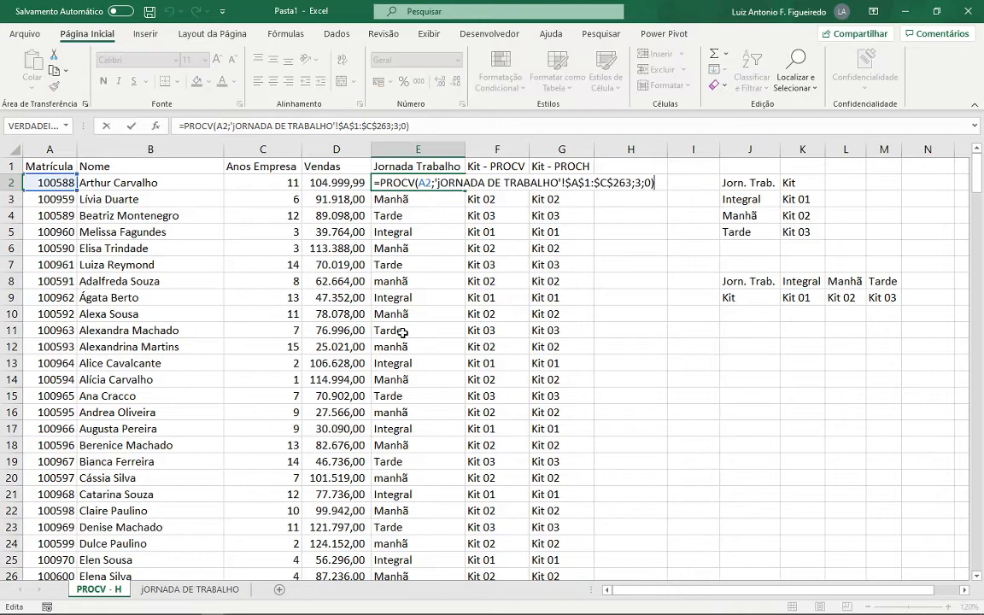
pyautogui.click(479, 182)
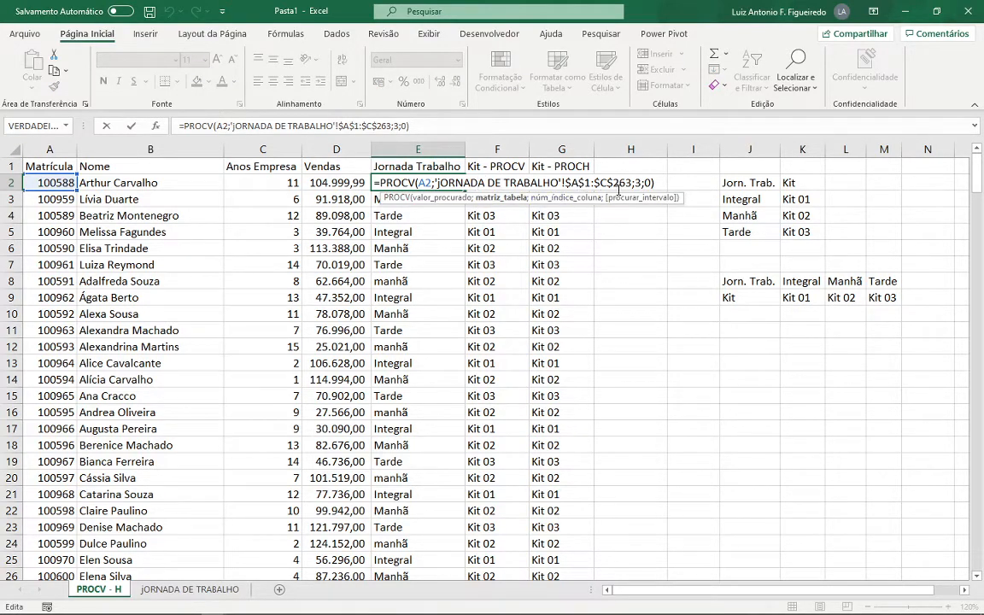
pyautogui.click(634, 183)
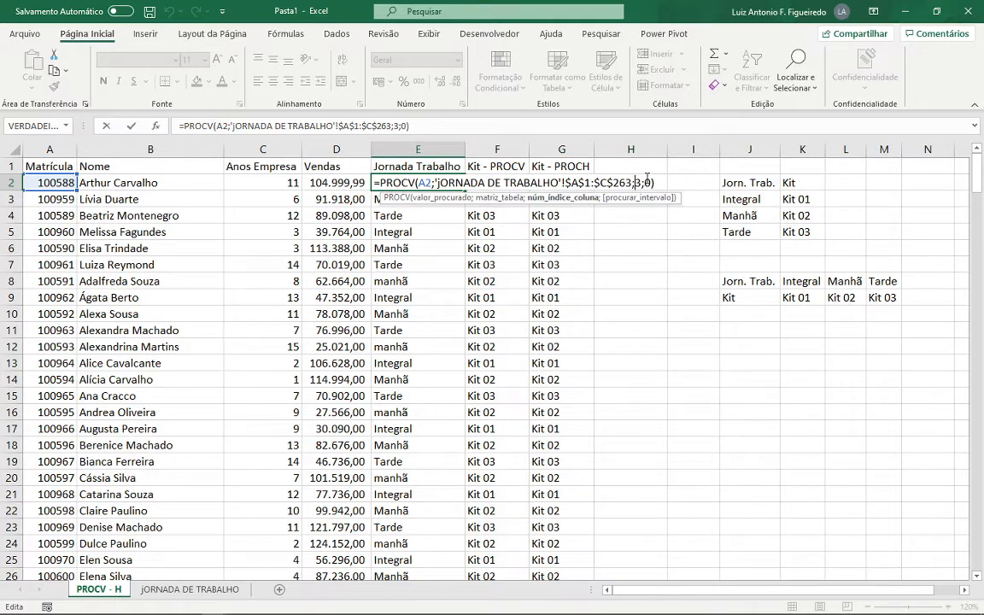
pyautogui.hotkey('ctrl', 'Return')
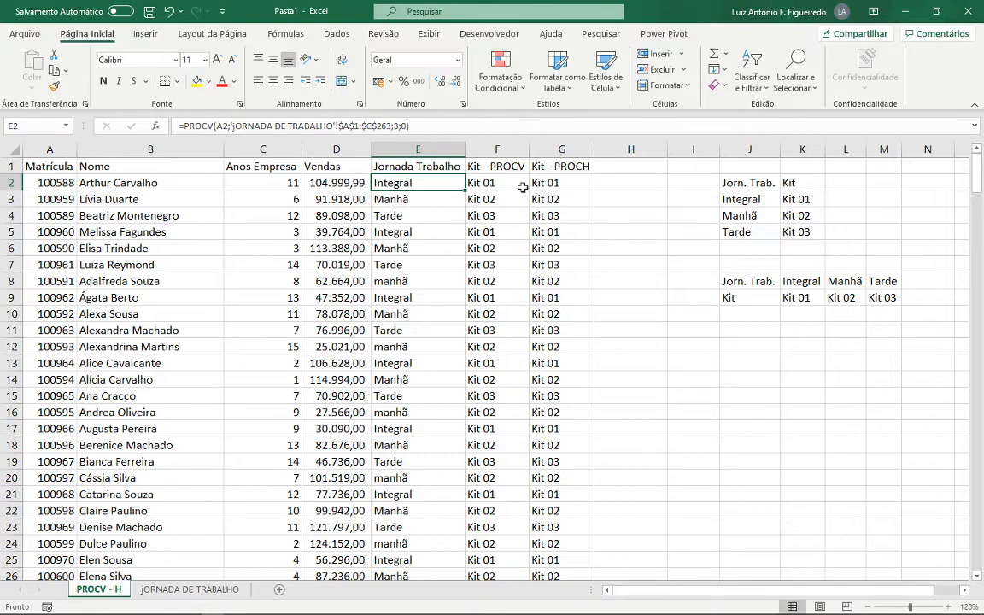
# - Compare the PROCV formula in F2 with the PROCH formula in G2, including the table range each one references
pyautogui.click(485, 184)
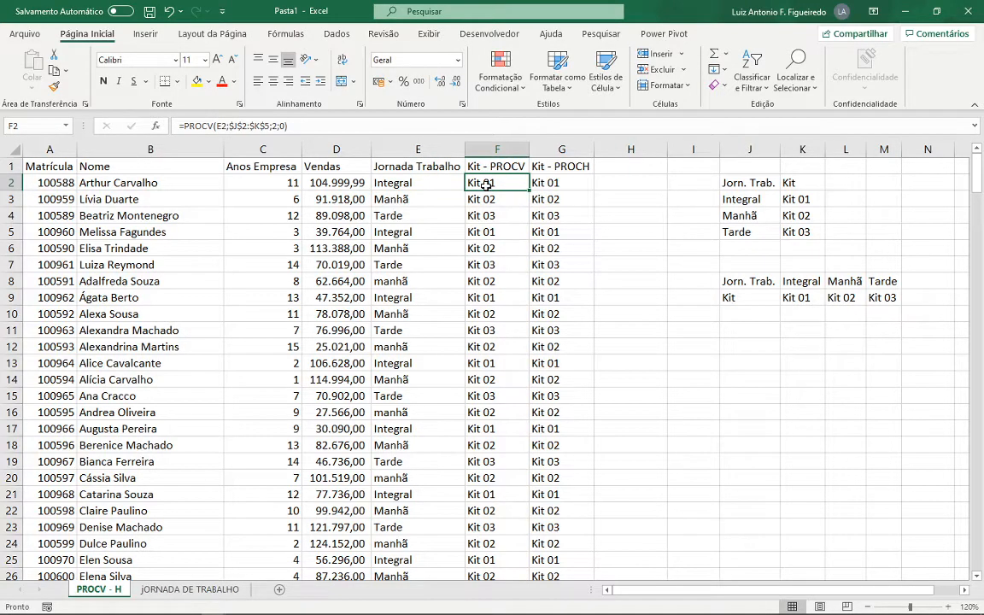
pyautogui.doubleClick(485, 184)
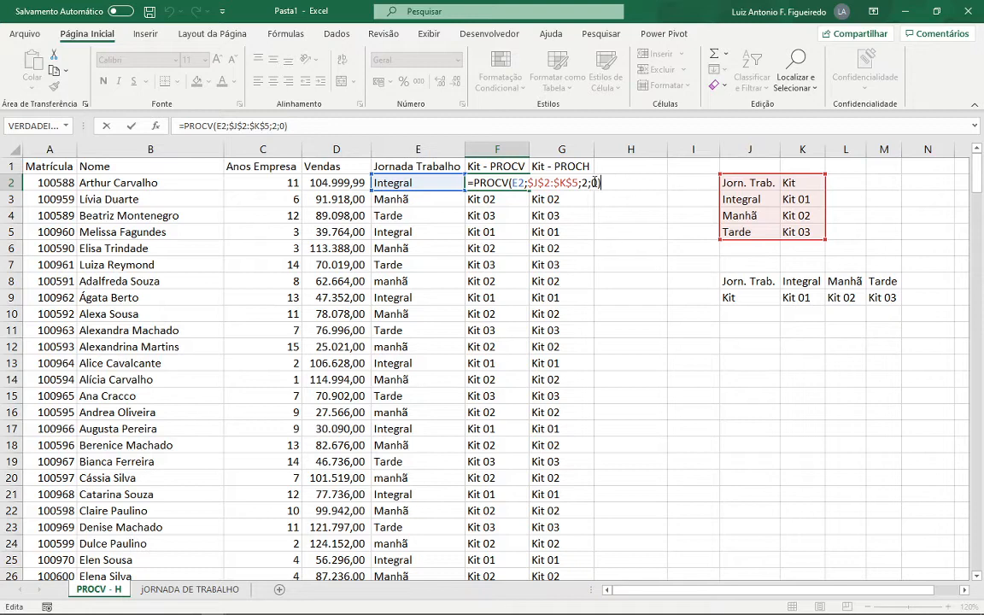
pyautogui.hotkey('ctrl', 'Return')
pyautogui.click(570, 183)
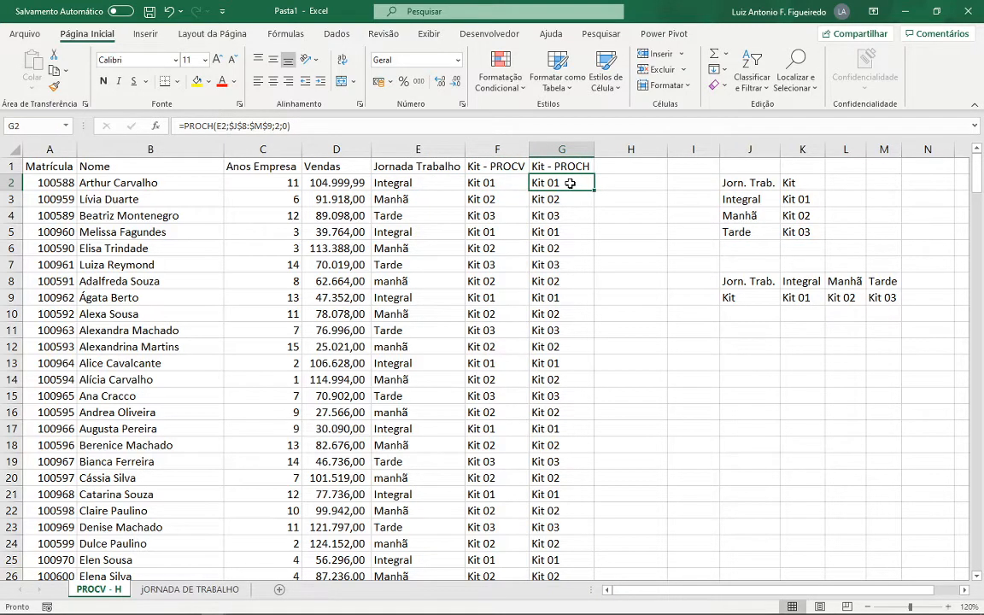
pyautogui.doubleClick(570, 182)
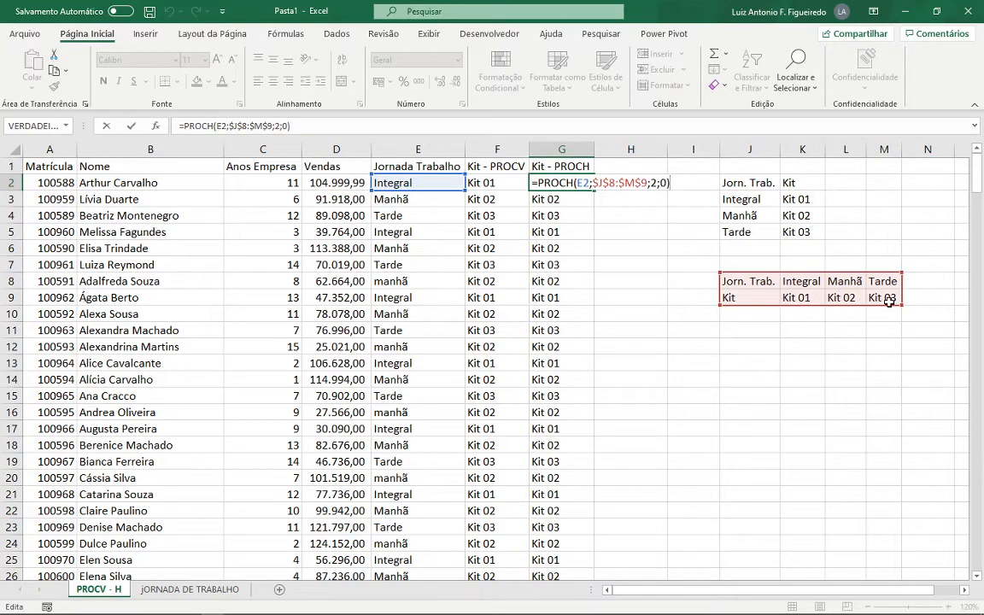
pyautogui.hotkey('ctrl', 'Return')
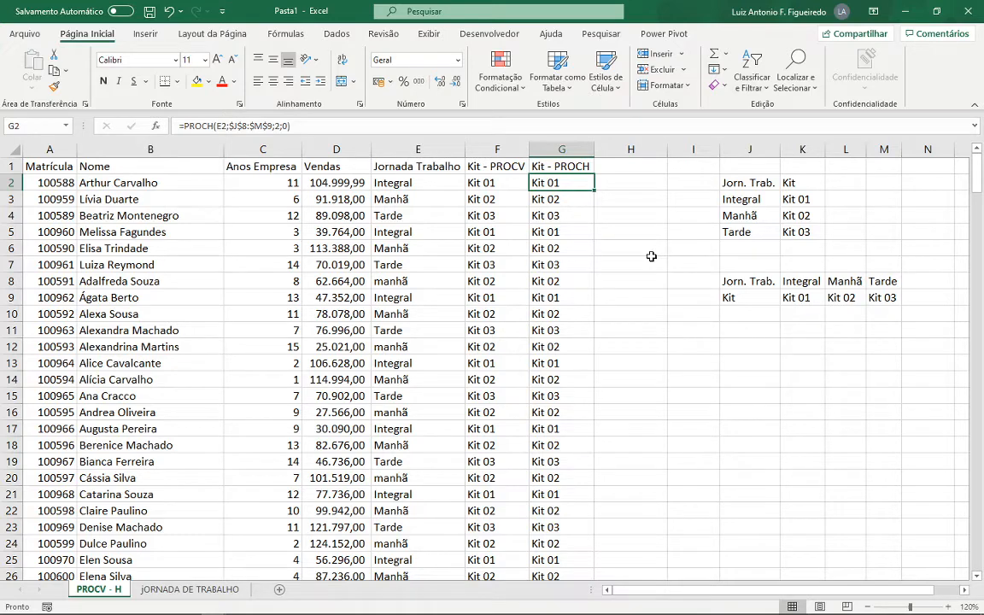
# - Format the jORNADA DE TRABALHO data in A1:C263 as a table with headers, using a black medium table style with banded rows
pyautogui.click(182, 589)
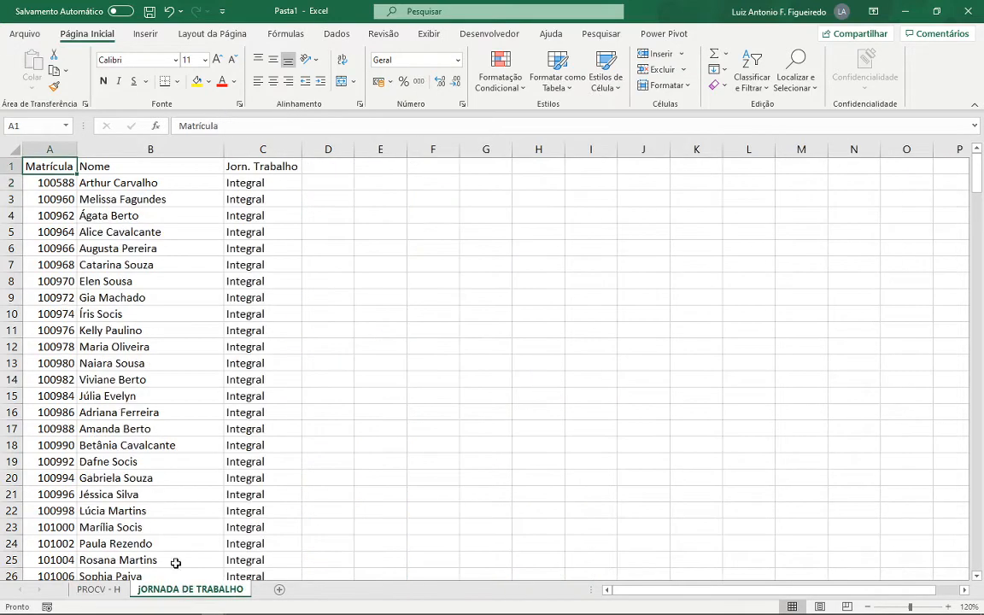
pyautogui.click(39, 183)
pyautogui.click(156, 246)
pyautogui.click(107, 295)
pyautogui.click(74, 213)
pyautogui.click(120, 232)
pyautogui.click(102, 281)
pyautogui.click(59, 281)
pyautogui.click(135, 215)
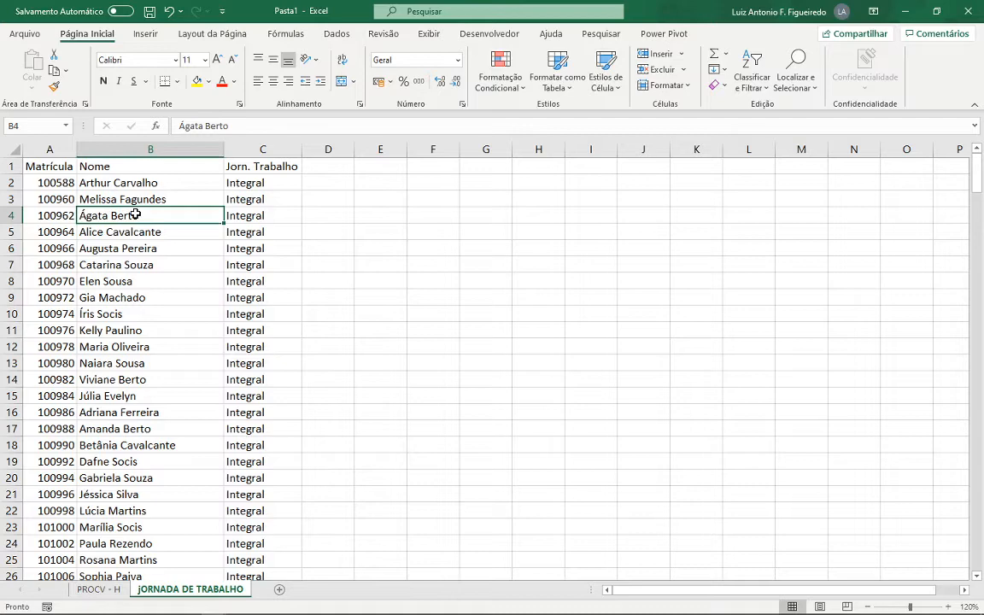
pyautogui.click(559, 85)
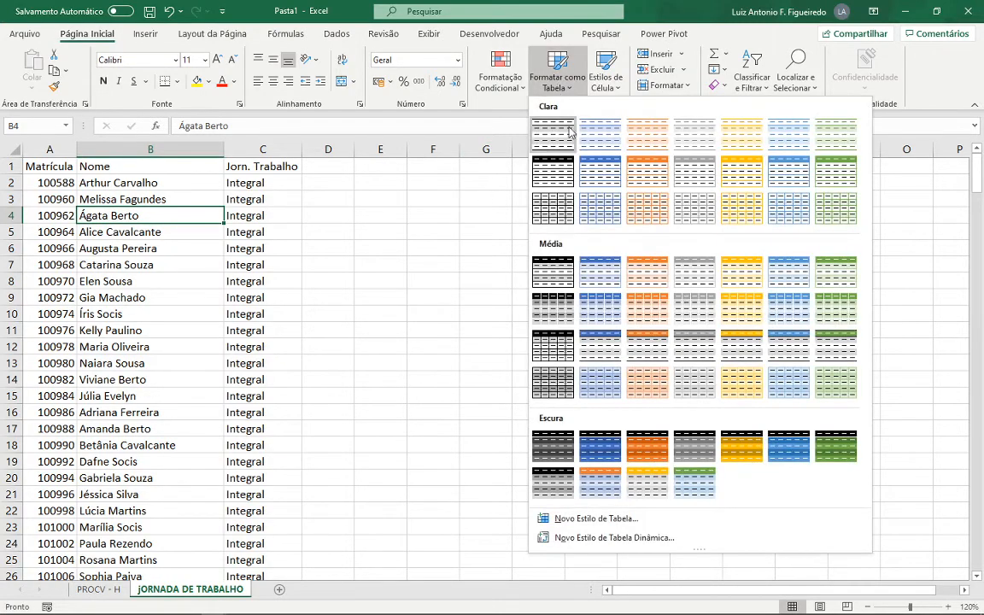
pyautogui.click(545, 348)
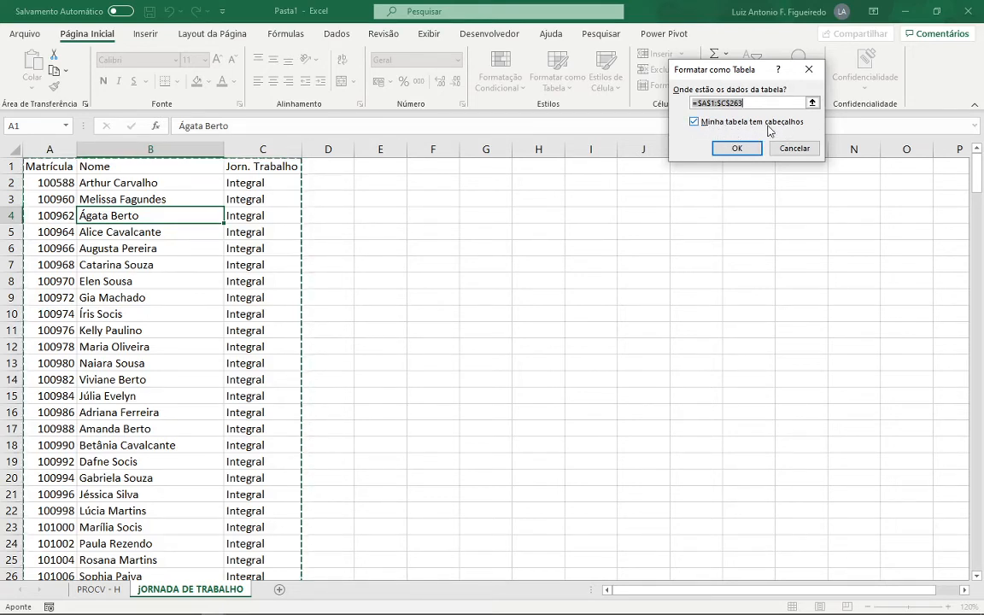
pyautogui.click(736, 148)
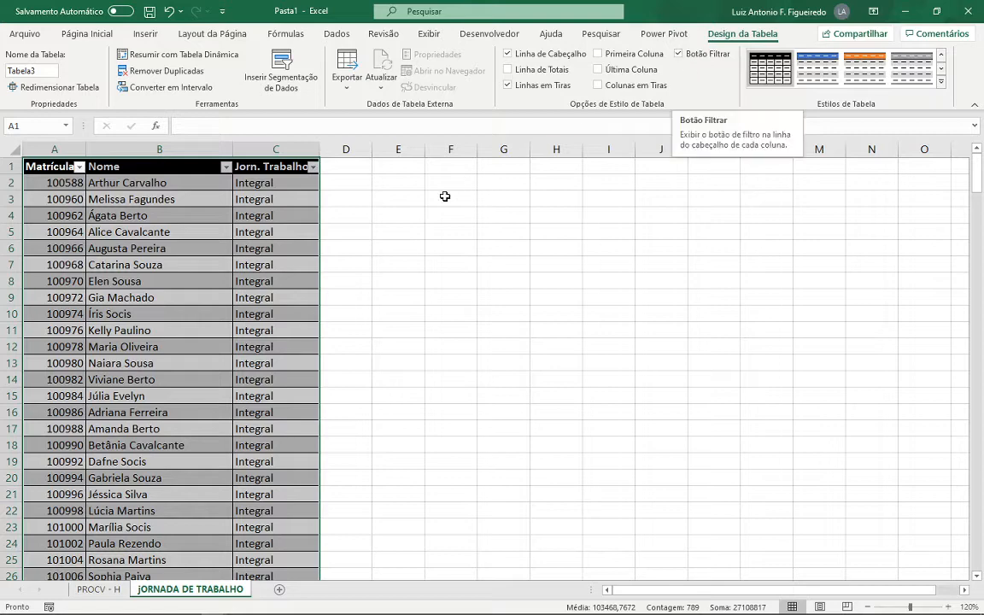
pyautogui.click(257, 199)
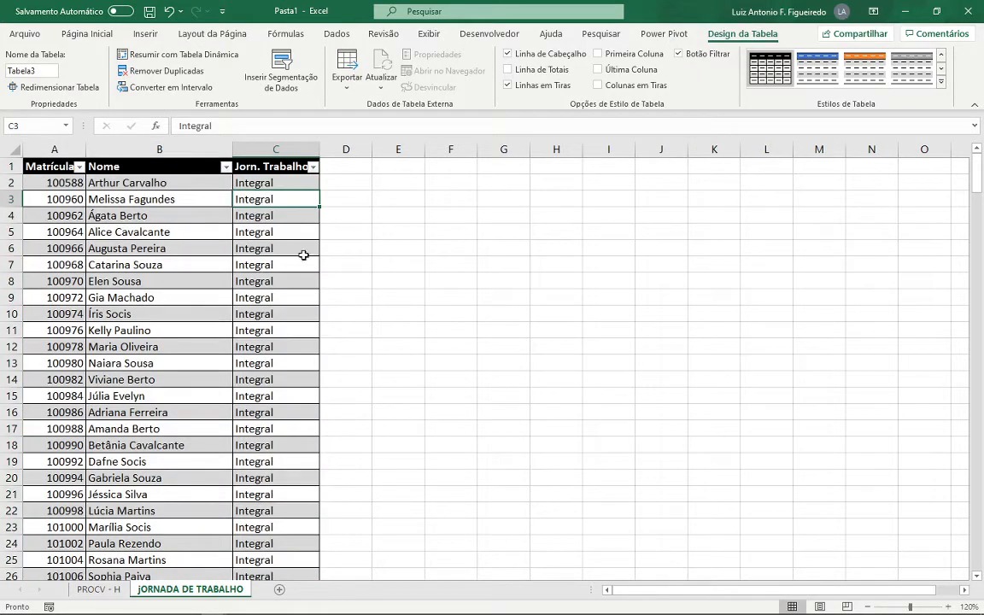
# - Filter the Jorn. Trabalho column to Integral and count the matching rows by selecting the filtered column values
pyautogui.click(313, 168)
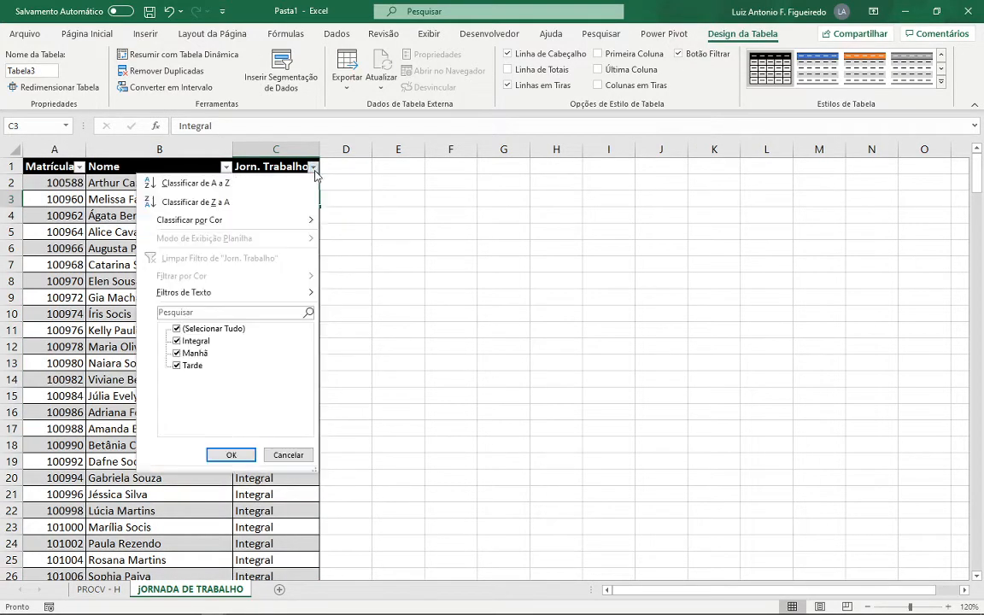
pyautogui.click(177, 330)
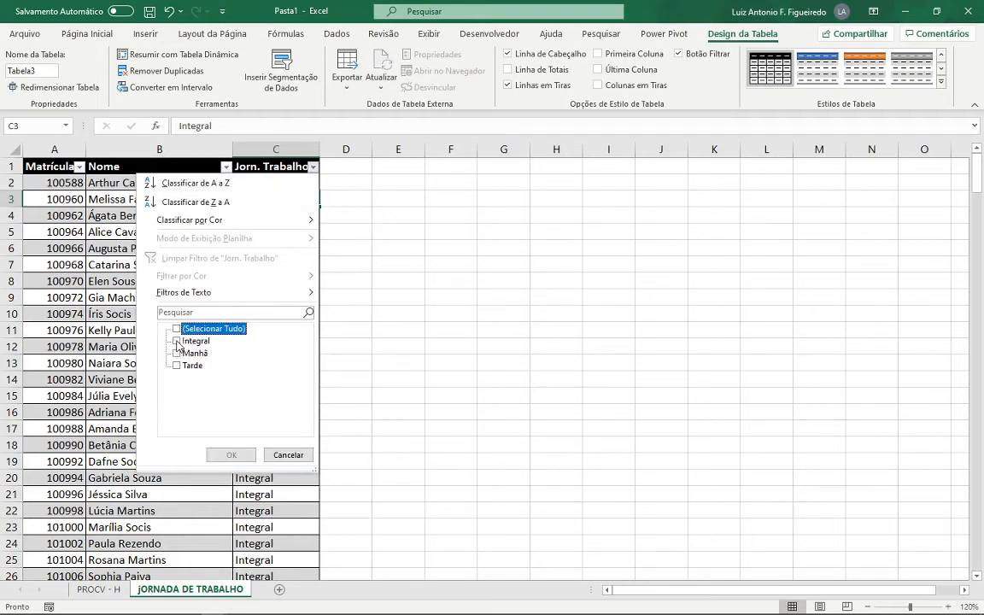
pyautogui.click(177, 342)
pyautogui.click(231, 455)
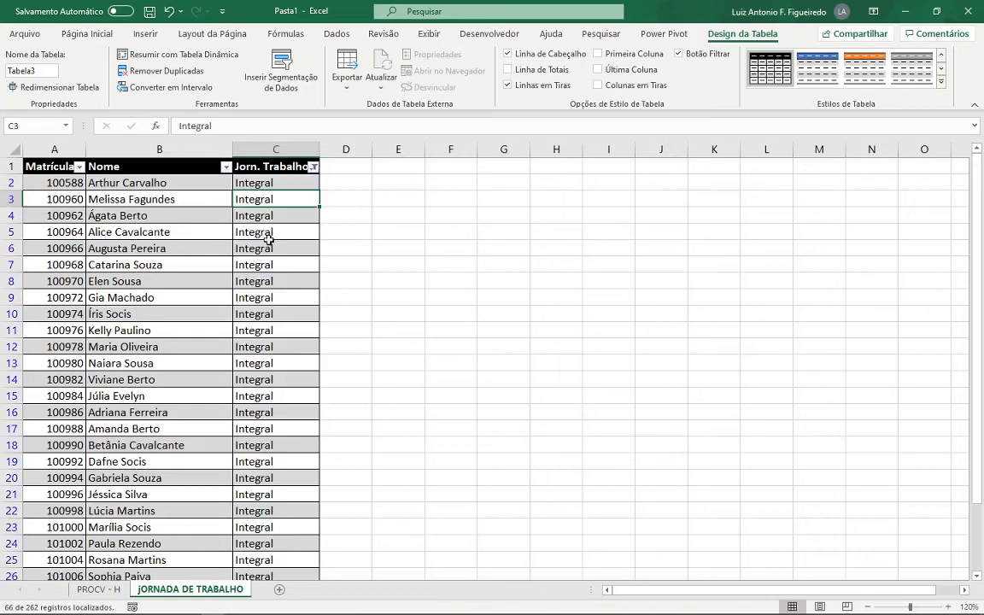
pyautogui.click(288, 181)
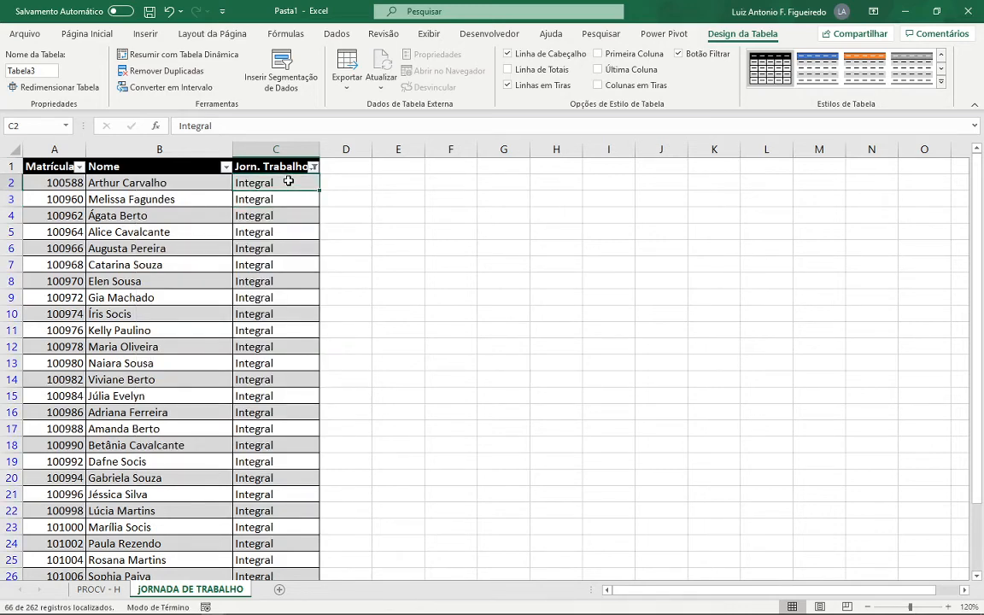
pyautogui.hotkey('ctrl', 'shift', 'Down')
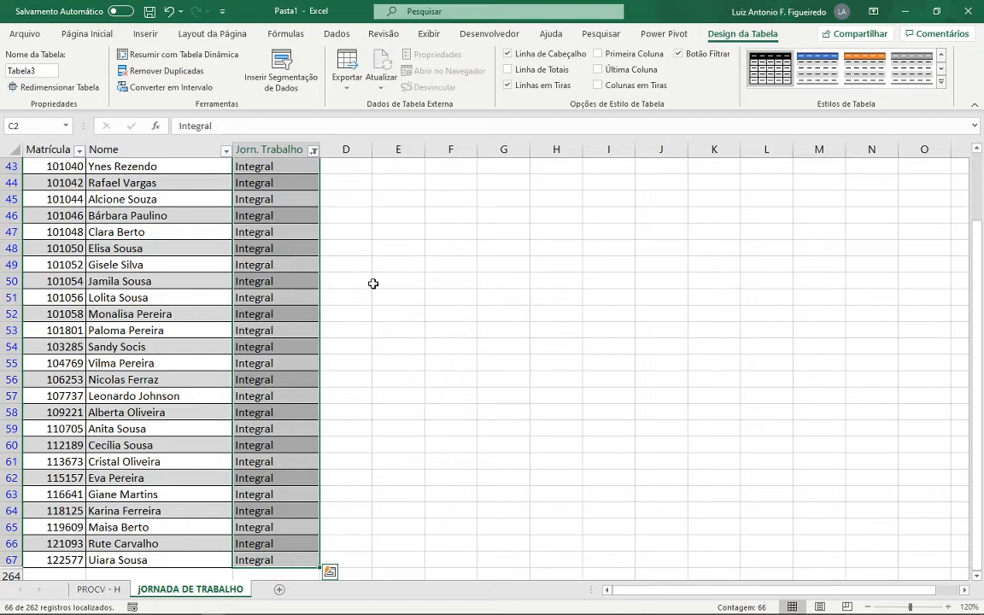
pyautogui.hotkey('ctrl', 'Home')
pyautogui.hotkey('ctrl', 'shift', 'Right')
pyautogui.click(315, 167)
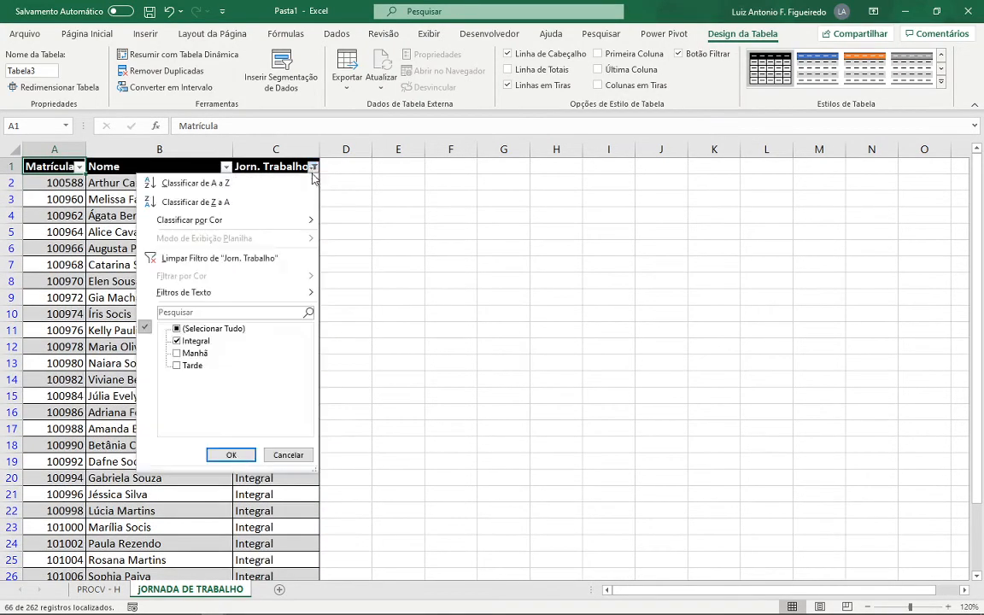
pyautogui.click(176, 342)
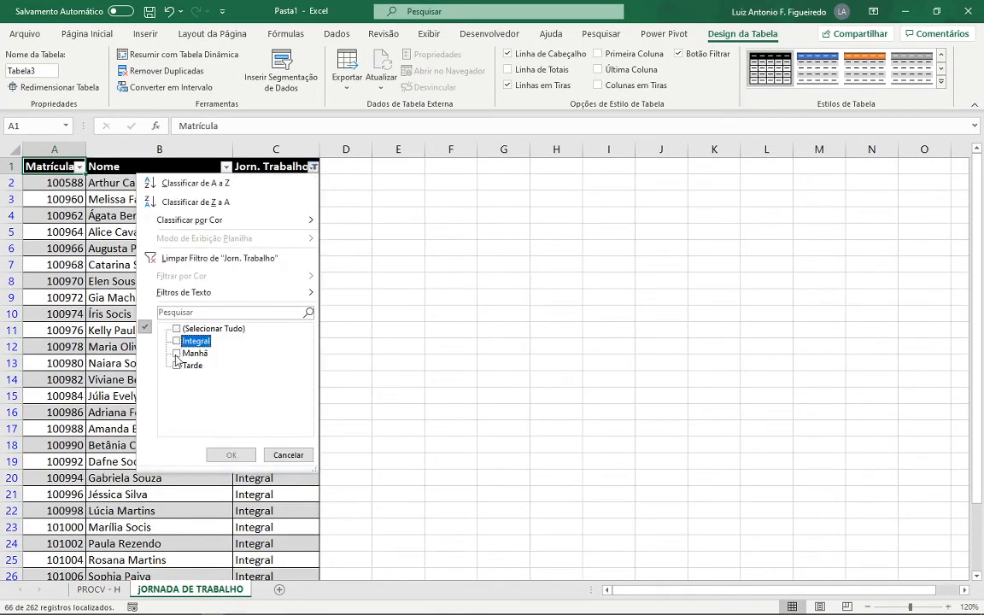
pyautogui.click(176, 352)
pyautogui.click(288, 455)
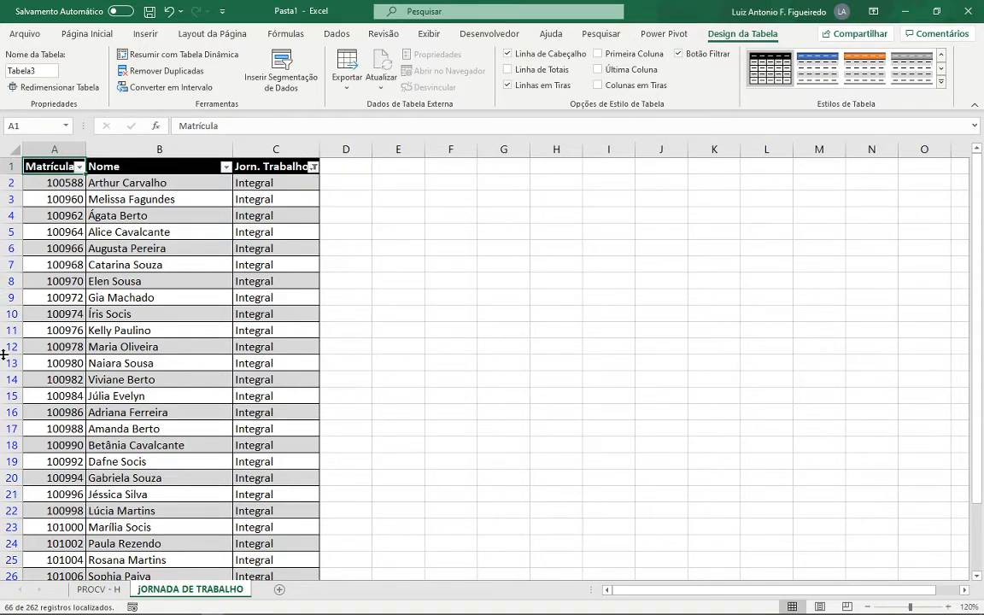
# - Filter the Jorn. Trabalho column to Manhã only and count the matching rows by selecting the filtered values
pyautogui.click(314, 166)
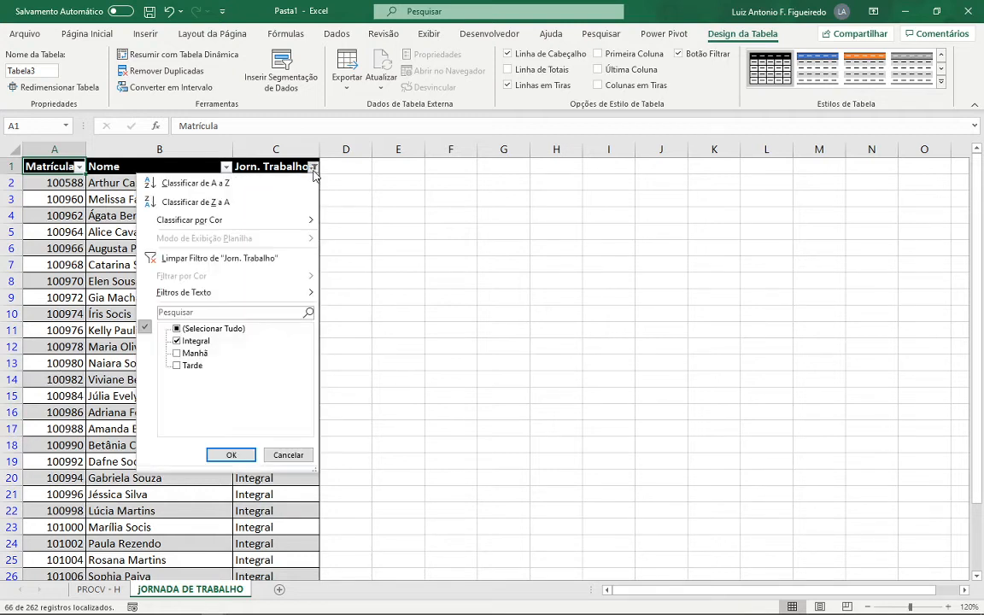
pyautogui.click(177, 353)
pyautogui.click(231, 455)
pyautogui.scroll(-20, 265, 308)
pyautogui.click(294, 185)
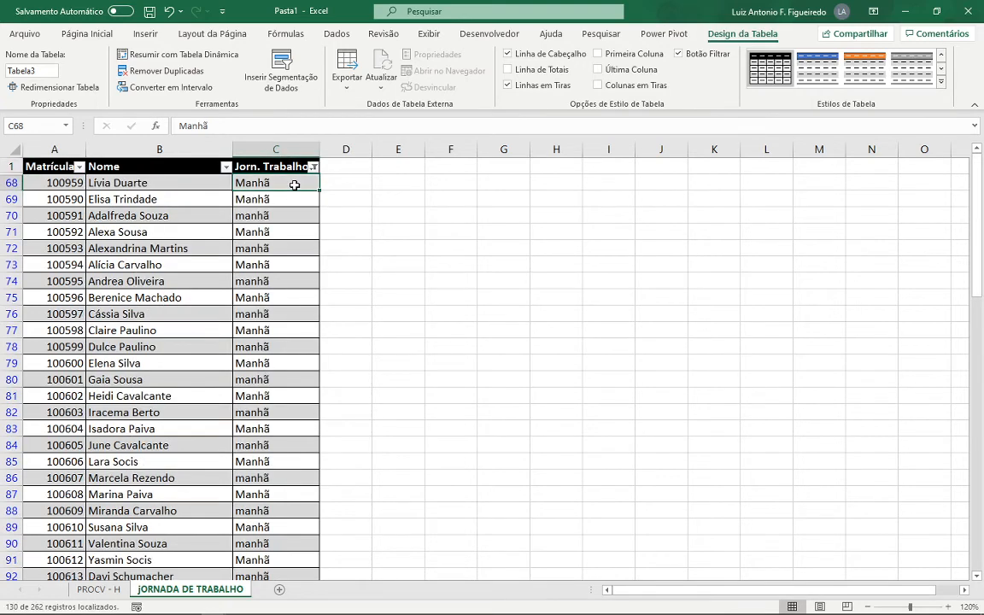
pyautogui.hotkey('ctrl', 'shift', 'Down')
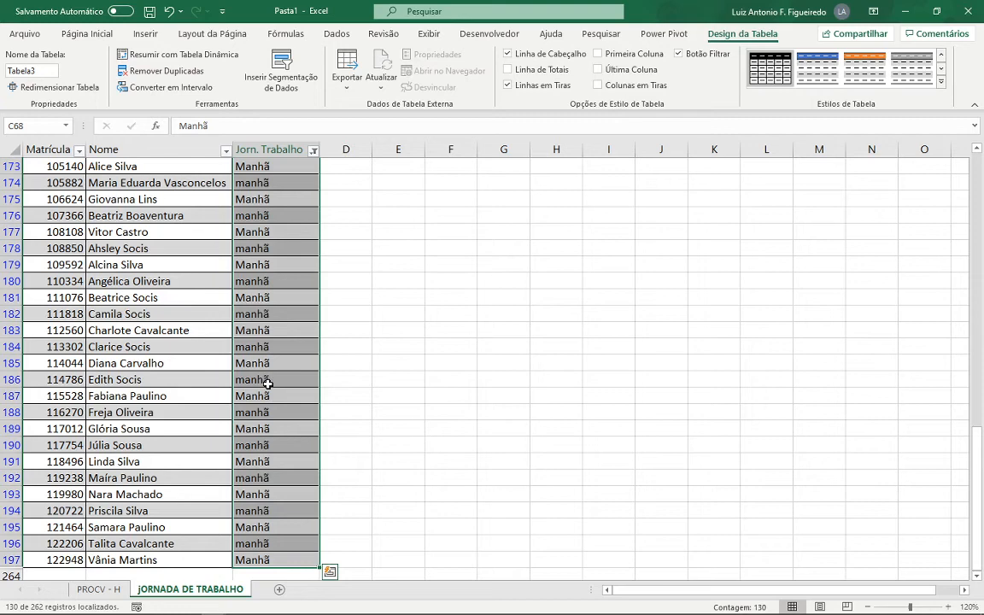
pyautogui.hotkey('ctrl', 'Home')
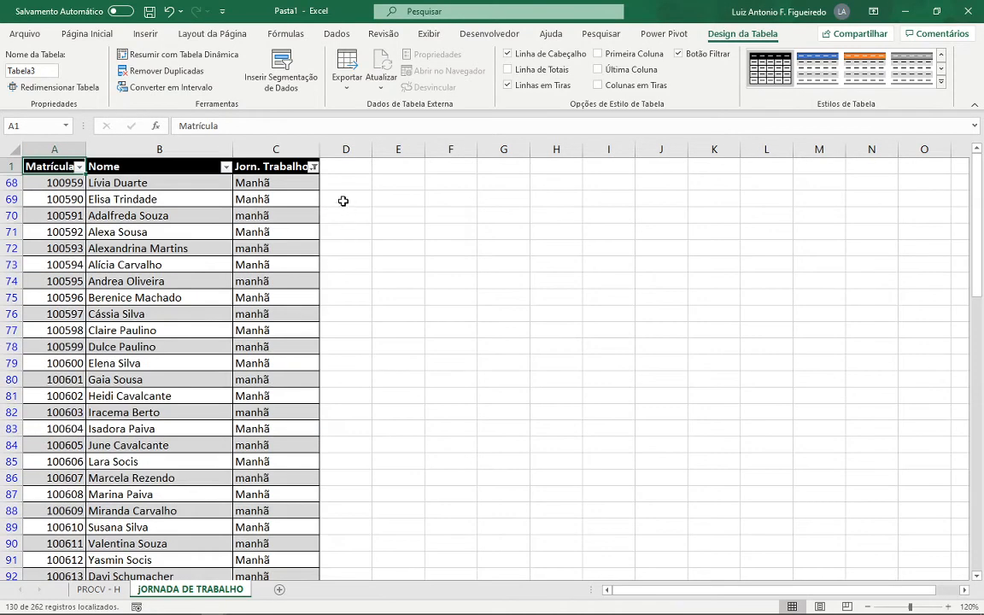
# - Filter the Jorn. Trabalho column to Tarde only and count the matching rows by selecting the filtered values
pyautogui.click(313, 169)
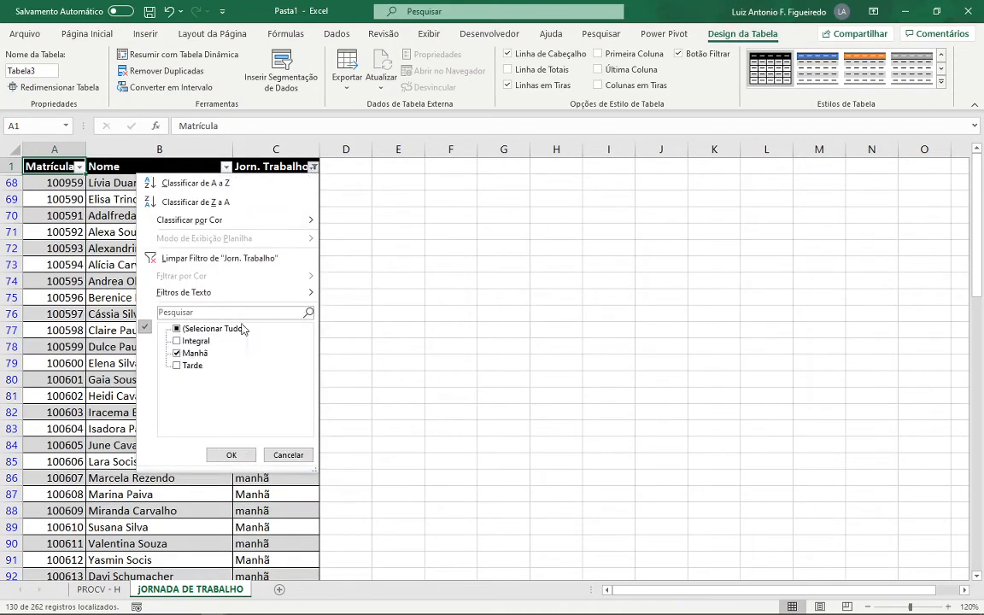
pyautogui.click(177, 353)
pyautogui.click(177, 365)
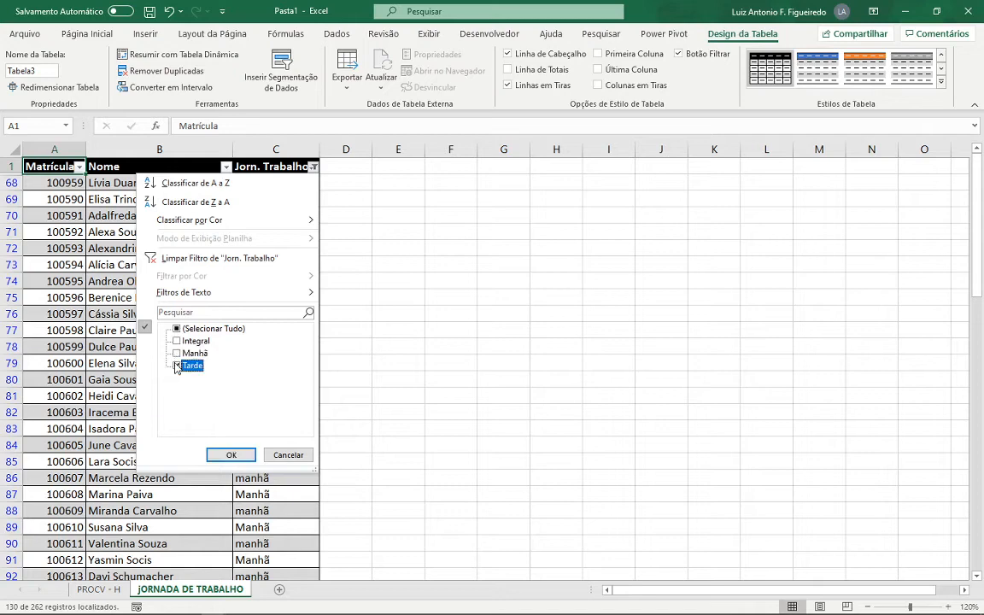
pyautogui.click(229, 455)
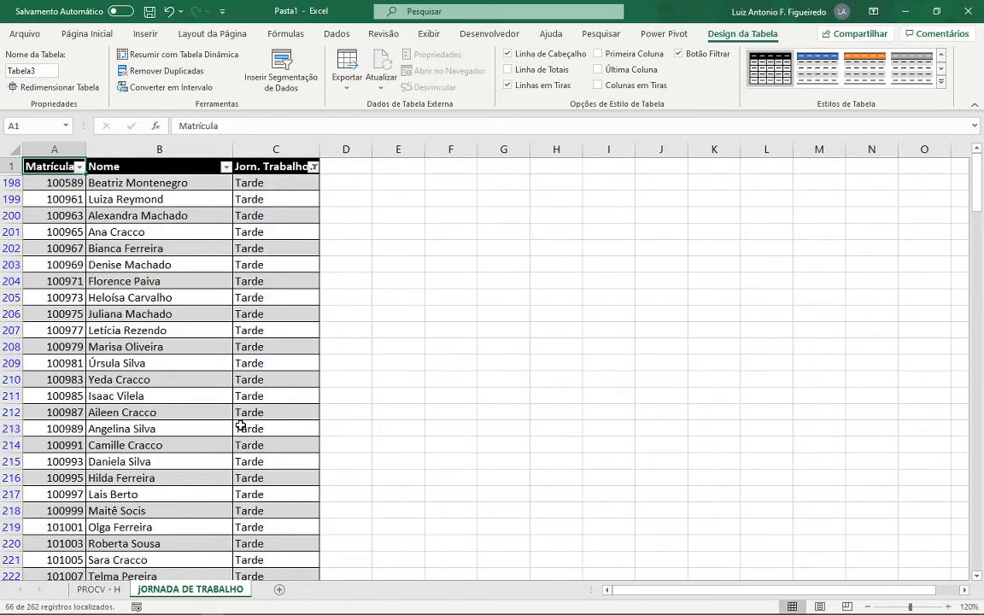
pyautogui.click(278, 183)
pyautogui.press('End')
pyautogui.hotkey('shift', 'Down')
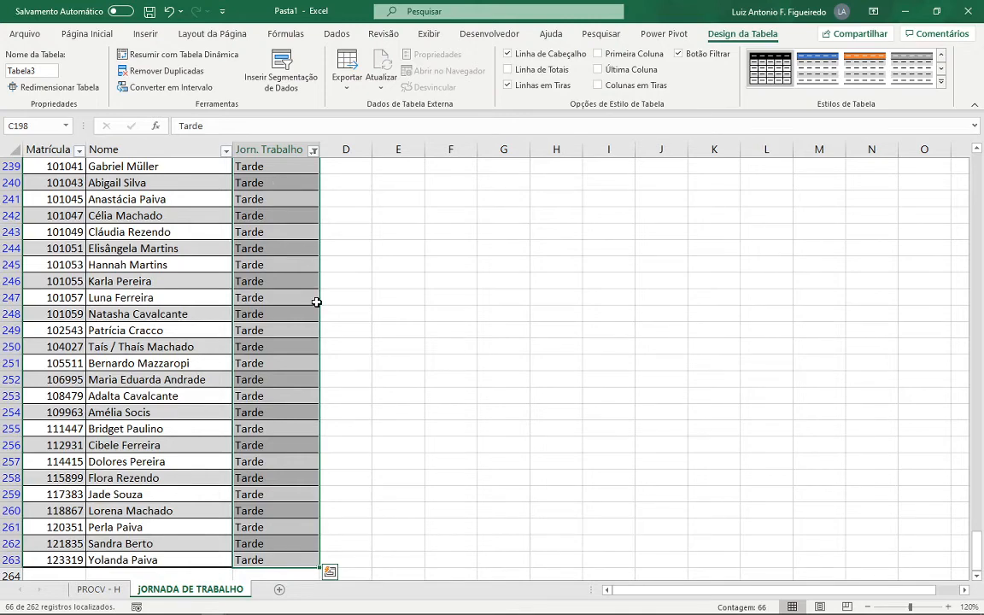
# - Clear the filter from the Jorn. Trabalho column
pyautogui.hotkey('ctrl', 'Home')
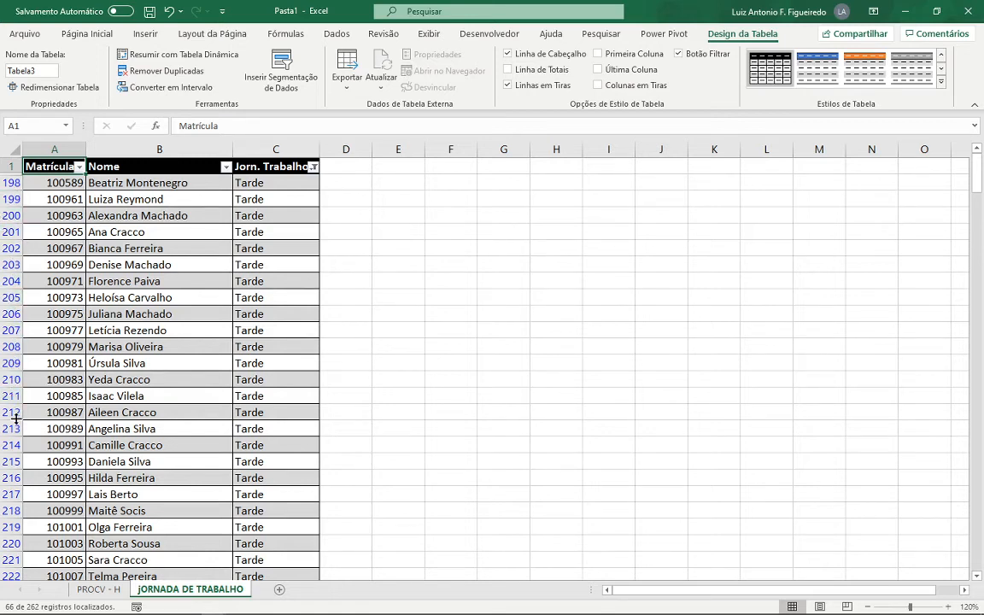
pyautogui.click(313, 167)
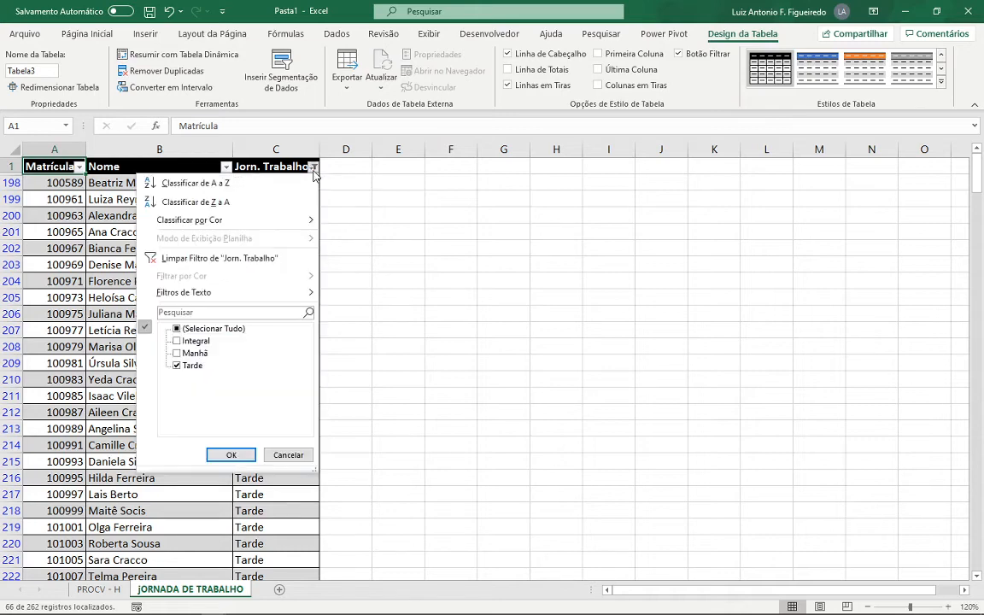
pyautogui.click(219, 258)
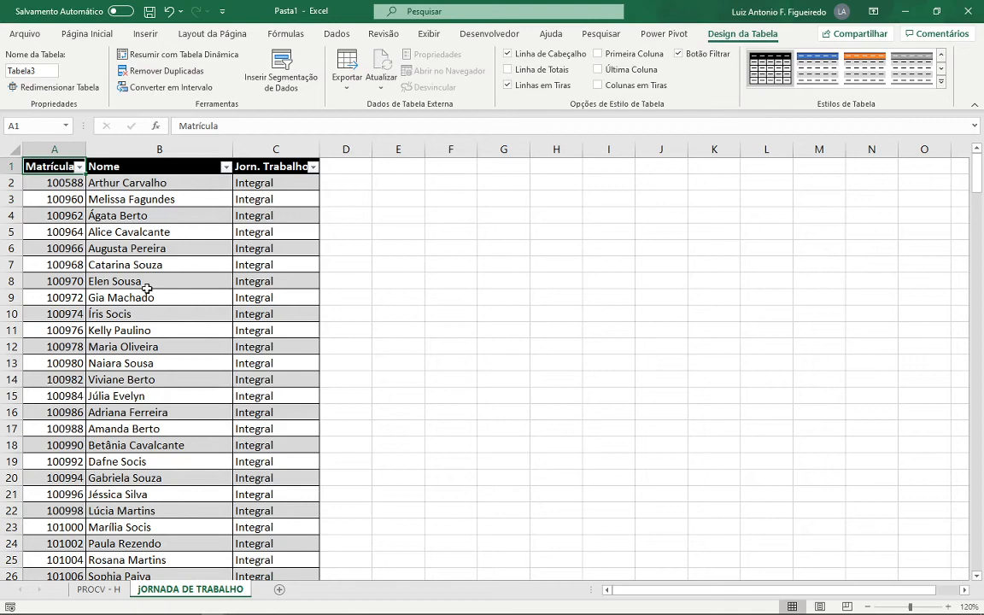
# - Format the data range A1:G263 on the PROCV - H sheet as a table with headers, using the same black medium style
pyautogui.click(92, 591)
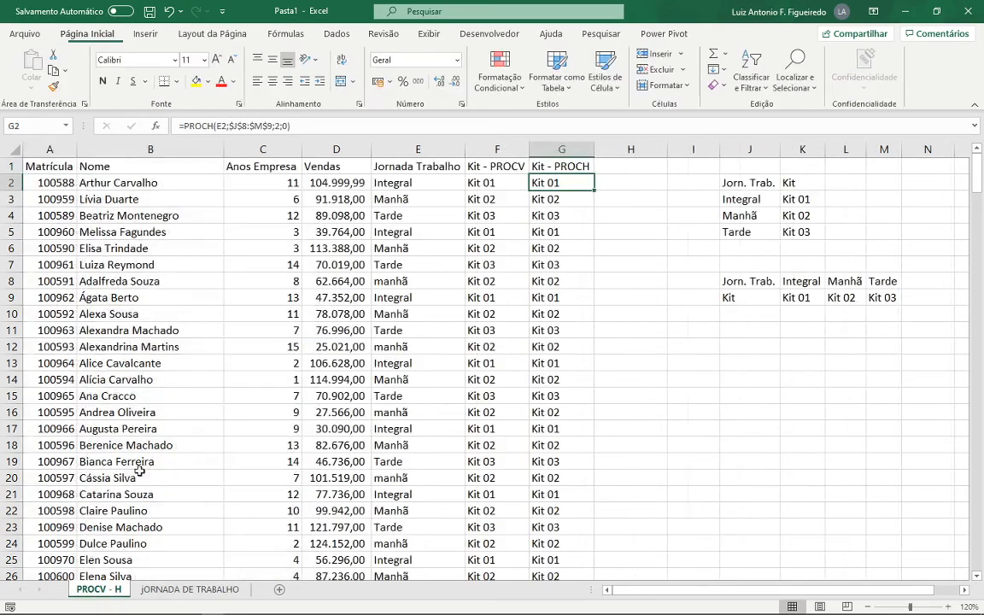
pyautogui.click(51, 167)
pyautogui.click(182, 300)
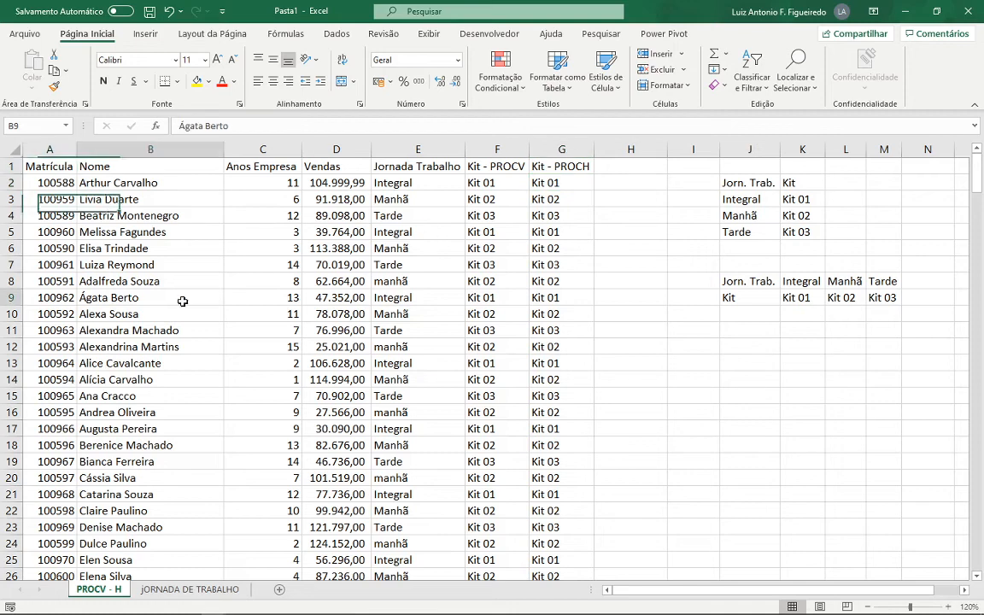
pyautogui.click(338, 346)
pyautogui.click(325, 265)
pyautogui.click(238, 302)
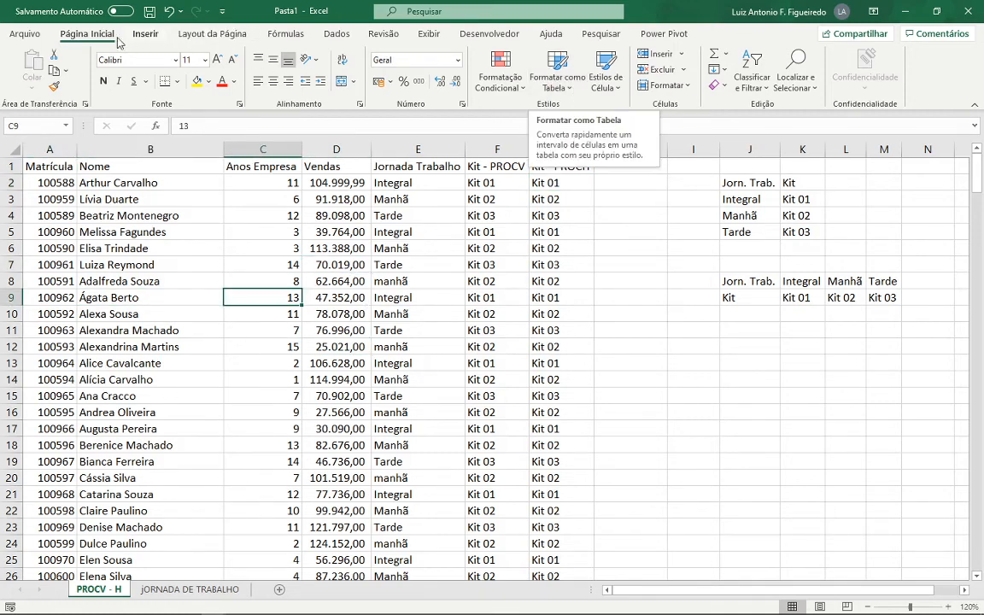
pyautogui.click(557, 72)
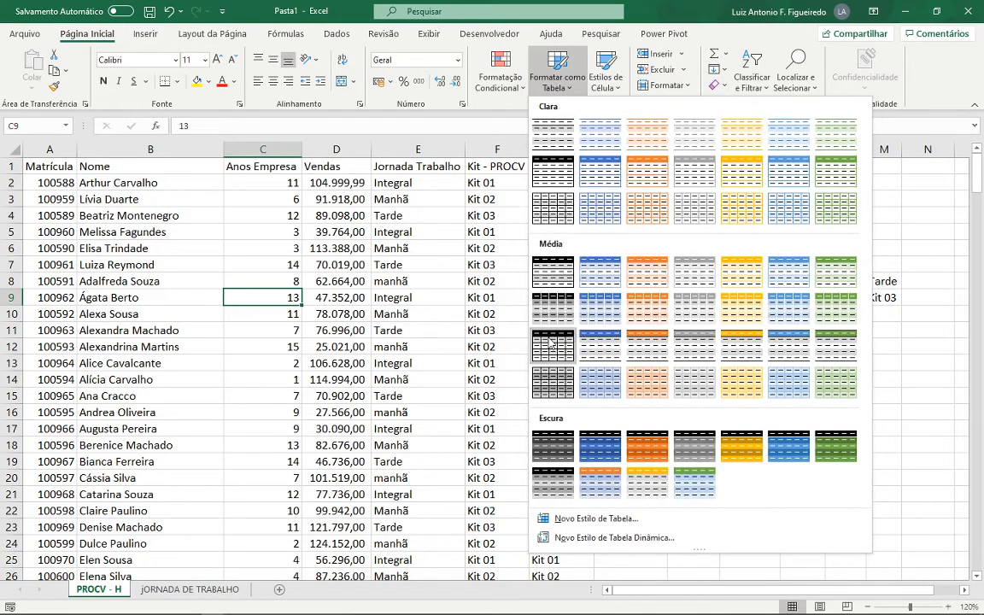
pyautogui.click(579, 324)
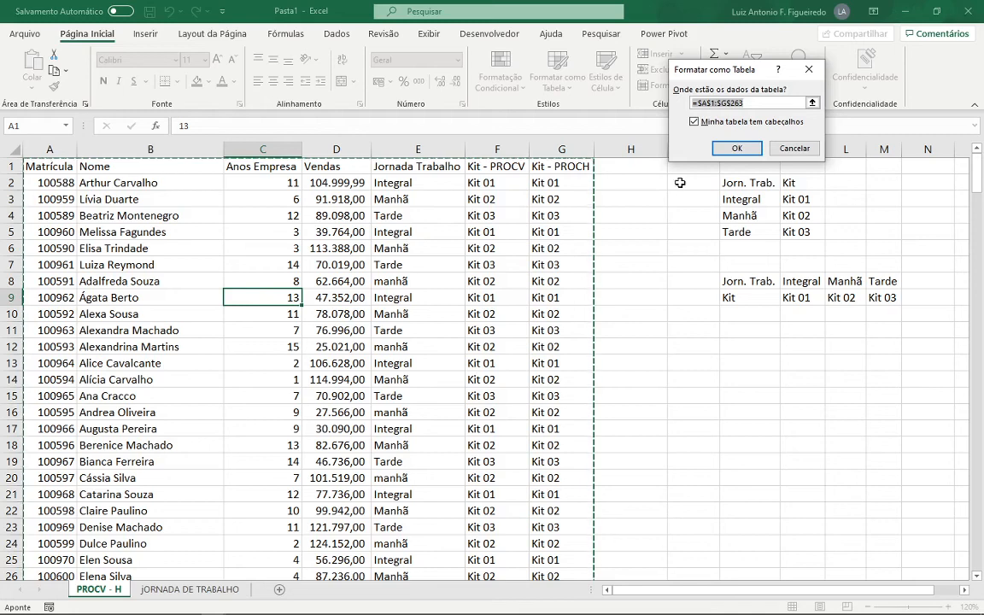
pyautogui.click(737, 148)
pyautogui.click(418, 238)
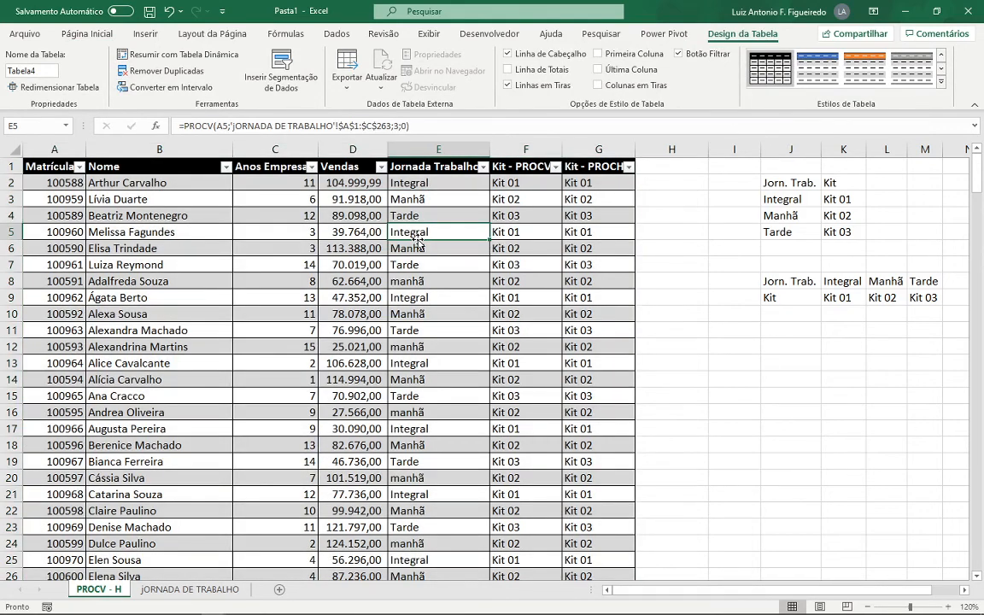
# - Filter the Kit - PROCV column to show only Kit 01
pyautogui.click(556, 166)
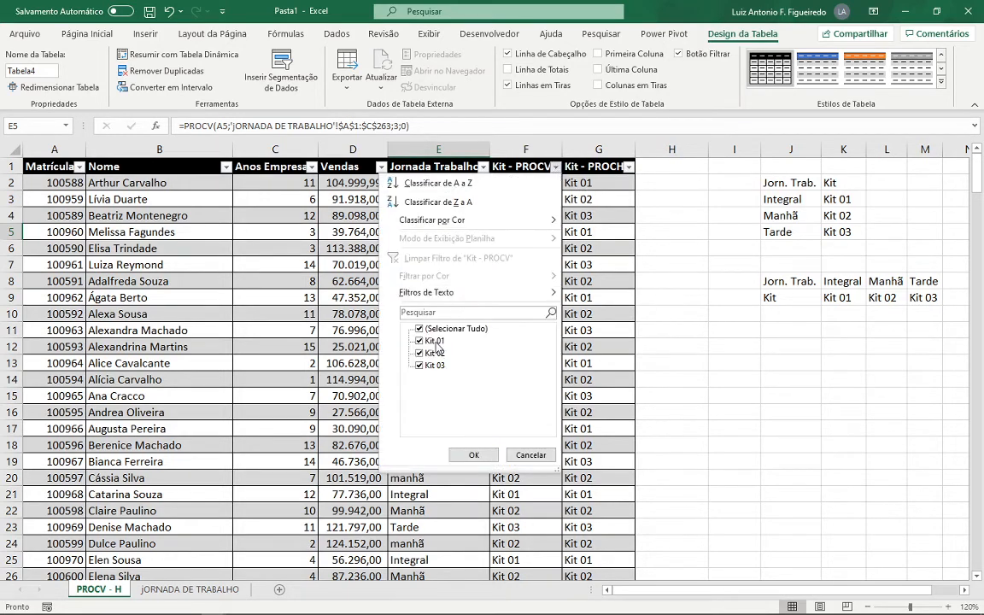
pyautogui.click(420, 328)
pyautogui.click(420, 341)
pyautogui.click(474, 455)
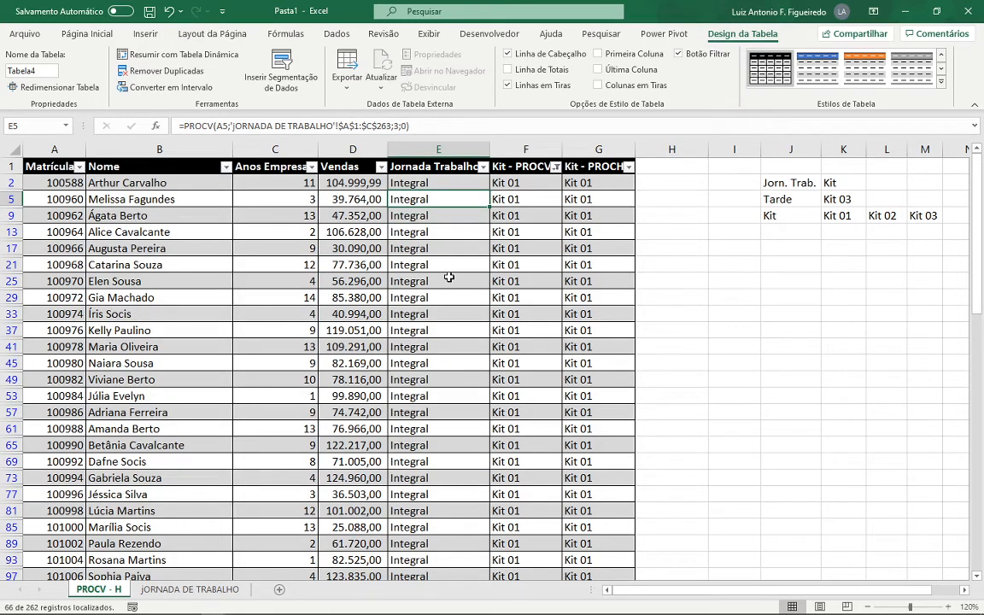
# - Change the Kit - PROCV column filter to show only the Kit 02 rows
pyautogui.click(556, 166)
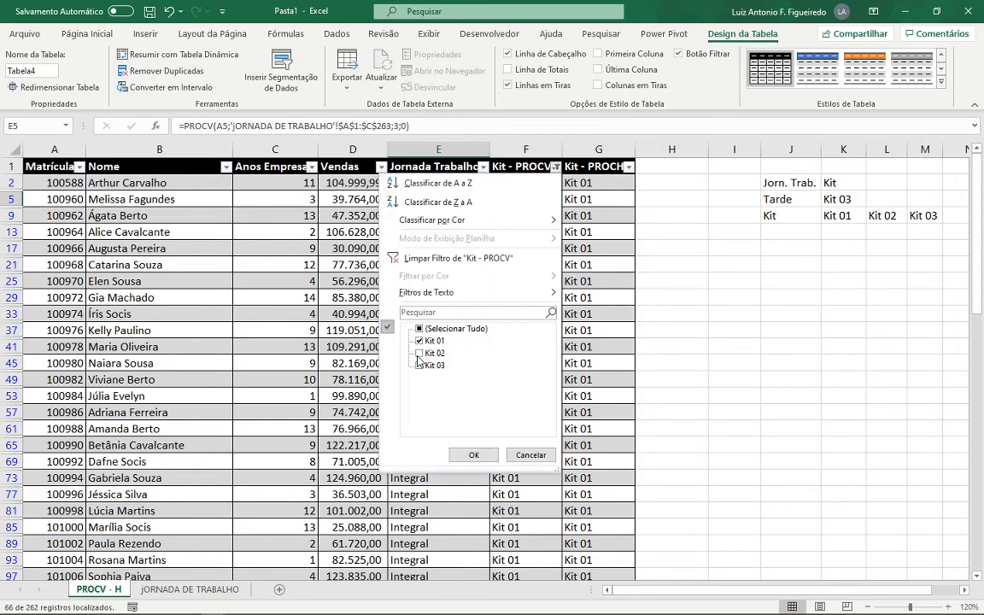
pyautogui.click(419, 353)
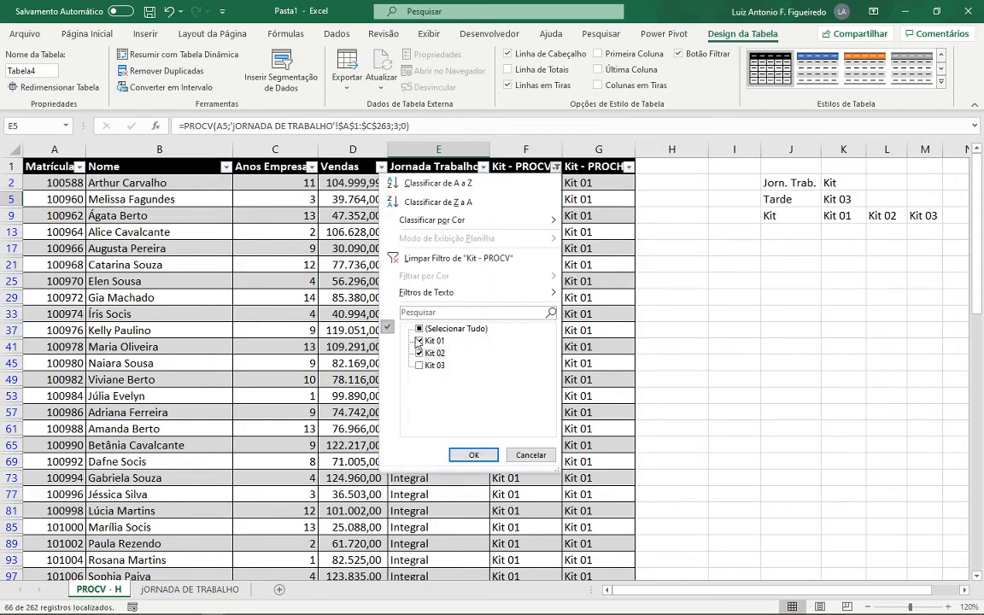
pyautogui.click(418, 340)
pyautogui.click(473, 454)
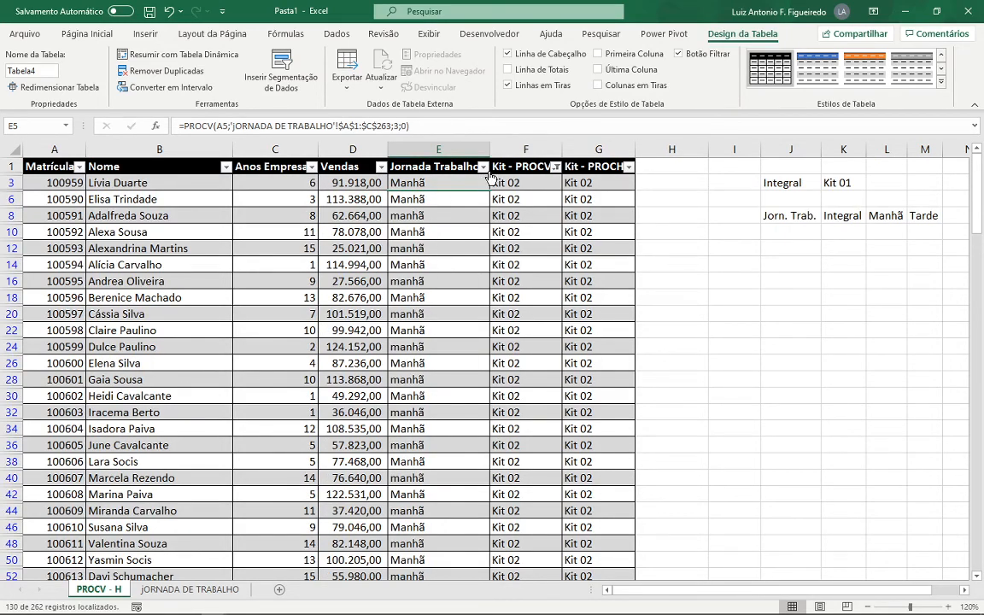
# - Filter the Kit - PROCV column to show only the Kit 03 rows, and clear the column's filter after checking them
pyautogui.click(555, 166)
pyautogui.click(419, 352)
pyautogui.click(418, 364)
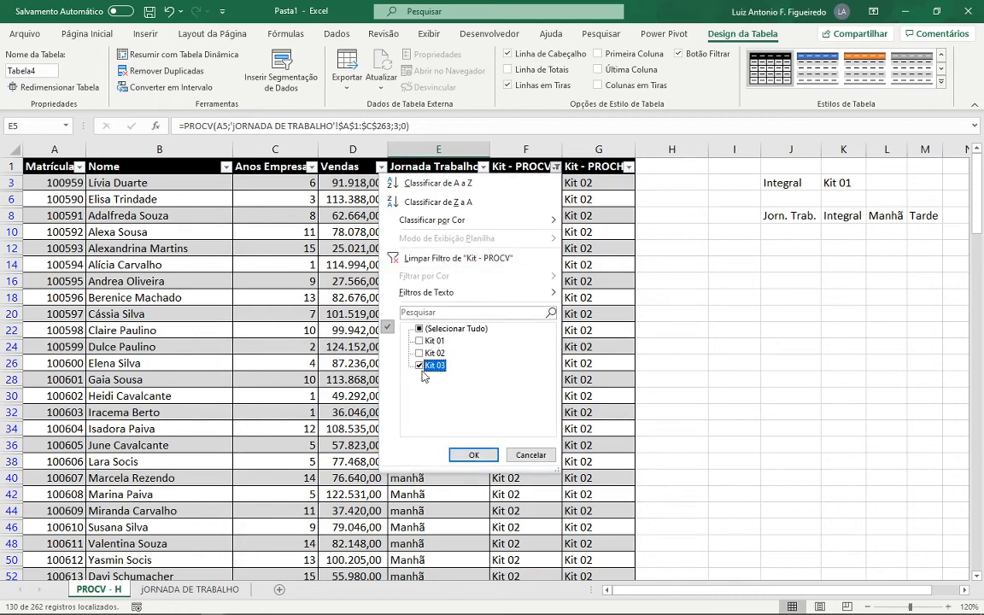
pyautogui.click(475, 455)
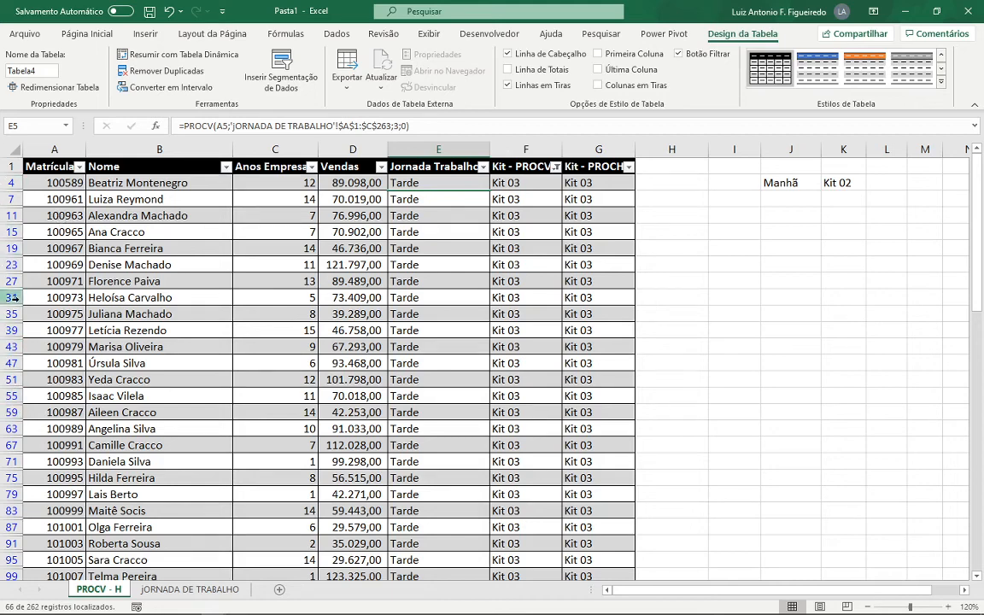
pyautogui.click(556, 167)
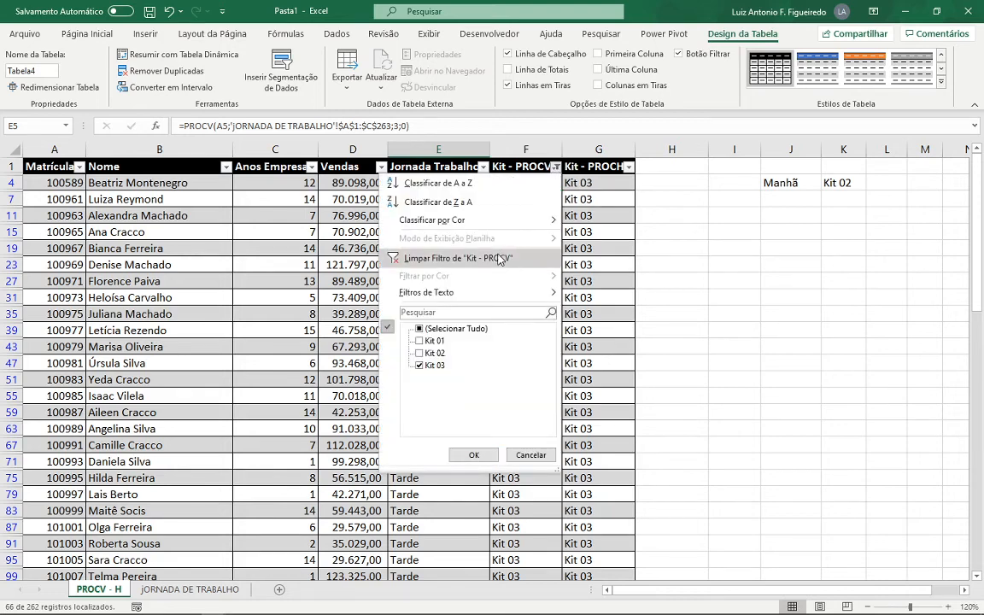
pyautogui.click(500, 259)
# - Format the vertical kit lookup range J2:K5 as a table with headers in the grey gridded medium style, and hide its filter buttons
pyautogui.moveTo(812, 182); pyautogui.dragTo(830, 226)
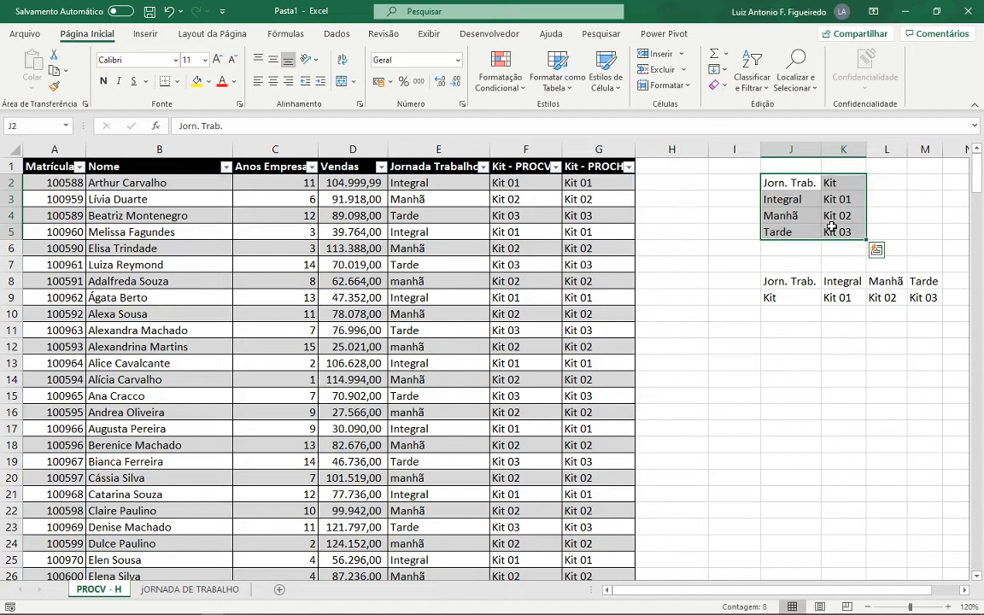
pyautogui.click(559, 75)
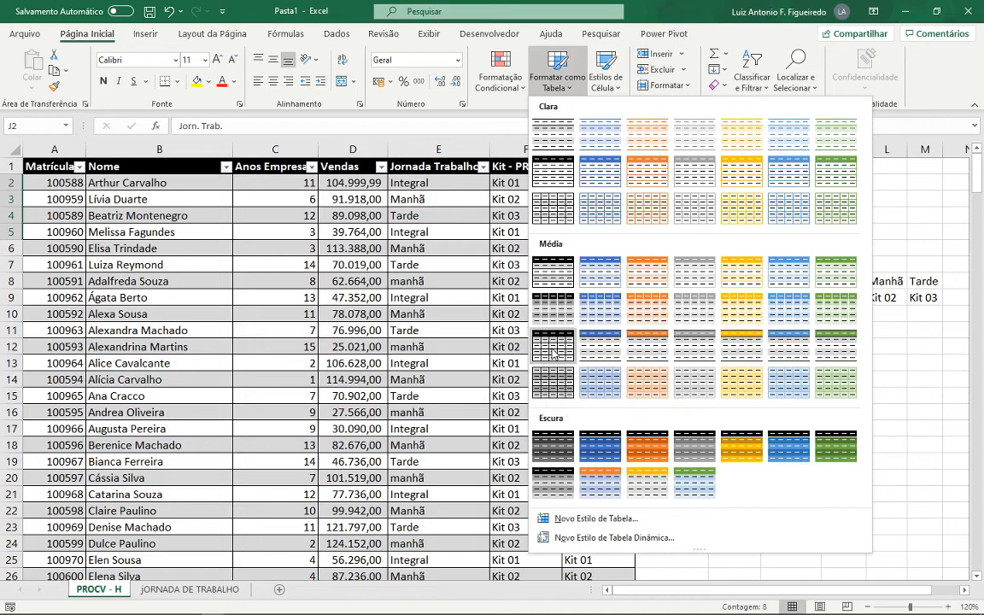
pyautogui.click(551, 380)
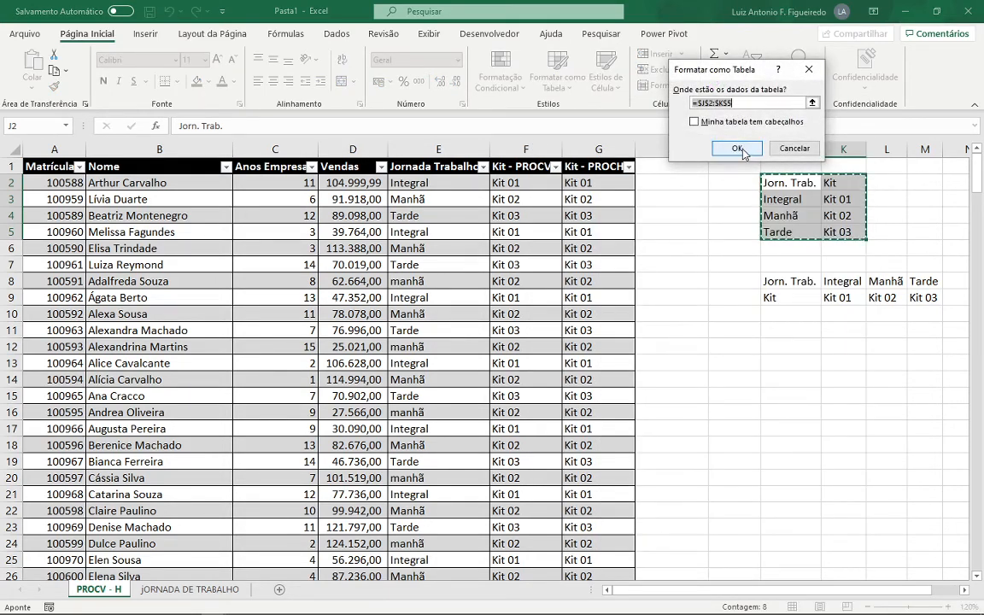
pyautogui.click(724, 127)
pyautogui.click(726, 127)
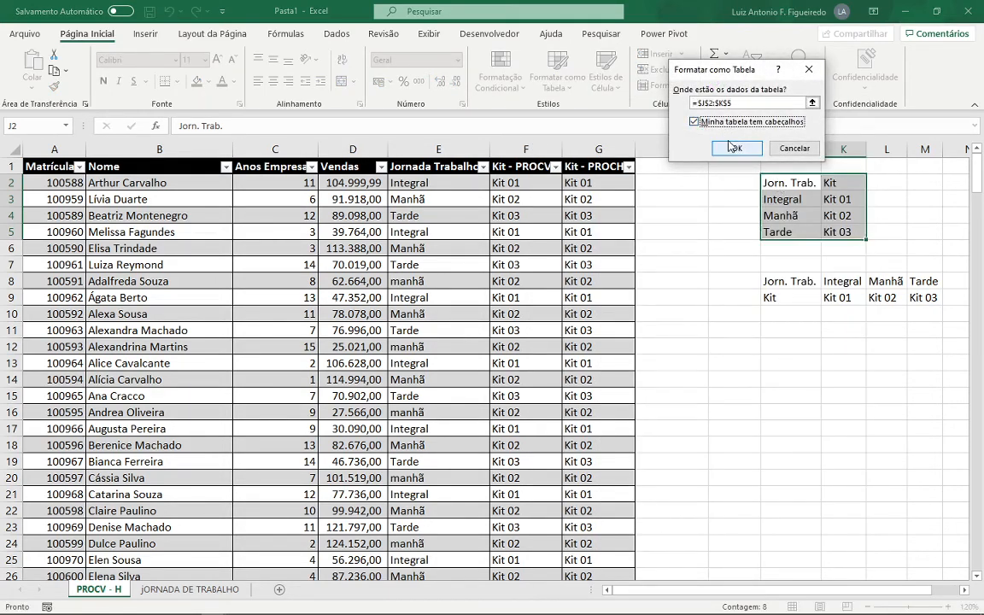
pyautogui.click(737, 147)
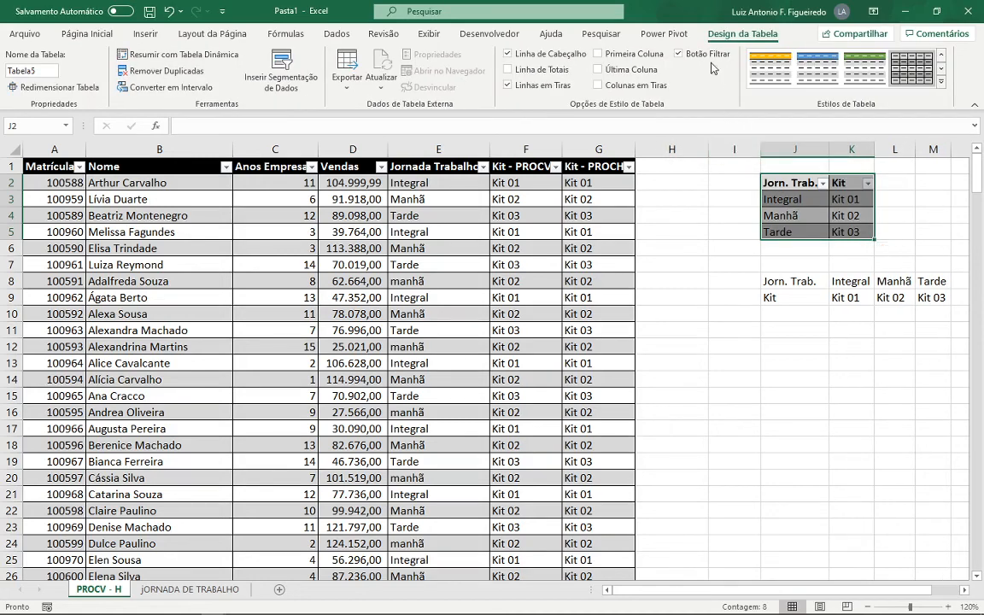
pyautogui.click(678, 54)
pyautogui.click(799, 221)
# - Format the horizontal kit lookup range J8:M9 as a table without headers, using the same grey gridded medium style
pyautogui.moveTo(791, 285); pyautogui.dragTo(929, 298)
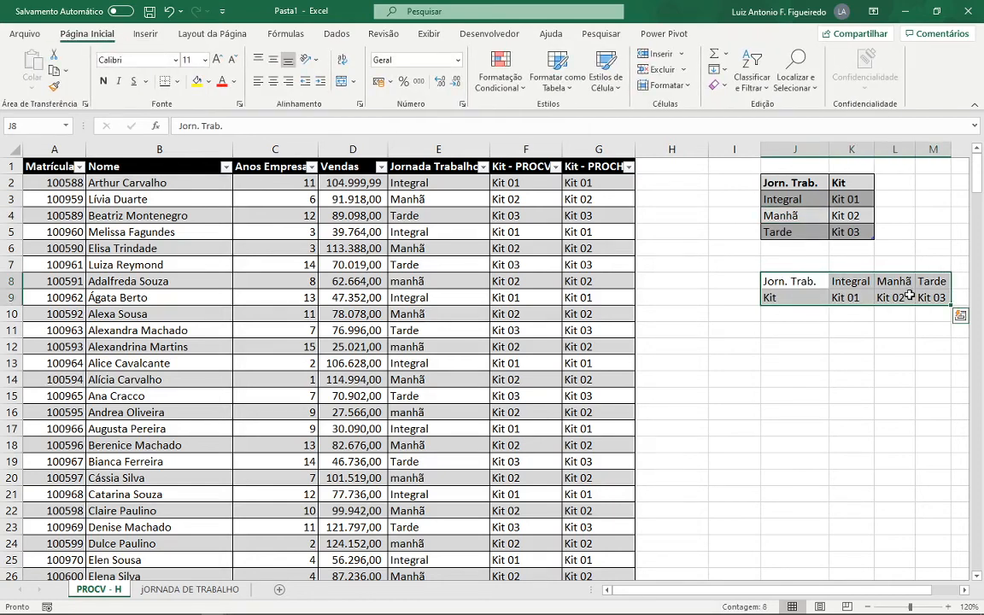
pyautogui.click(568, 89)
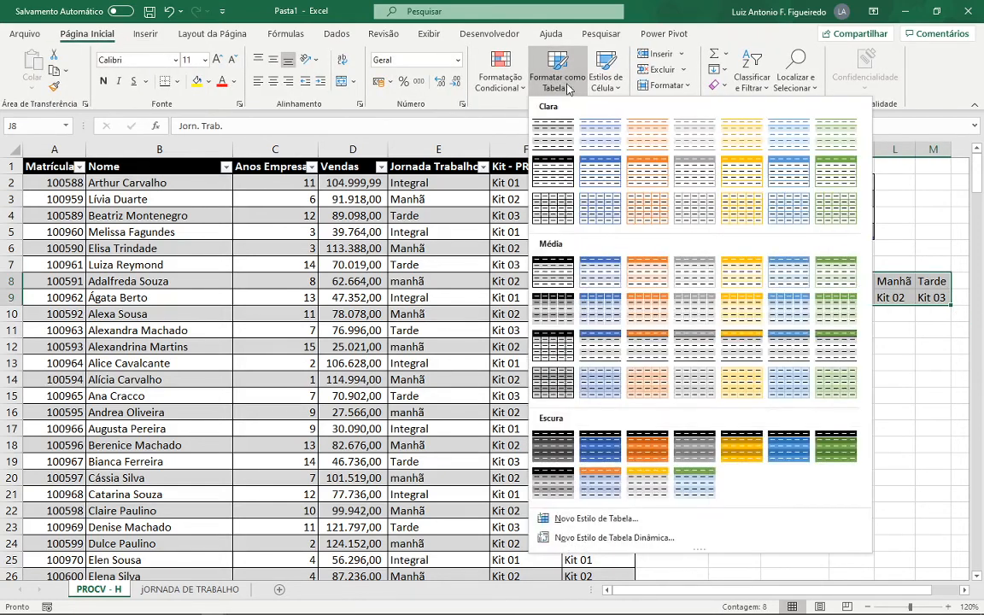
pyautogui.click(551, 346)
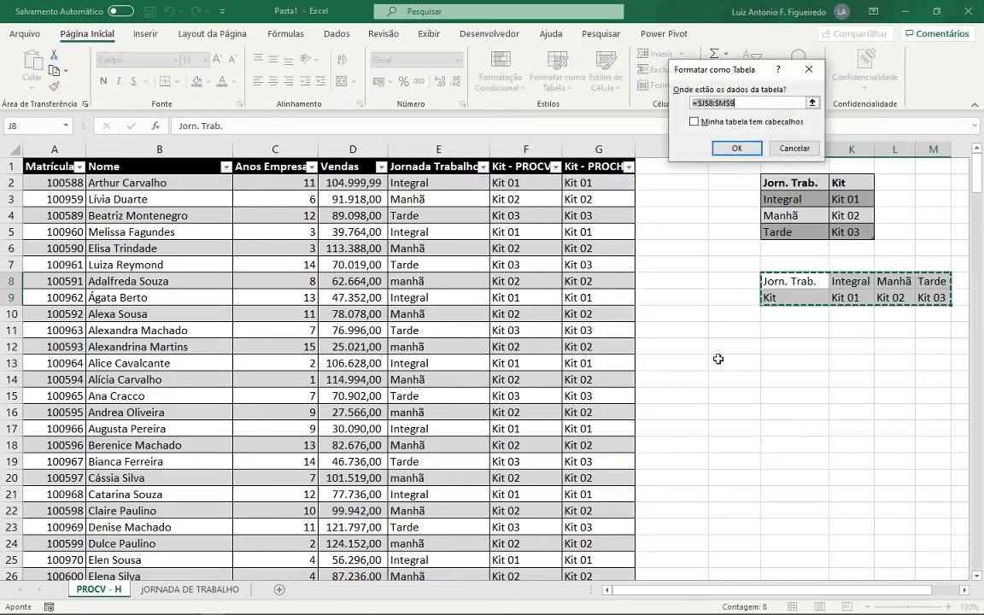
pyautogui.click(732, 125)
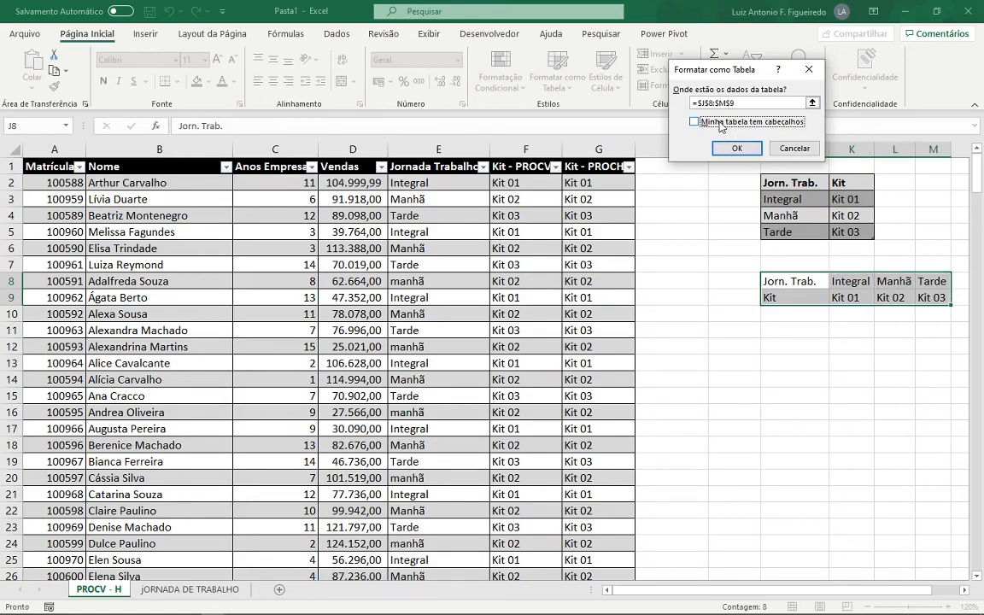
pyautogui.click(736, 148)
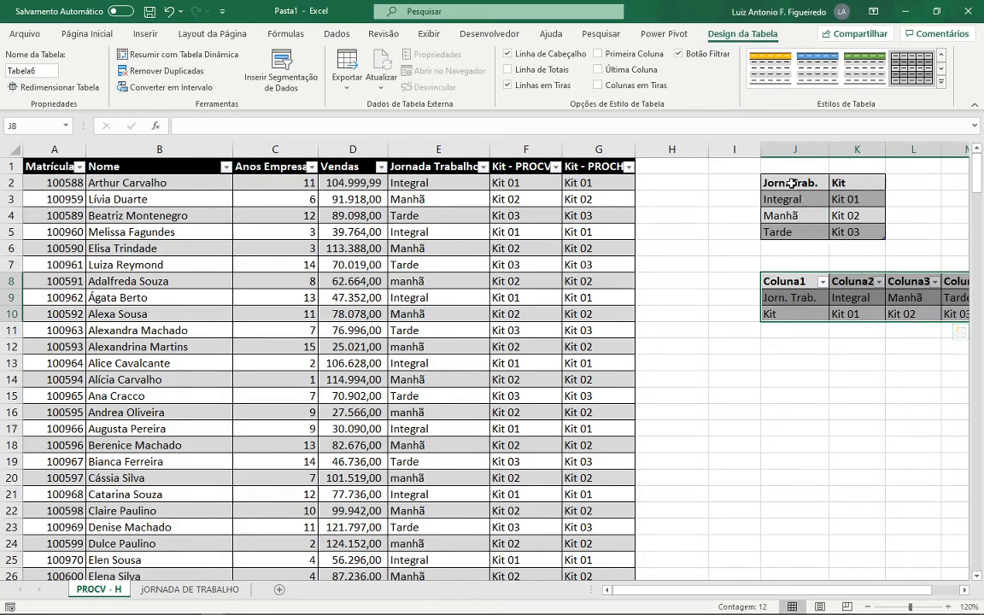
pyautogui.moveTo(792, 183); pyautogui.dragTo(847, 224)
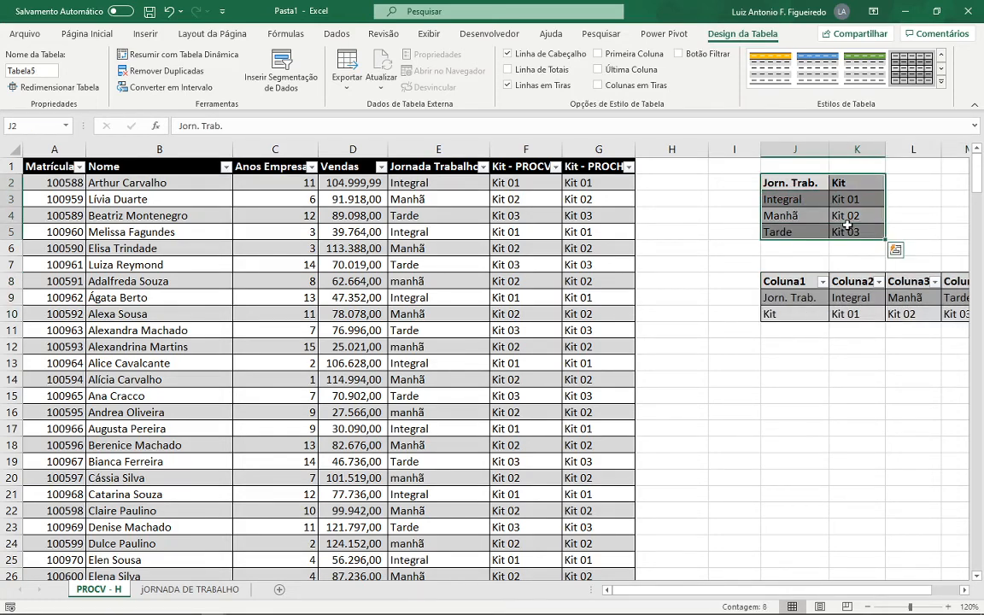
pyautogui.hotkey('ctrl', 'c')
pyautogui.click(797, 362)
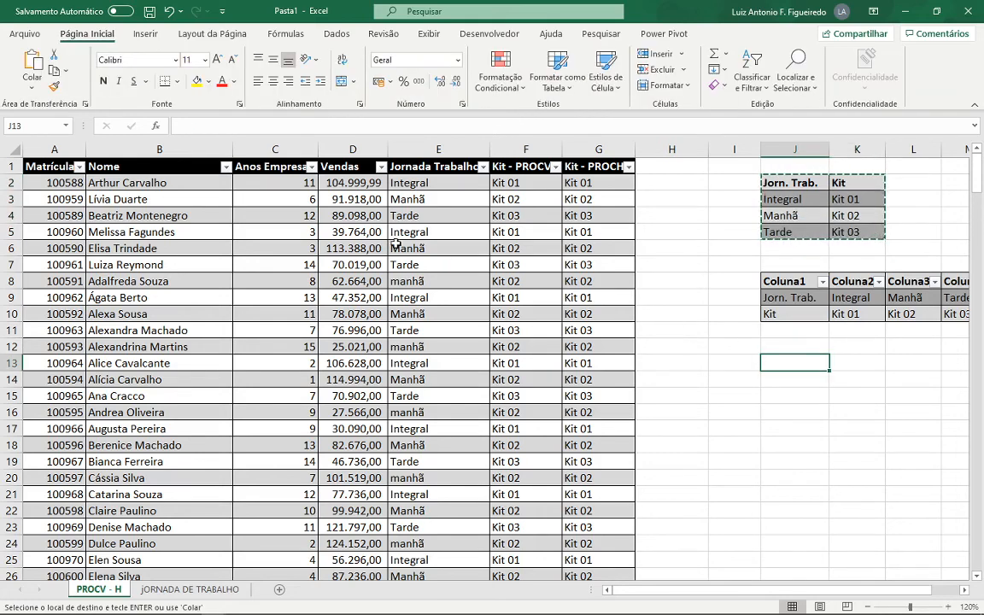
pyautogui.click(32, 82)
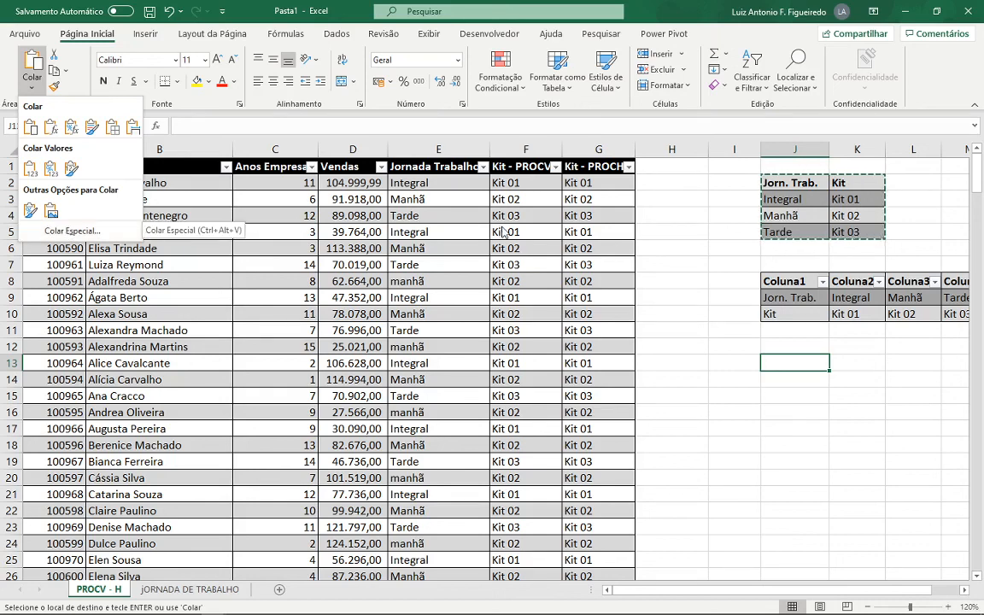
pyautogui.click(785, 330)
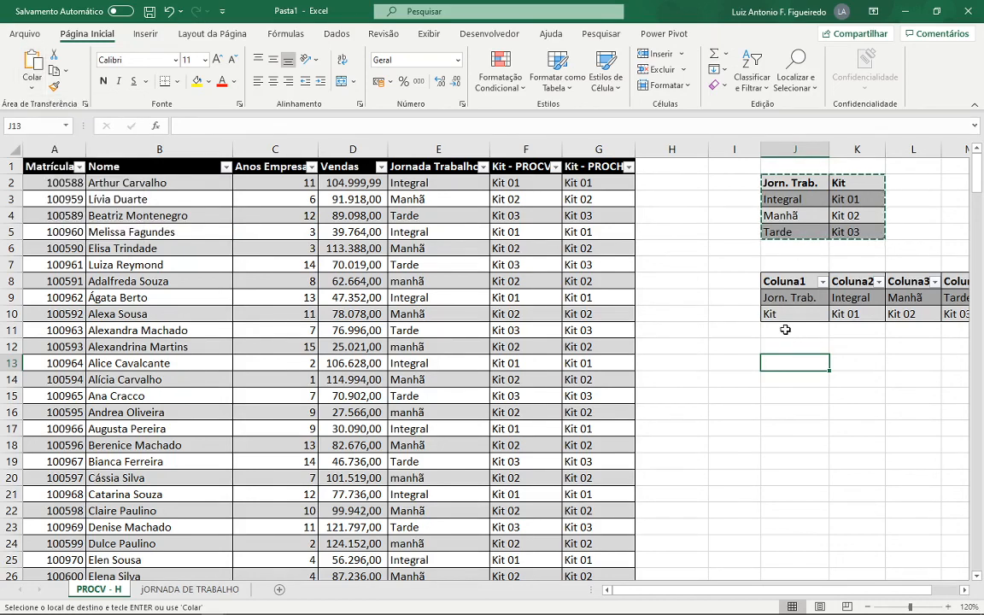
# - Turn off the filter buttons and the header row of the horizontal kit lookup table, and return to cell A1
pyautogui.click(789, 282)
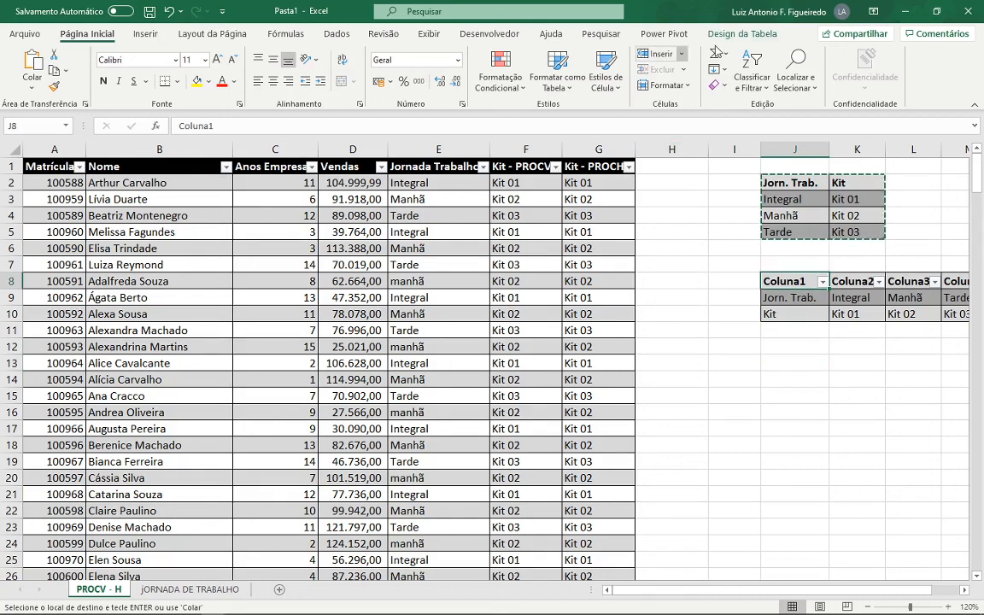
pyautogui.click(743, 36)
pyautogui.click(693, 56)
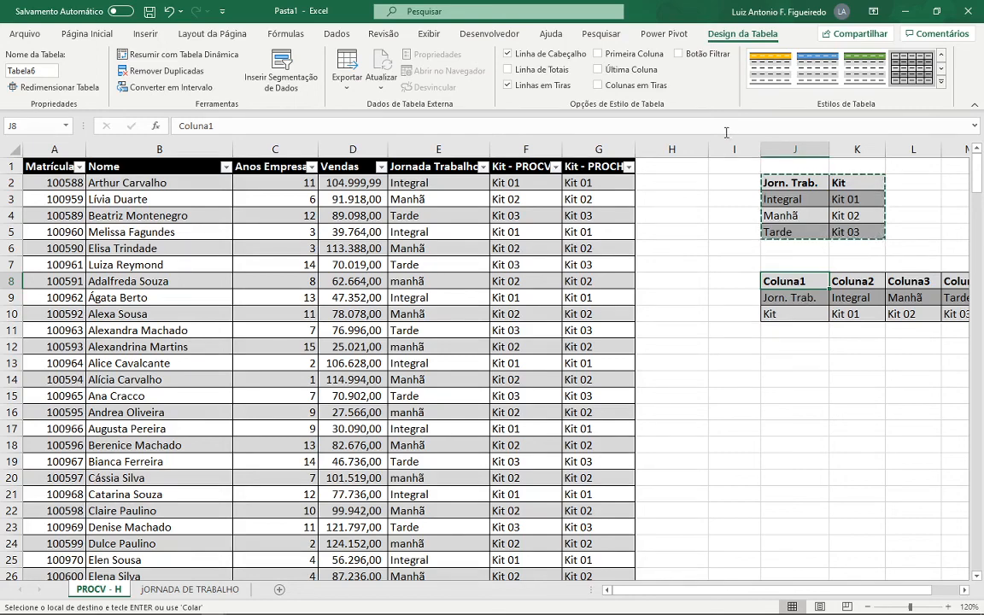
pyautogui.click(510, 55)
pyautogui.click(791, 314)
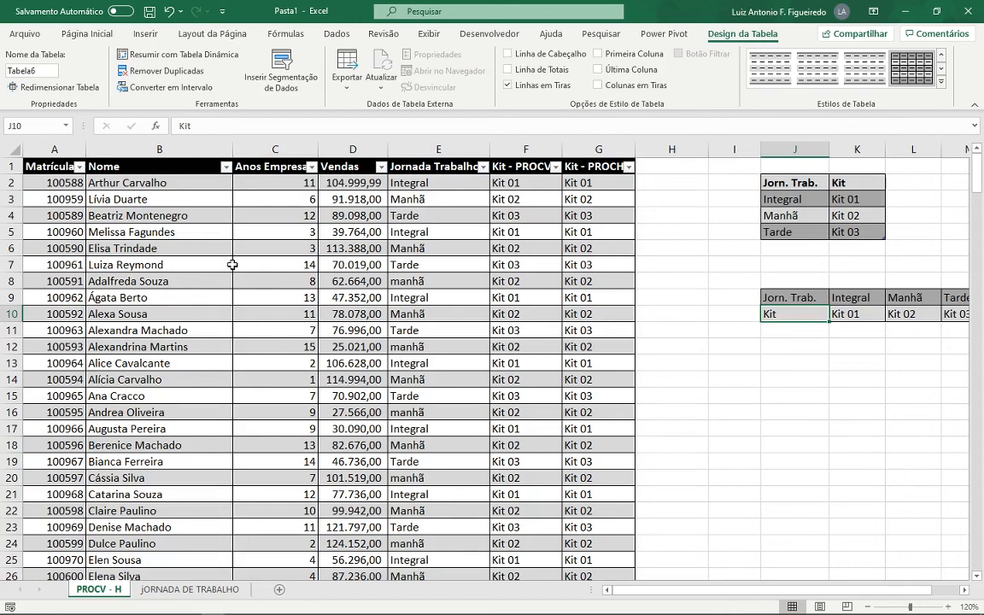
pyautogui.click(40, 168)
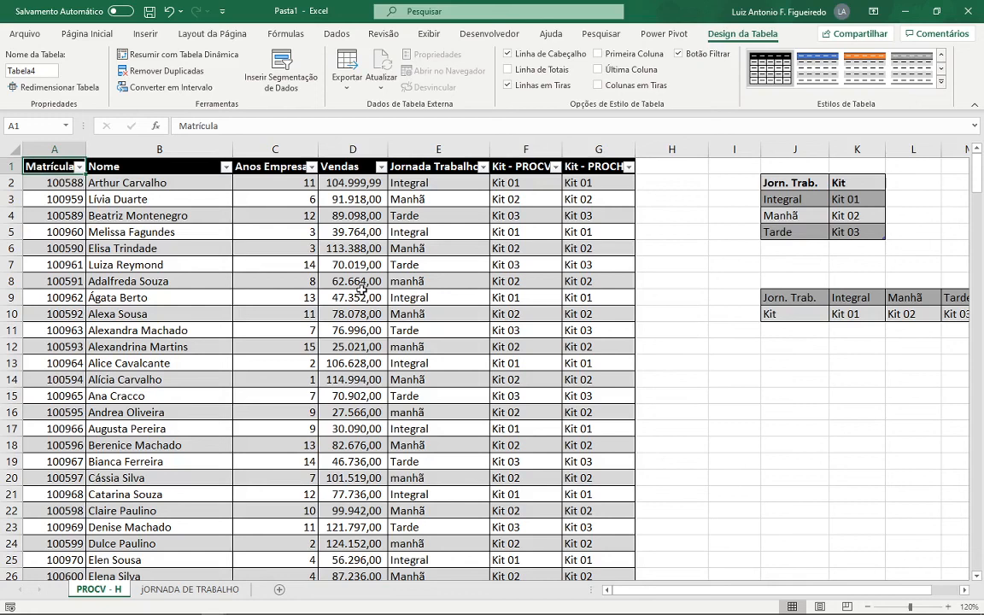